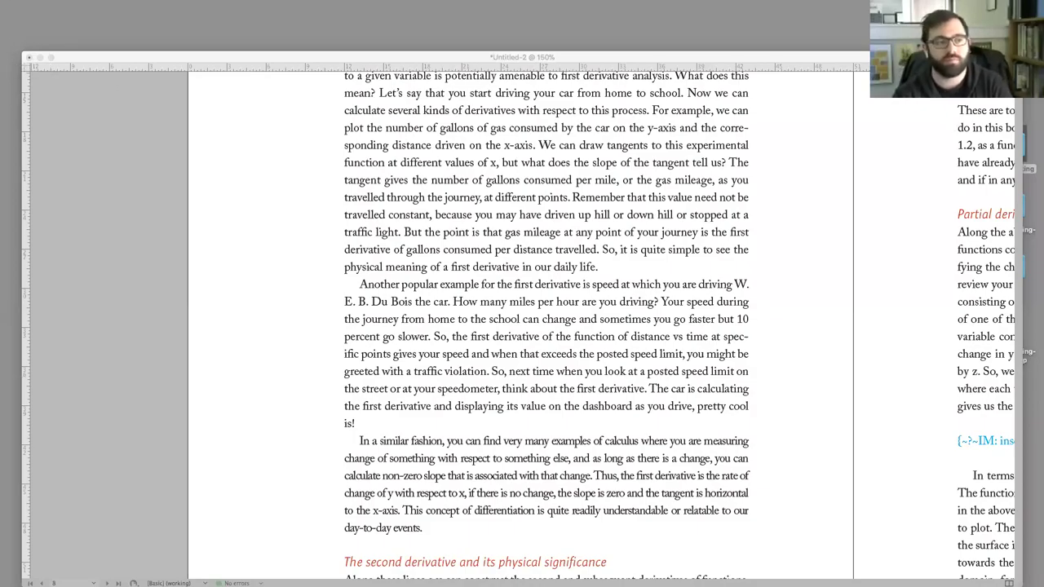
Step: Restore the hidden panels, select the second-derivative heading, and bring the whole 8–9 spread into view
{"action": "scroll", "coordinate": [457, 249], "scroll_direction": "up", "scroll_amount": 4}
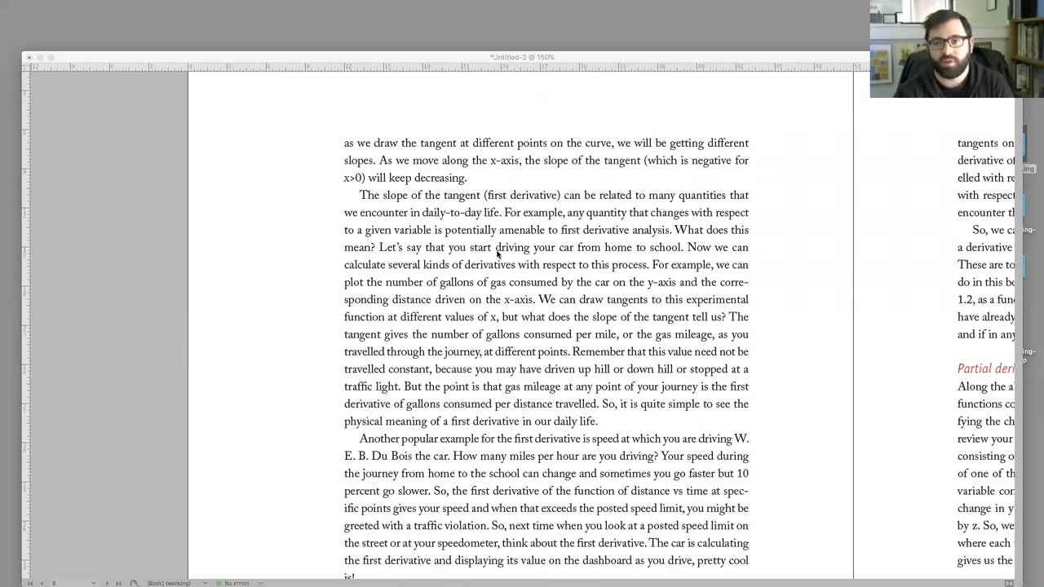
{"action": "scroll", "coordinate": [496, 256], "scroll_direction": "down", "scroll_amount": 7}
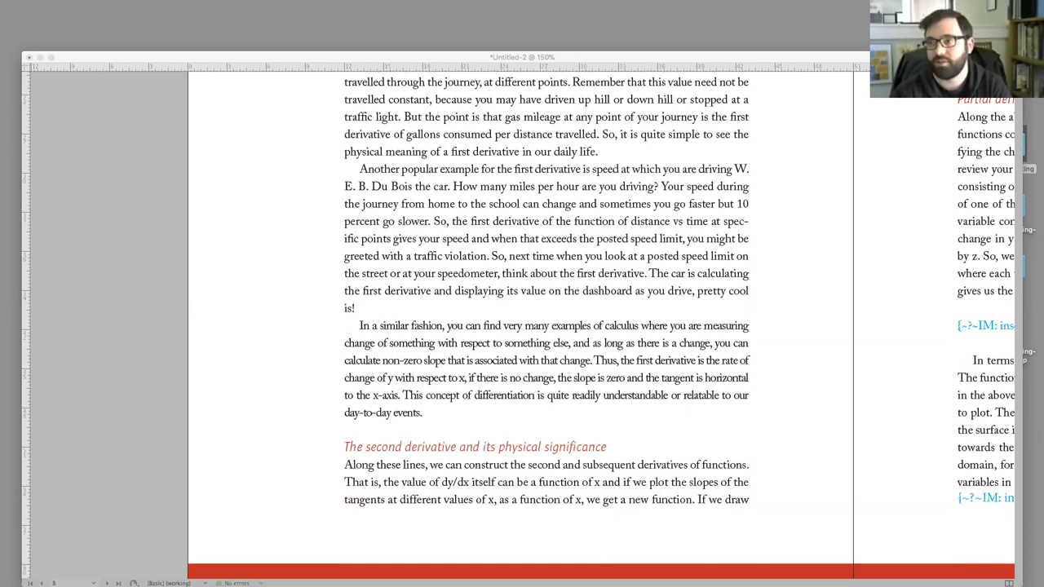
{"action": "key", "text": "Tab"}
{"action": "scroll", "coordinate": [298, 166], "scroll_direction": "up", "scroll_amount": 1}
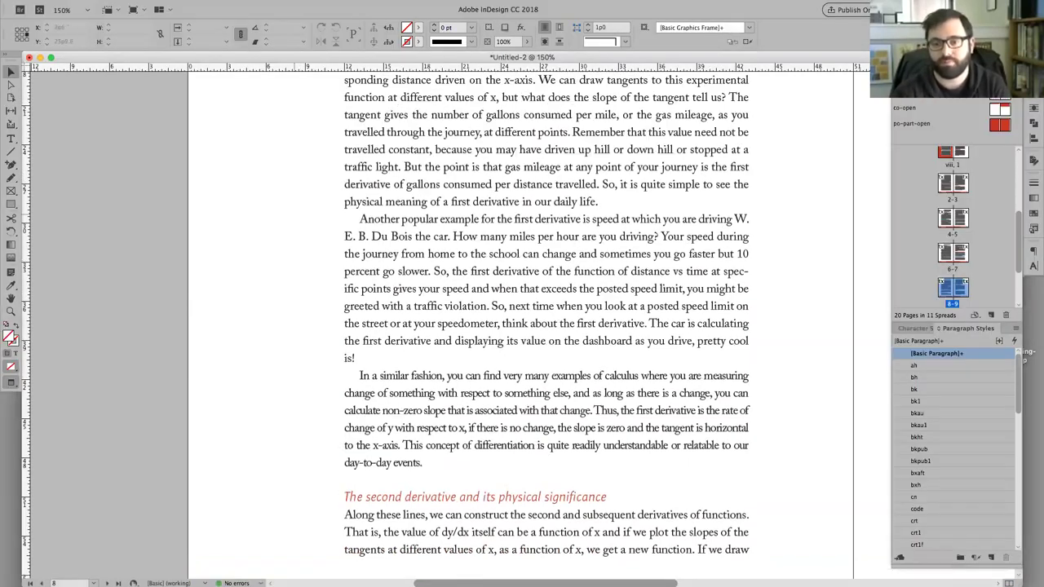
{"action": "triple_click", "coordinate": [366, 495]}
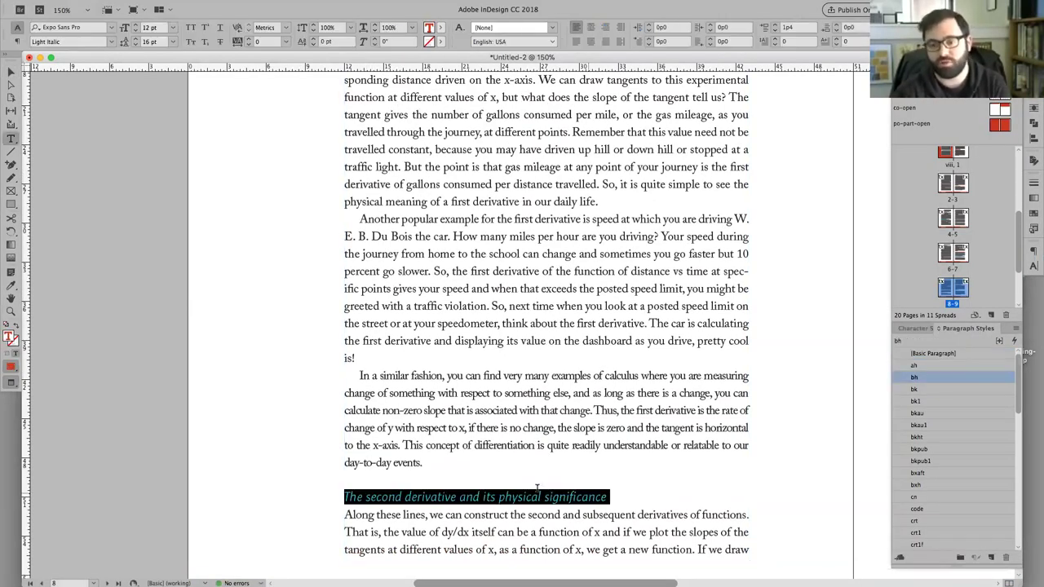
{"action": "scroll", "coordinate": [538, 488], "scroll_direction": "right", "scroll_amount": 1}
{"action": "scroll", "coordinate": [537, 488], "scroll_direction": "right", "scroll_amount": 5}
{"action": "left_click", "coordinate": [578, 298]}
{"action": "scroll", "coordinate": [578, 299], "scroll_direction": "down", "scroll_amount": 3, "text": "alt"}
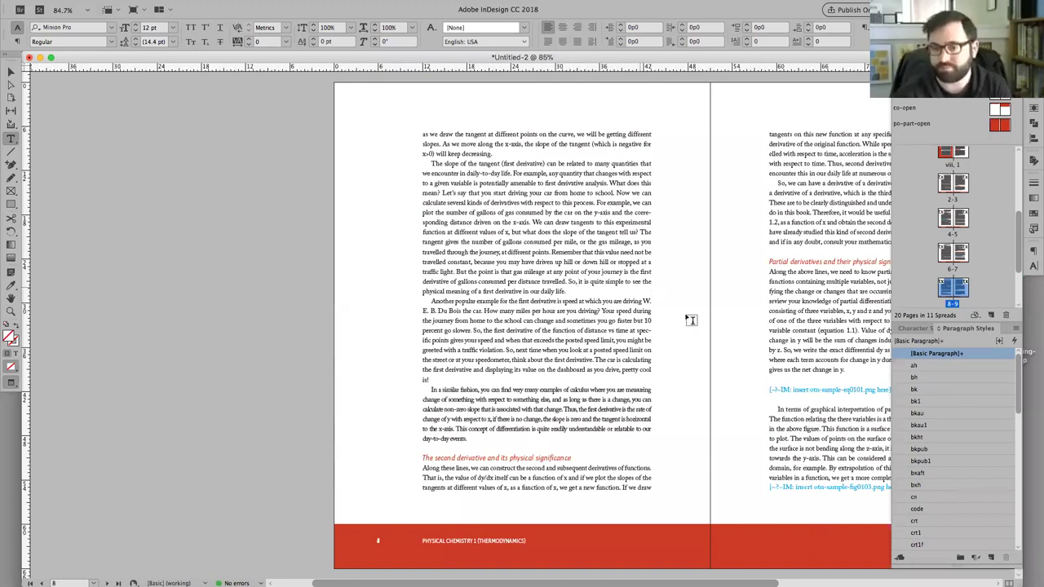
{"action": "key", "text": "super+1"}
{"action": "key", "text": "super+2"}
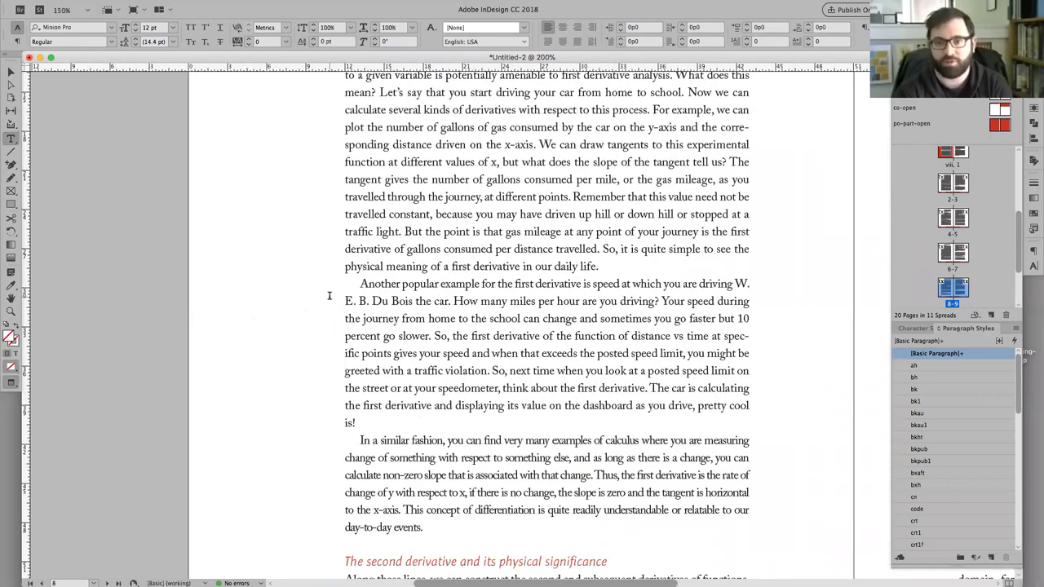
{"action": "scroll", "coordinate": [350, 244], "scroll_direction": "up", "scroll_amount": 5}
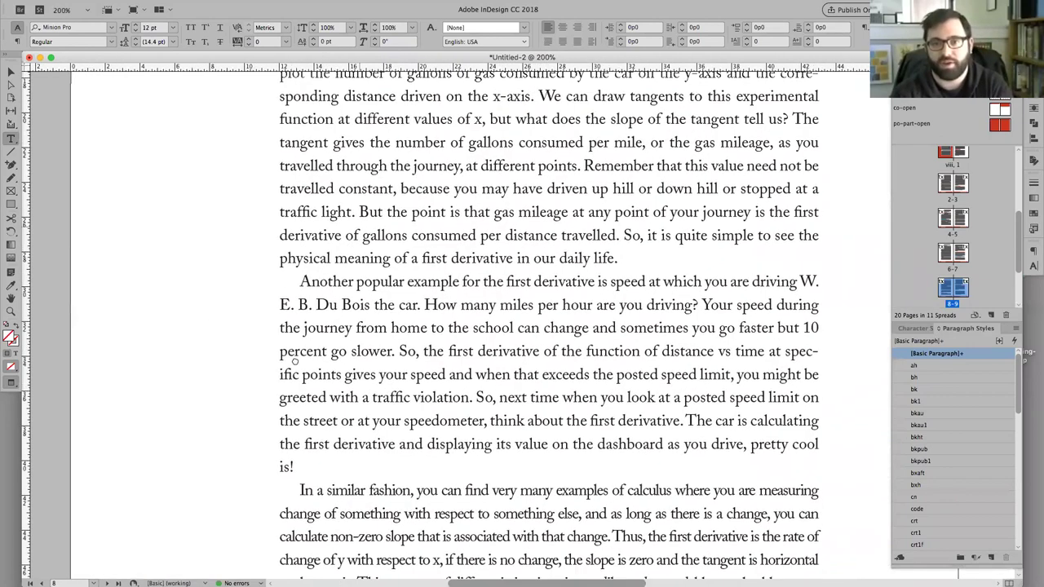
{"action": "scroll", "coordinate": [376, 324], "scroll_direction": "right", "scroll_amount": 2}
{"action": "scroll", "coordinate": [318, 345], "scroll_direction": "left", "scroll_amount": 1}
{"action": "scroll", "coordinate": [317, 345], "scroll_direction": "down", "scroll_amount": 1}
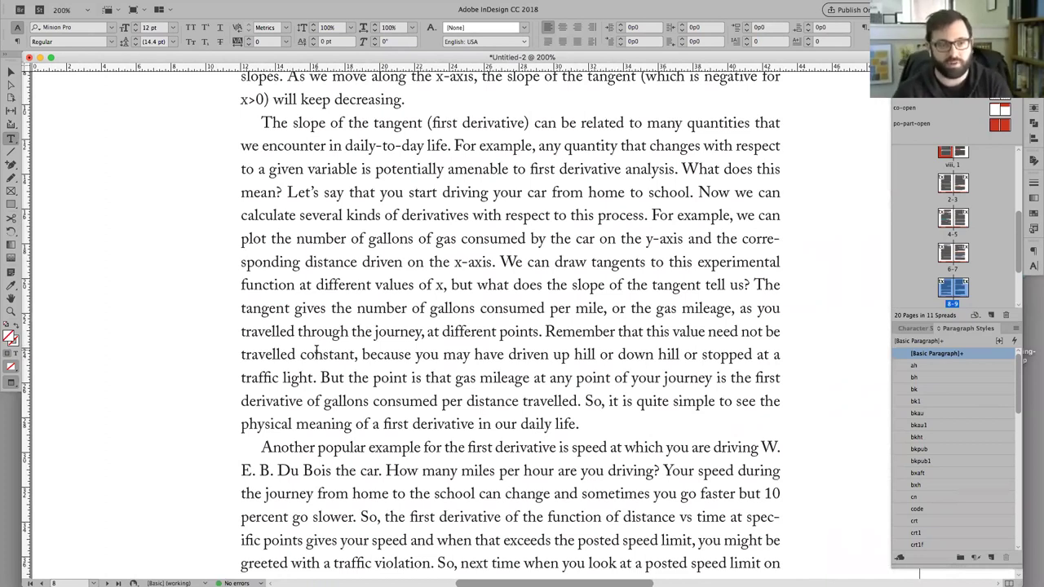
{"action": "key", "text": "super+equal"}
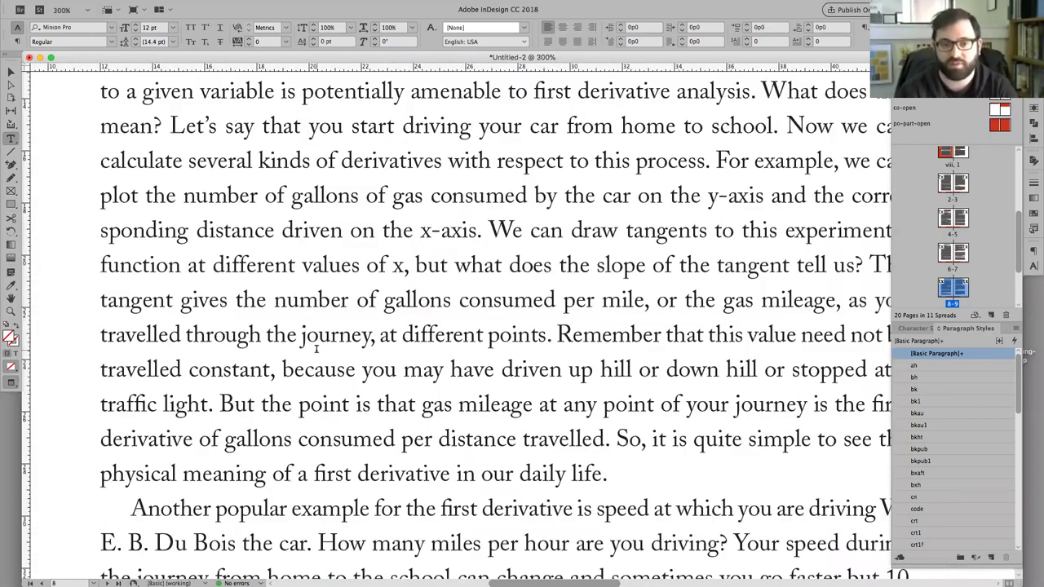
{"action": "scroll", "coordinate": [326, 323], "scroll_direction": "down", "scroll_amount": 2}
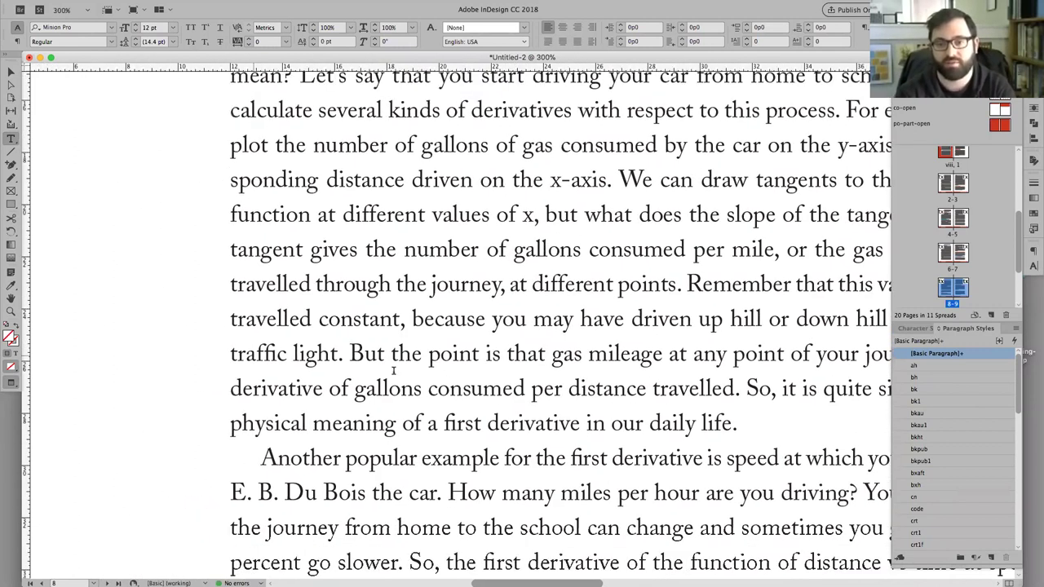
{"action": "scroll", "coordinate": [336, 265], "scroll_direction": "left", "scroll_amount": 6}
{"action": "scroll", "coordinate": [337, 294], "scroll_direction": "up", "scroll_amount": 1}
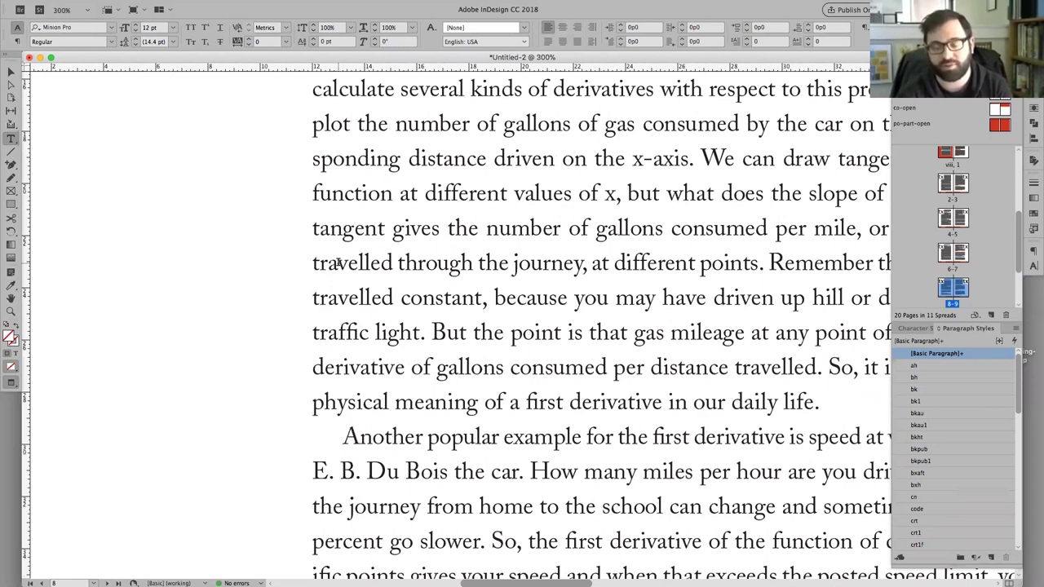
{"action": "double_click", "coordinate": [350, 263]}
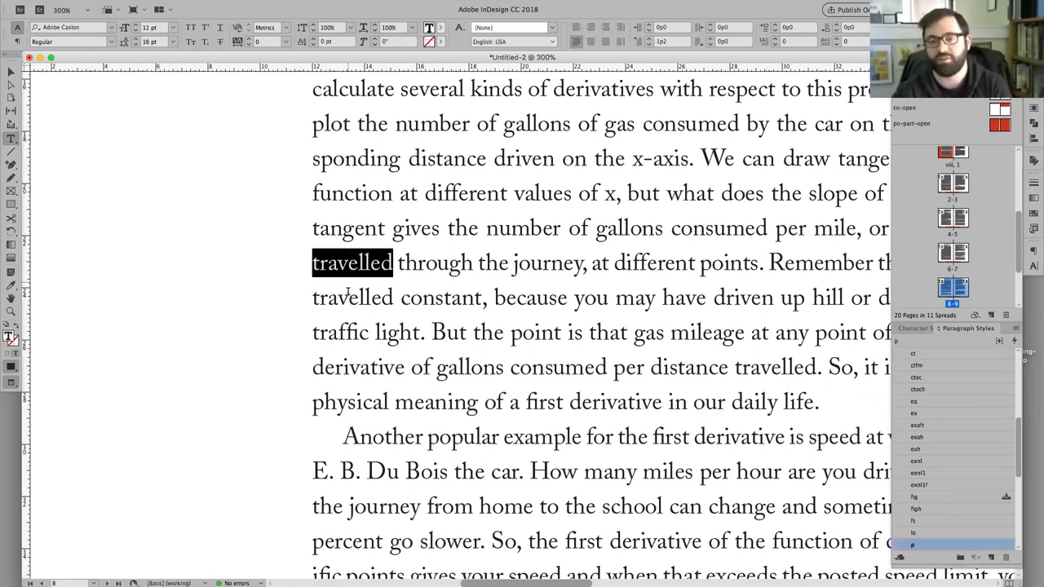
{"action": "double_click", "coordinate": [349, 295]}
{"action": "double_click", "coordinate": [349, 262]}
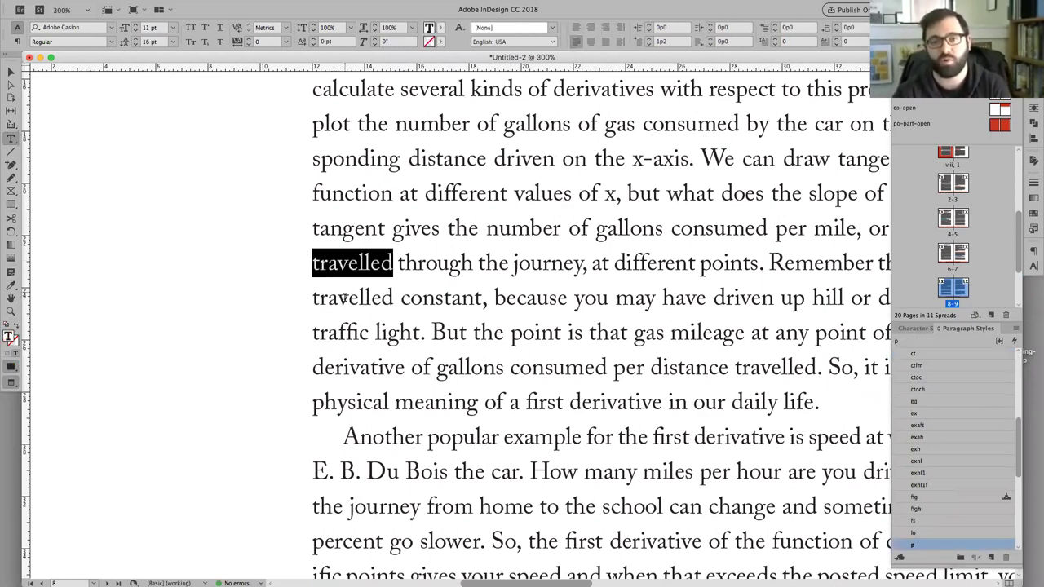
{"action": "left_click_drag", "start_coordinate": [190, 273], "coordinate": [192, 275]}
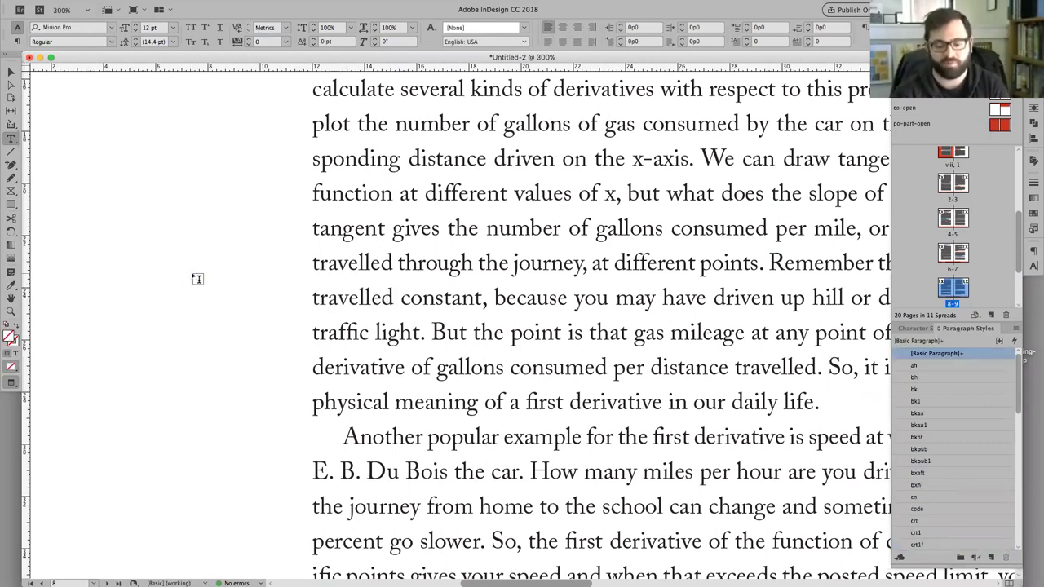
{"action": "key", "text": "super+minus"}
{"action": "scroll", "coordinate": [349, 269], "scroll_direction": "left", "scroll_amount": 3}
{"action": "scroll", "coordinate": [348, 268], "scroll_direction": "up", "scroll_amount": 2}
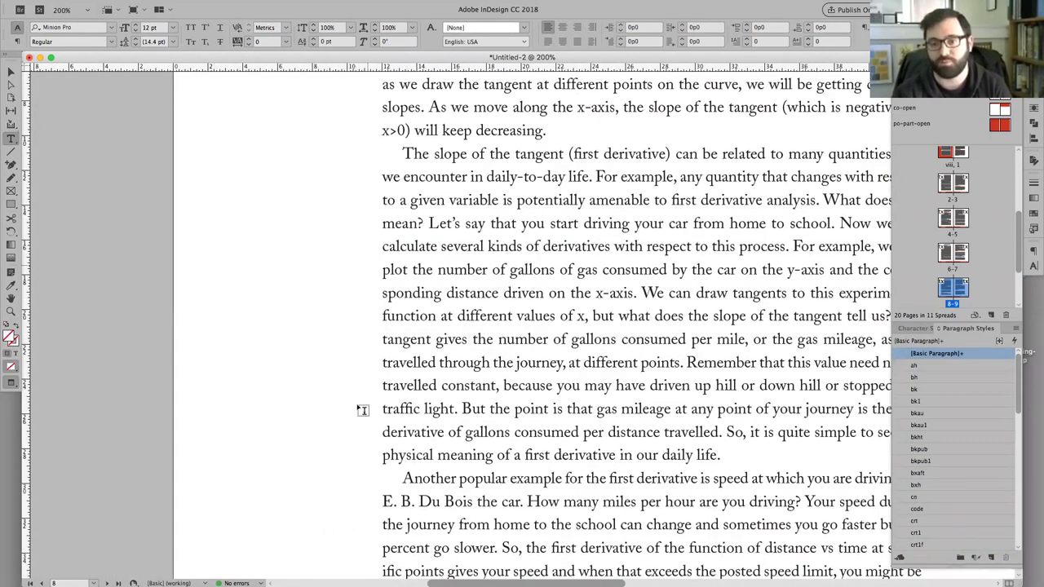
{"action": "scroll", "coordinate": [408, 343], "scroll_direction": "right", "scroll_amount": 3}
{"action": "left_click_drag", "start_coordinate": [390, 339], "coordinate": [803, 339]}
{"action": "left_click", "coordinate": [289, 380]}
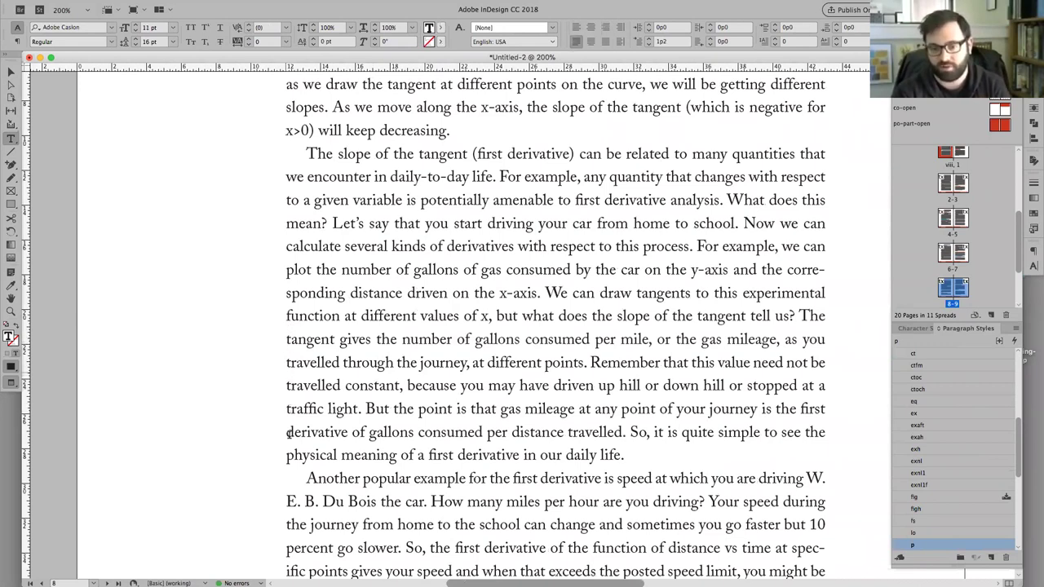
{"action": "left_click", "coordinate": [287, 340]}
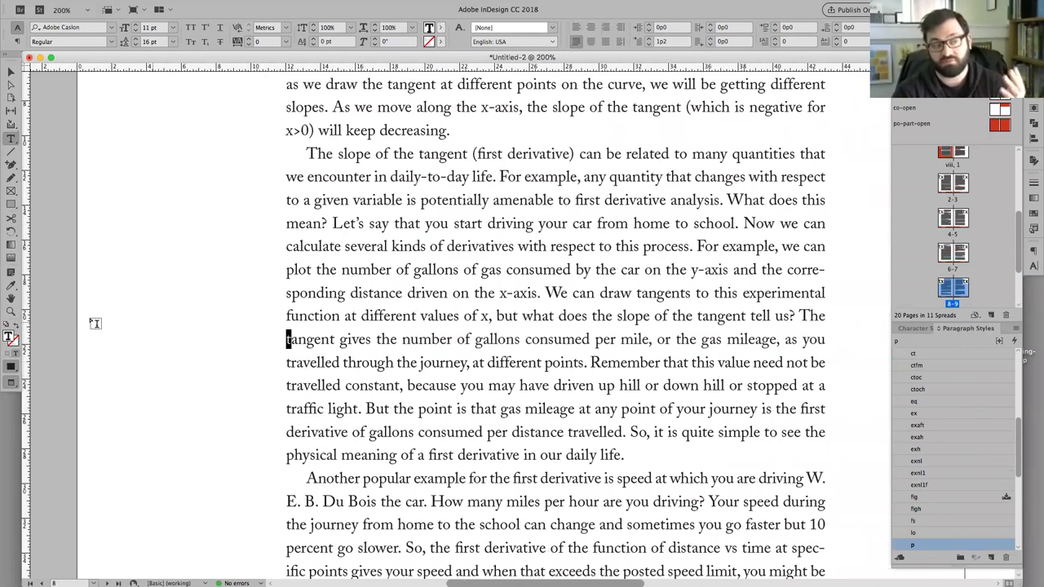
{"action": "left_click", "coordinate": [310, 360]}
{"action": "triple_click", "coordinate": [310, 361]}
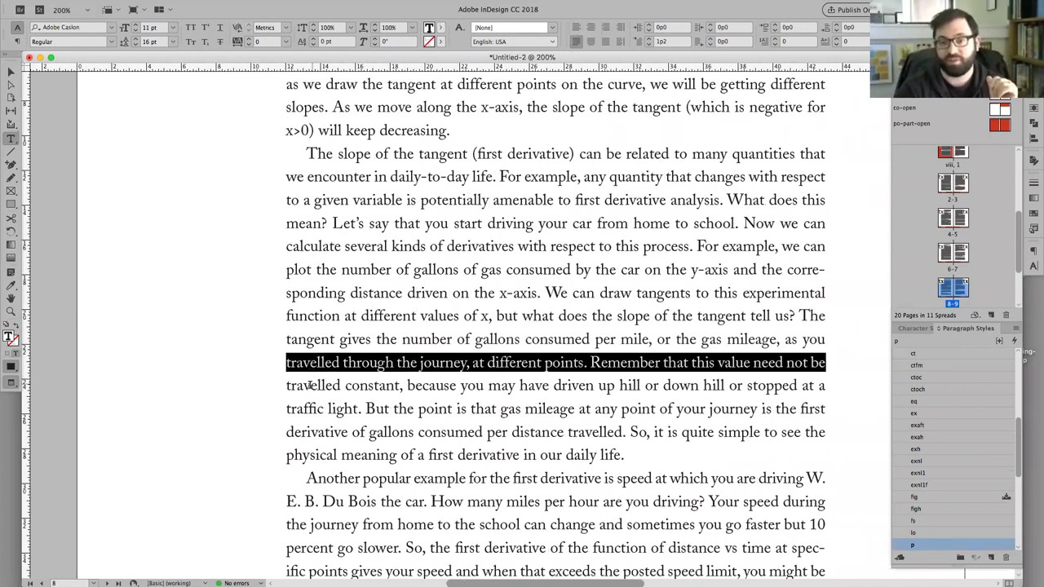
{"action": "left_click", "coordinate": [311, 385]}
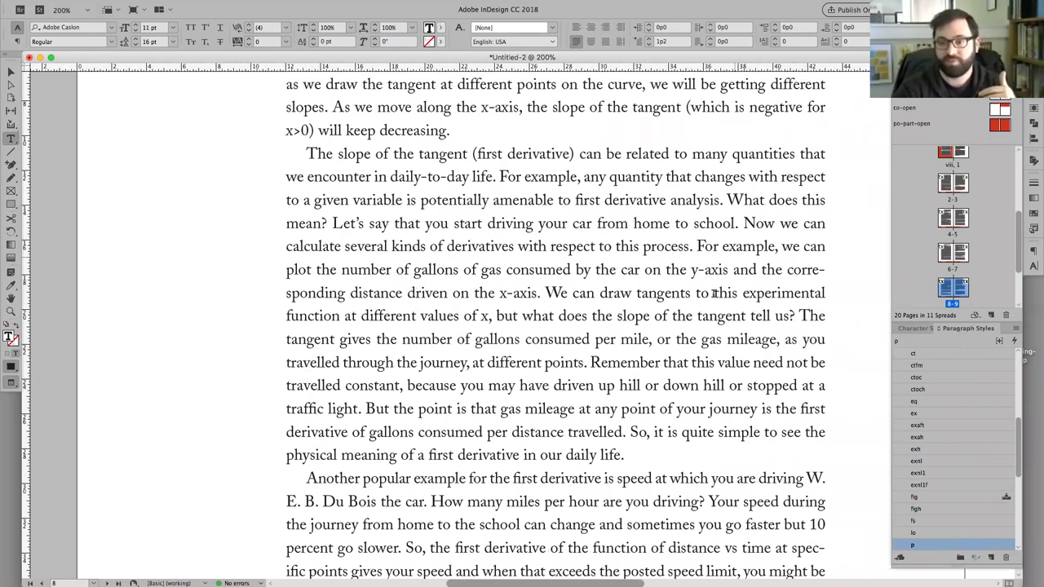
{"action": "double_click", "coordinate": [816, 225]}
{"action": "left_click_drag", "start_coordinate": [802, 246], "coordinate": [822, 225]}
{"action": "left_click", "coordinate": [785, 248]}
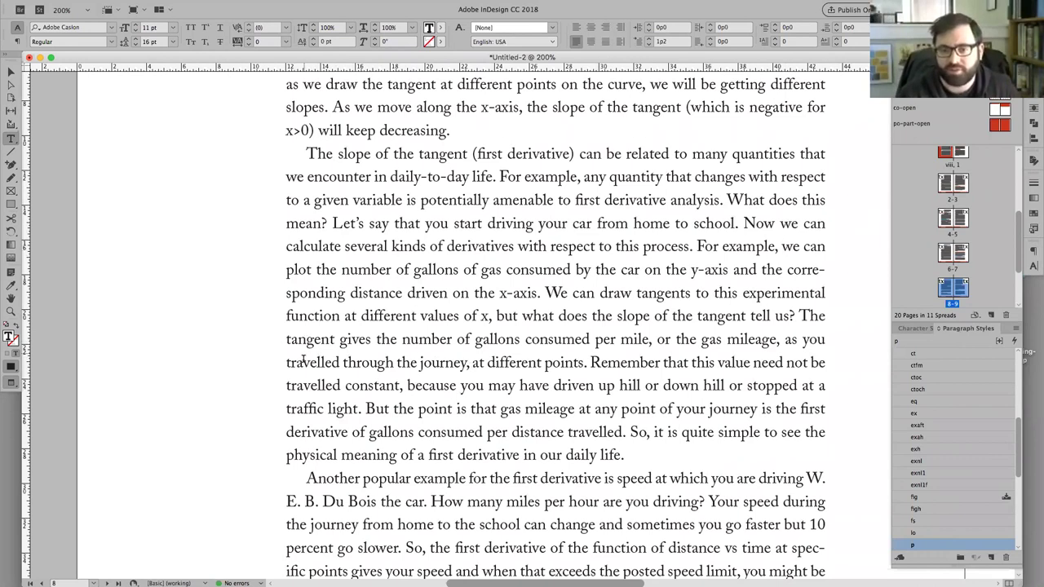
{"action": "left_click", "coordinate": [296, 408]}
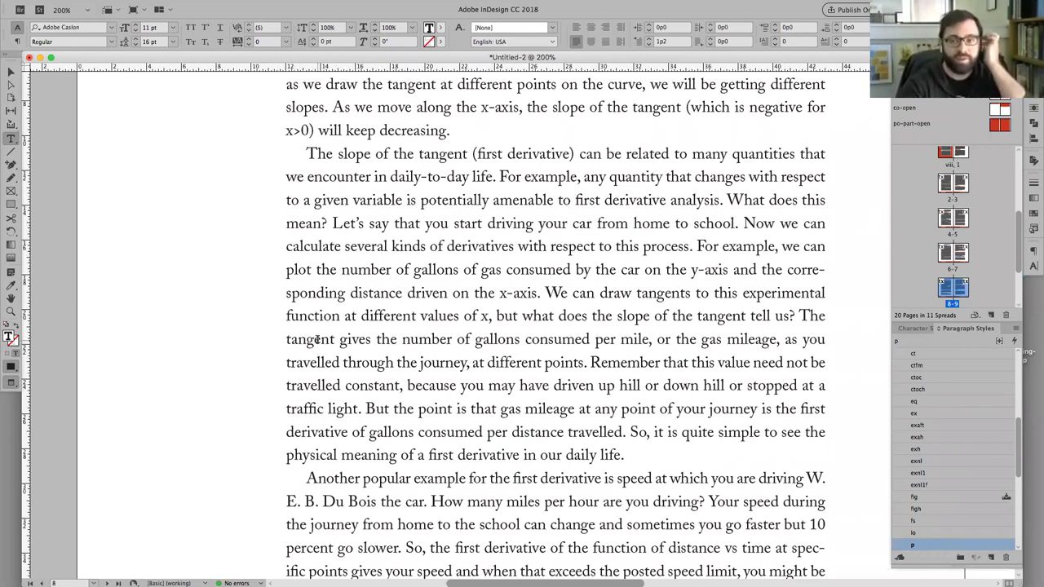
{"action": "left_click", "coordinate": [307, 339]}
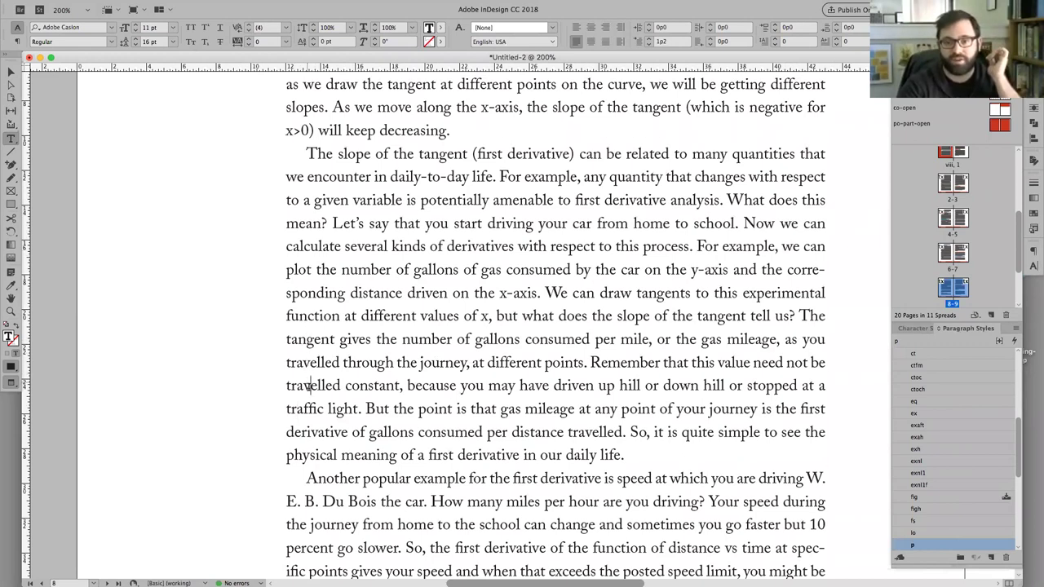
{"action": "left_click", "coordinate": [251, 340]}
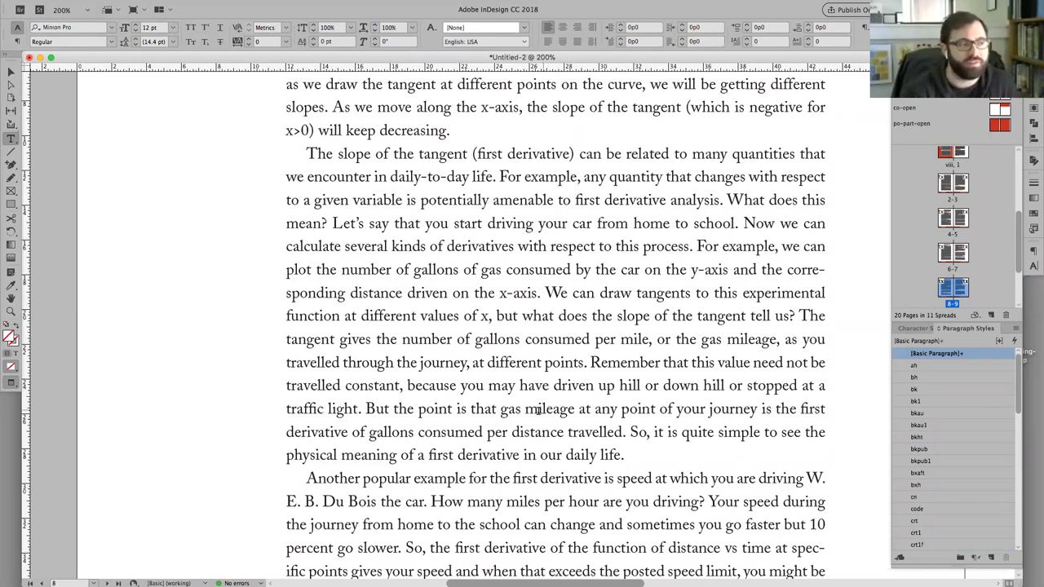
{"action": "left_click", "coordinate": [292, 346]}
{"action": "left_click", "coordinate": [289, 396]}
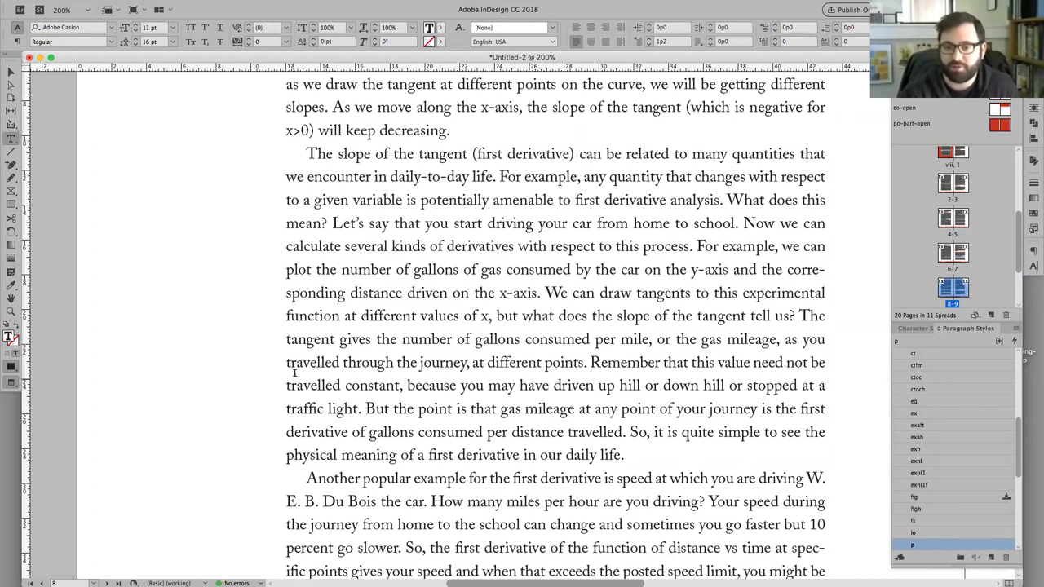
{"action": "left_click", "coordinate": [297, 364], "text": "shift"}
{"action": "left_click", "coordinate": [549, 344]}
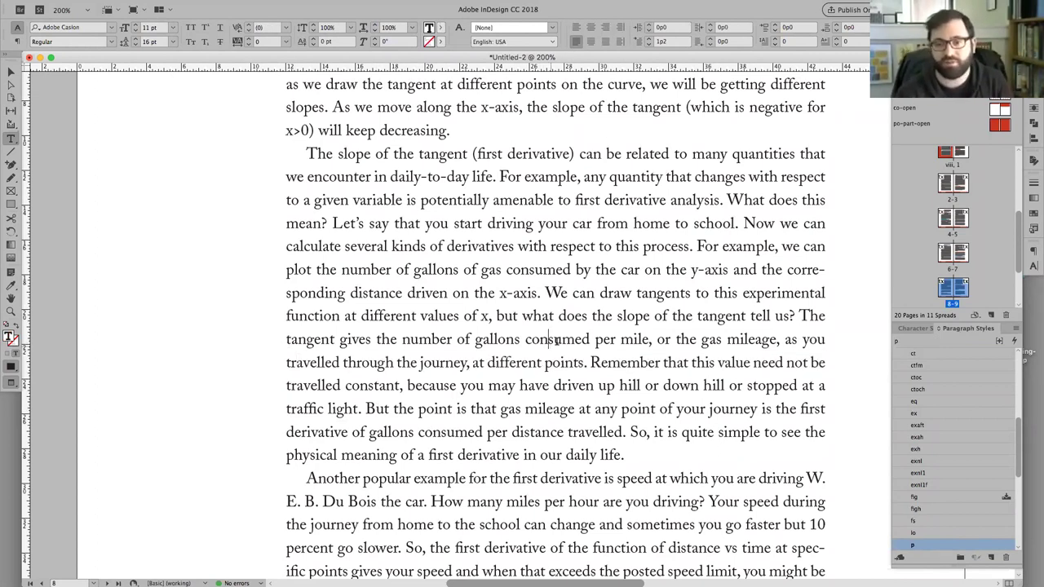
Step: Try a forced line break before 'you', undo it, and show hidden characters
{"action": "left_click", "coordinate": [802, 340]}
{"action": "key", "text": "shift+Return"}
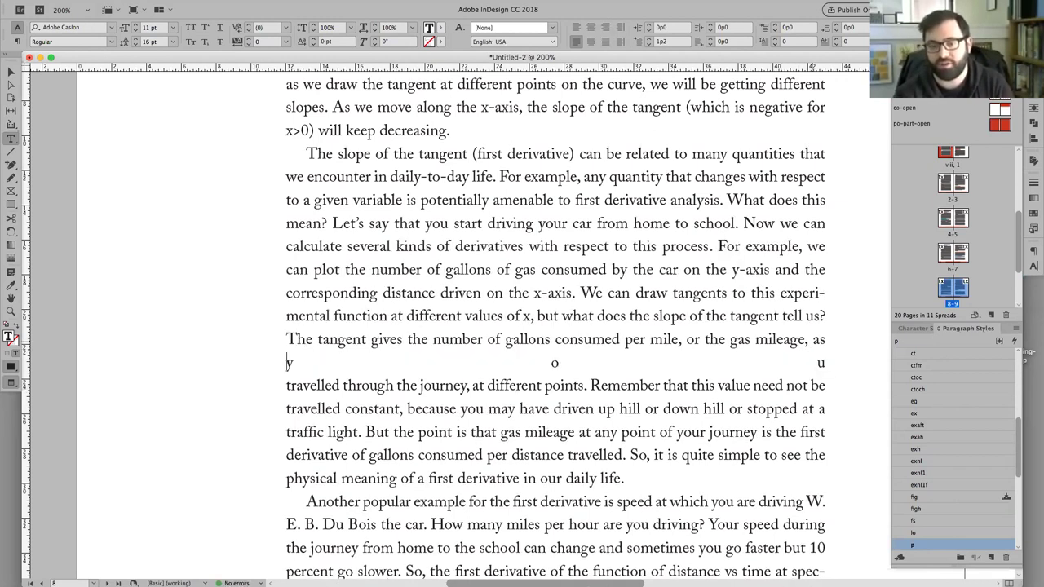
{"action": "key", "text": "ctrl+z"}
{"action": "key", "text": "Escape"}
{"action": "key", "text": "w"}
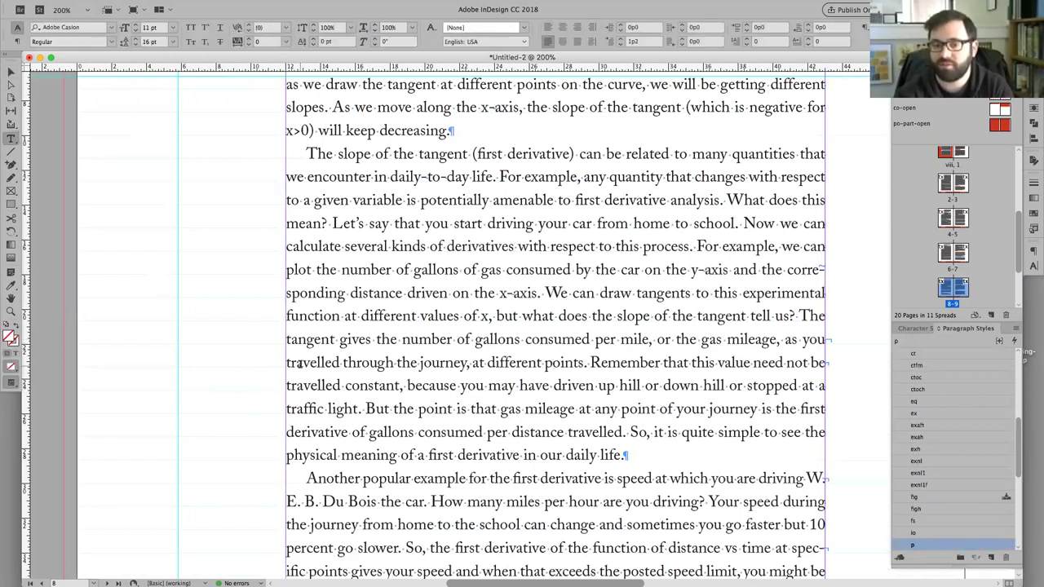
Step: Insert a discretionary hyphen into 'travelled' and preview the result
{"action": "left_click", "coordinate": [298, 363]}
{"action": "key", "text": "ctrl+shift+minus"}
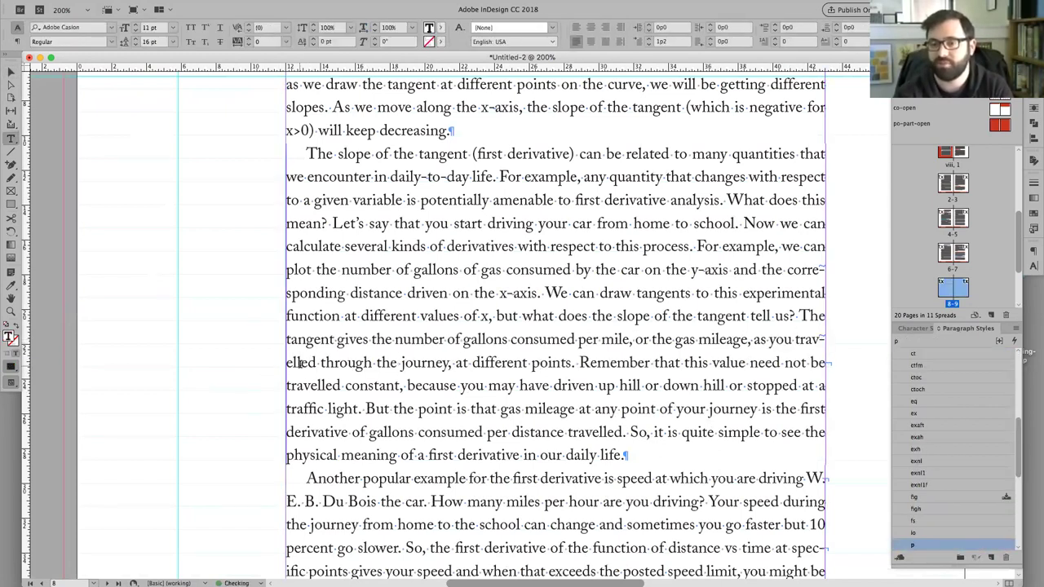
{"action": "key", "text": "Escape"}
{"action": "key", "text": "w"}
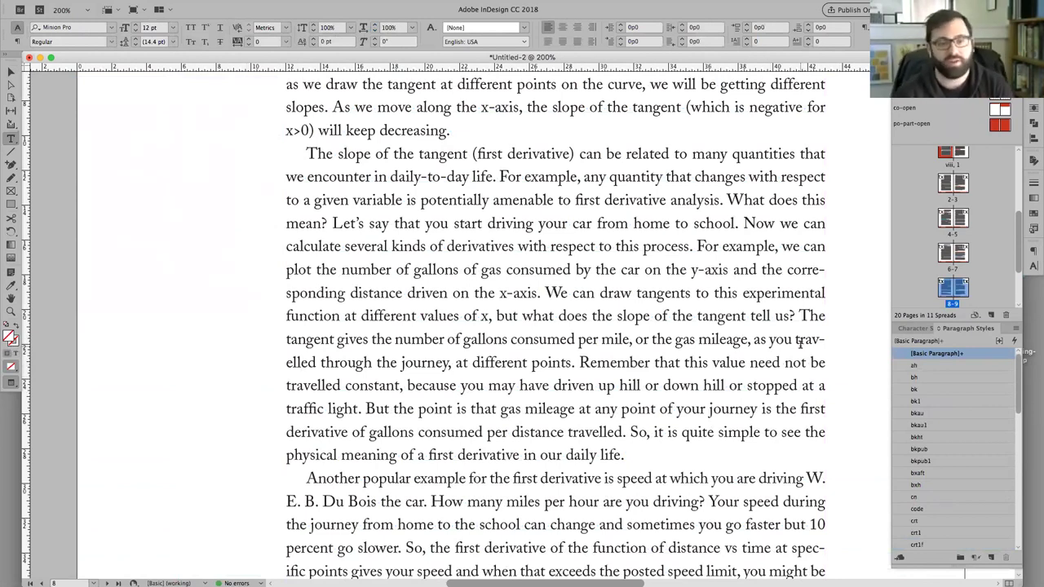
Step: Try -5 tracking on the three lines from 'function at different values', then undo it
{"action": "triple_click", "coordinate": [559, 318]}
{"action": "left_click_drag", "start_coordinate": [559, 318], "coordinate": [558, 363]}
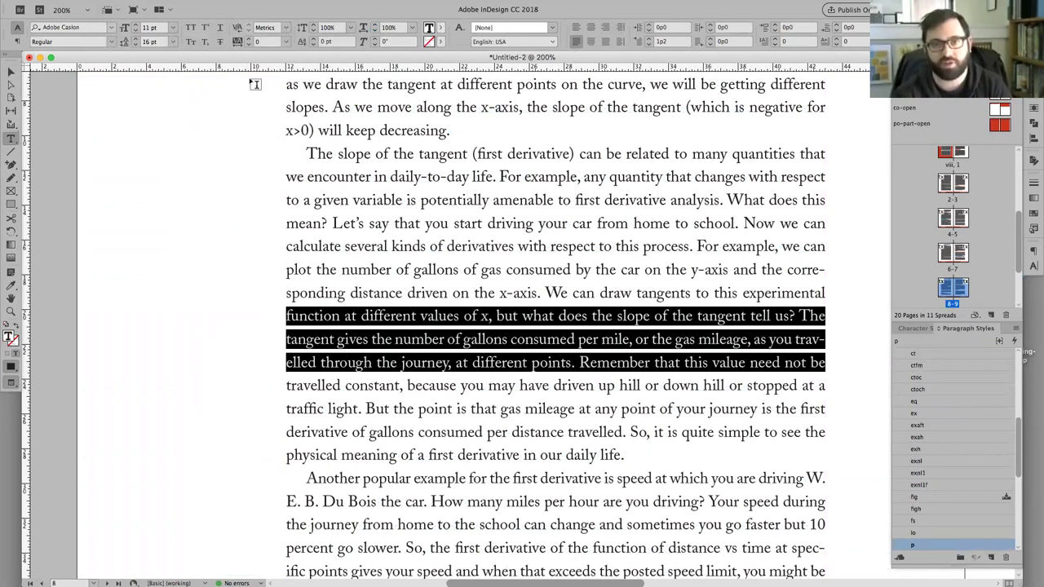
{"action": "left_click", "coordinate": [286, 42]}
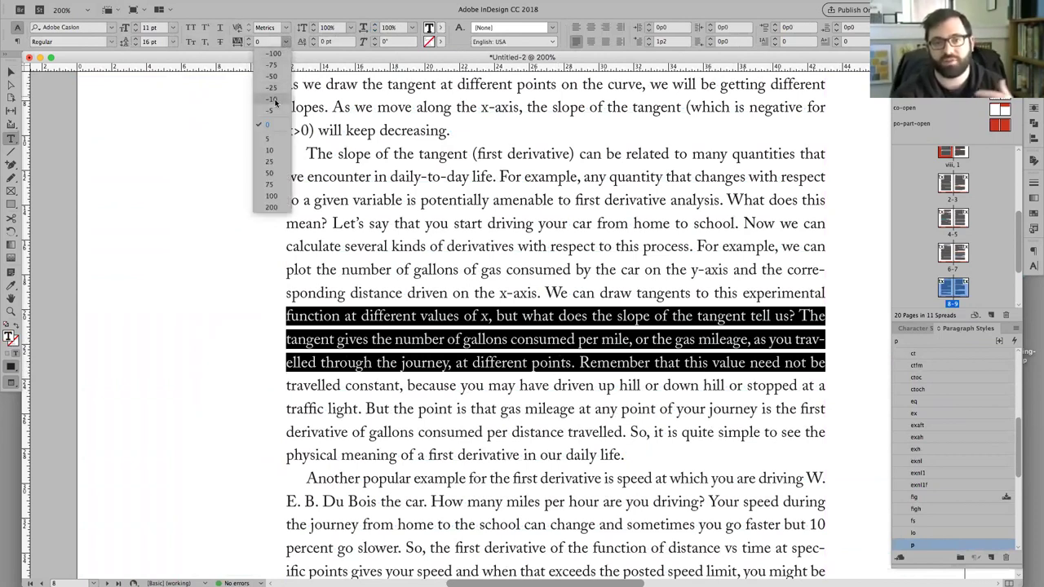
{"action": "left_click", "coordinate": [272, 110]}
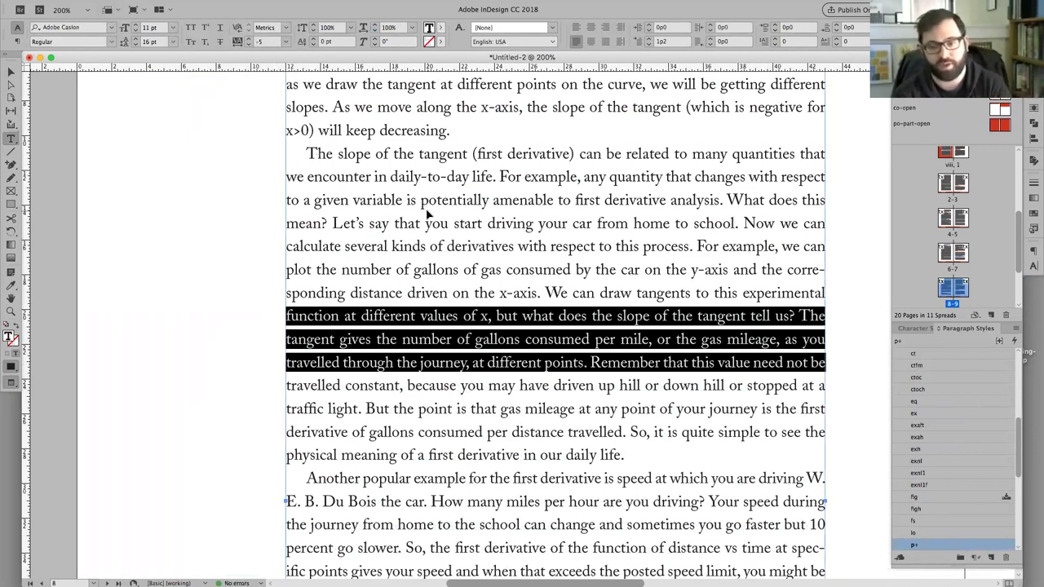
{"action": "key", "text": "super+z"}
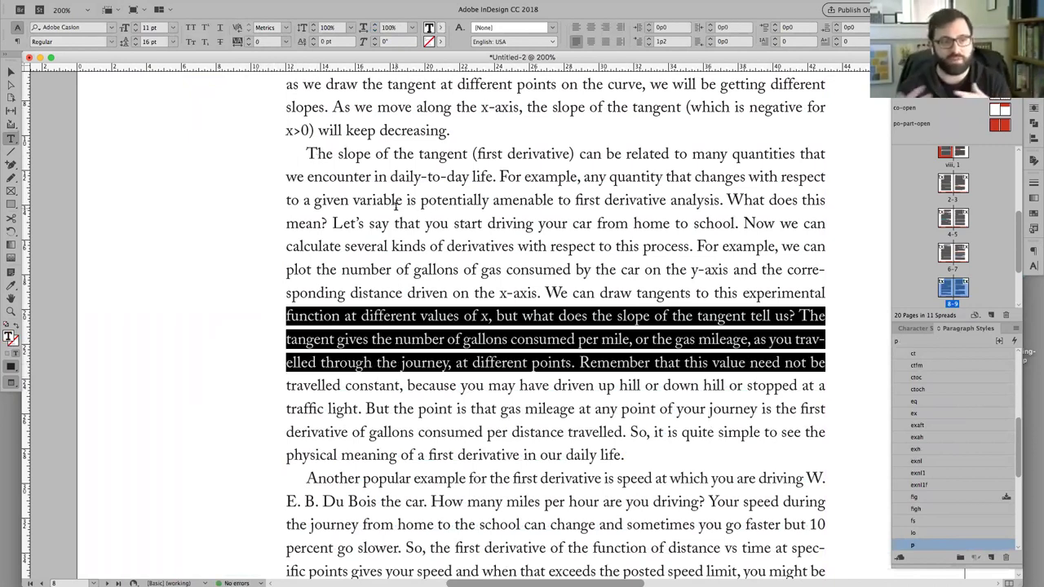
{"action": "left_click", "coordinate": [639, 359]}
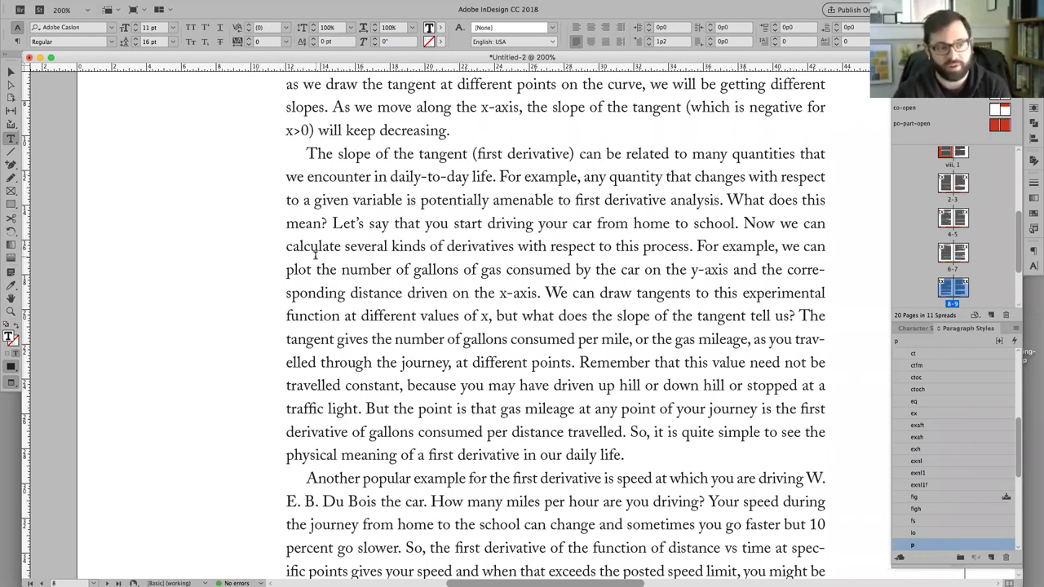
Step: Inspect the lone 'is!' ending the 'Another popular example' paragraph
{"action": "scroll", "coordinate": [360, 275], "scroll_direction": "down", "scroll_amount": 1}
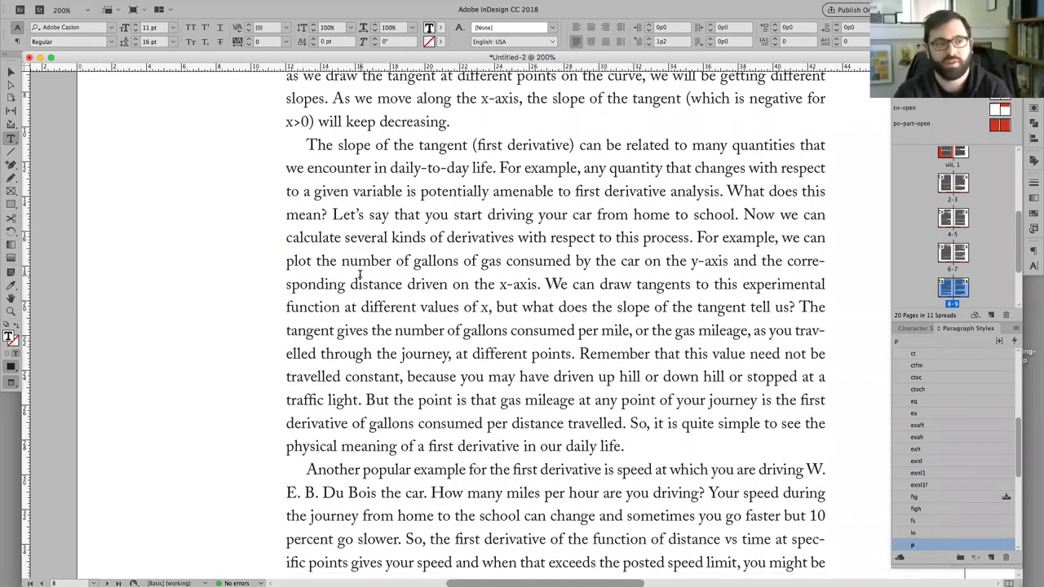
{"action": "scroll", "coordinate": [359, 275], "scroll_direction": "down", "scroll_amount": 10}
{"action": "scroll", "coordinate": [360, 275], "scroll_direction": "up", "scroll_amount": 5}
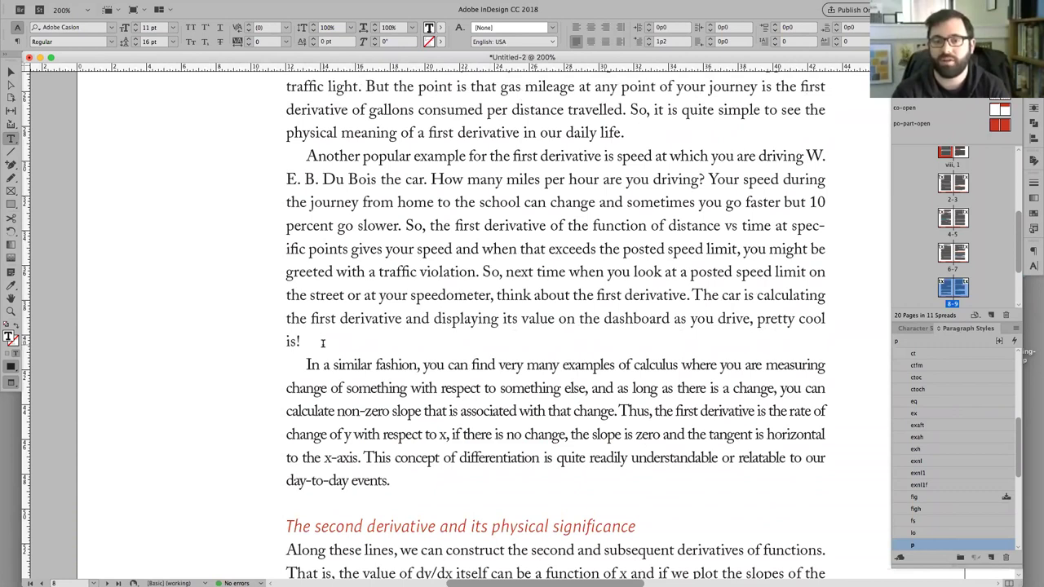
{"action": "key", "text": "shift+Right"}
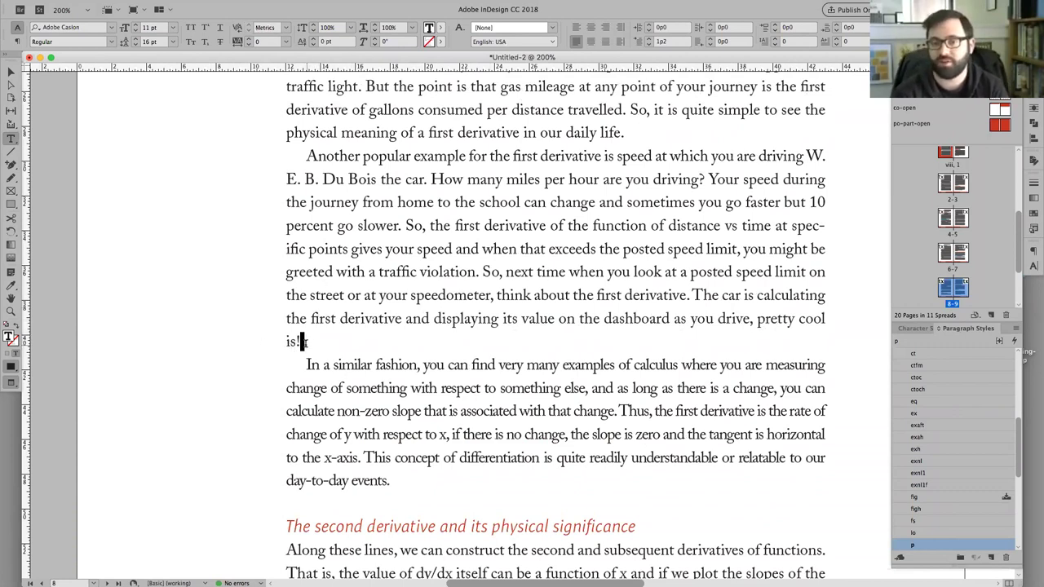
{"action": "double_click", "coordinate": [290, 341]}
{"action": "left_click", "coordinate": [337, 349]}
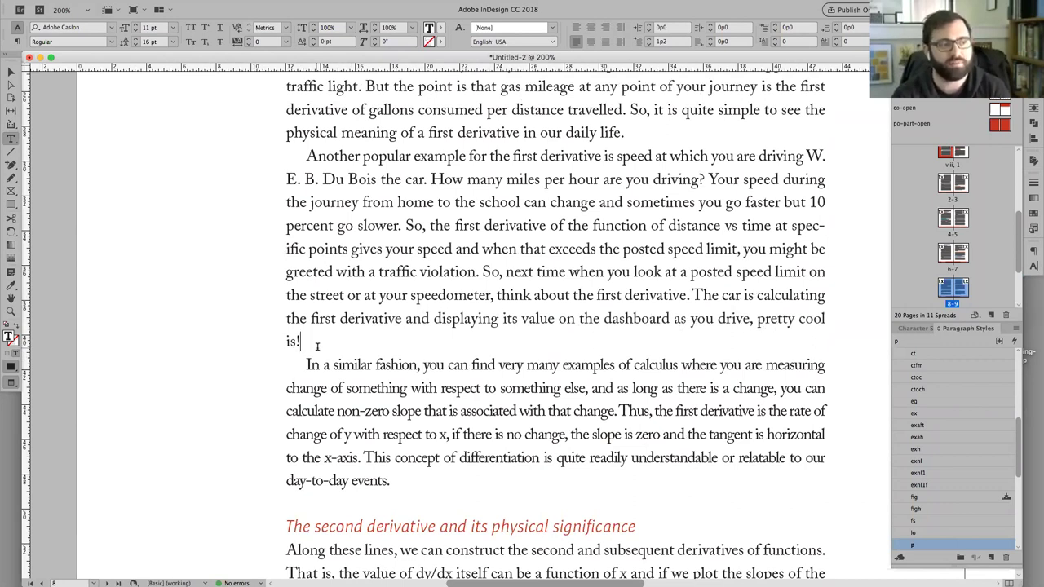
Step: Loosen tracking to 18 on the lines from 'greeted with a traffic violation' through 'is!'
{"action": "triple_click", "coordinate": [403, 272]}
{"action": "left_click_drag", "start_coordinate": [403, 272], "coordinate": [388, 340]}
{"action": "key", "text": "alt+Left"}
{"action": "key", "text": "alt+Left"}
{"action": "key", "text": "alt+Left"}
{"action": "key", "text": "alt+Left"}
{"action": "key", "text": "alt+Left"}
{"action": "key", "text": "alt+Left"}
{"action": "key", "text": "alt+Right"}
{"action": "key", "text": "alt+Right"}
{"action": "key", "text": "alt+Right"}
{"action": "key", "text": "alt+Right"}
{"action": "key", "text": "alt+Right"}
{"action": "key", "text": "alt+Right"}
{"action": "key", "text": "alt+Right"}
{"action": "key", "text": "alt+Right"}
{"action": "key", "text": "alt+Right"}
{"action": "key", "text": "alt+Right"}
{"action": "key", "text": "alt+Right"}
{"action": "key", "text": "alt+Right"}
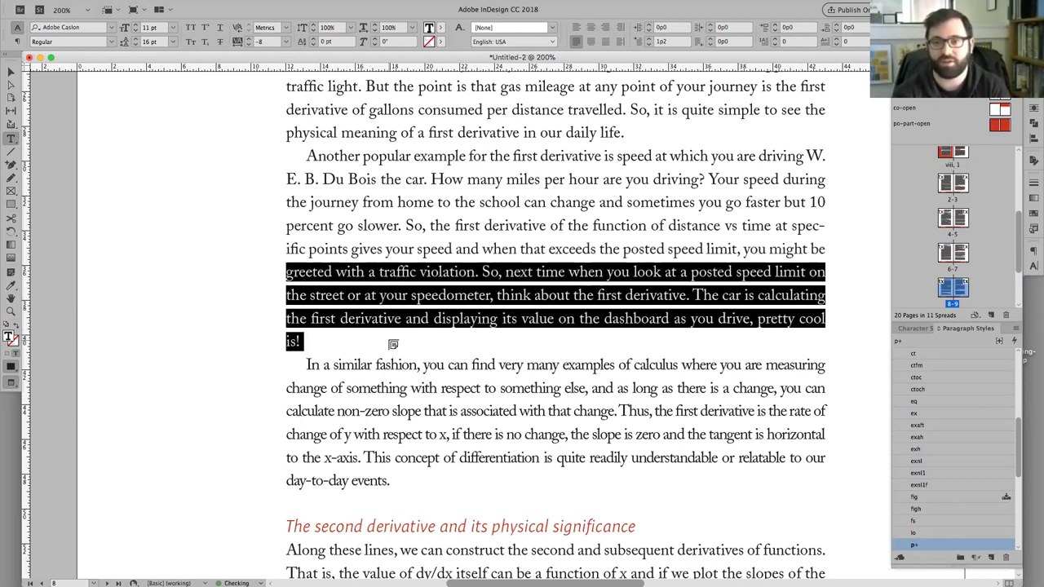
{"action": "key", "text": "alt+Right"}
{"action": "key", "text": "alt+Right"}
{"action": "key", "text": "alt+Right"}
Step: Join 'cool' and 'is!' with a non-breaking space and reselect the paragraph's final lines
{"action": "left_click", "coordinate": [287, 341]}
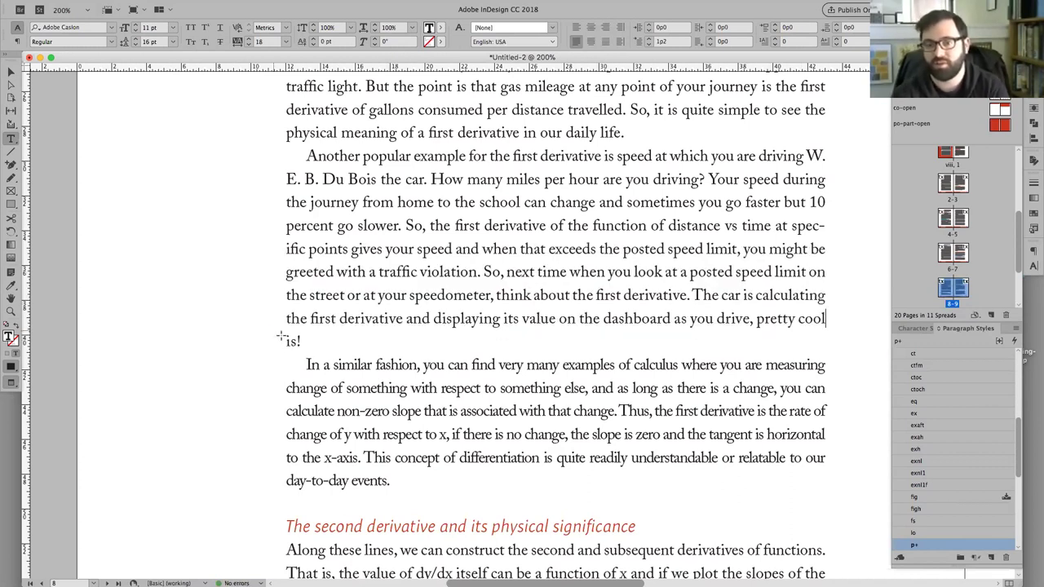
{"action": "key", "text": "ctrl+z"}
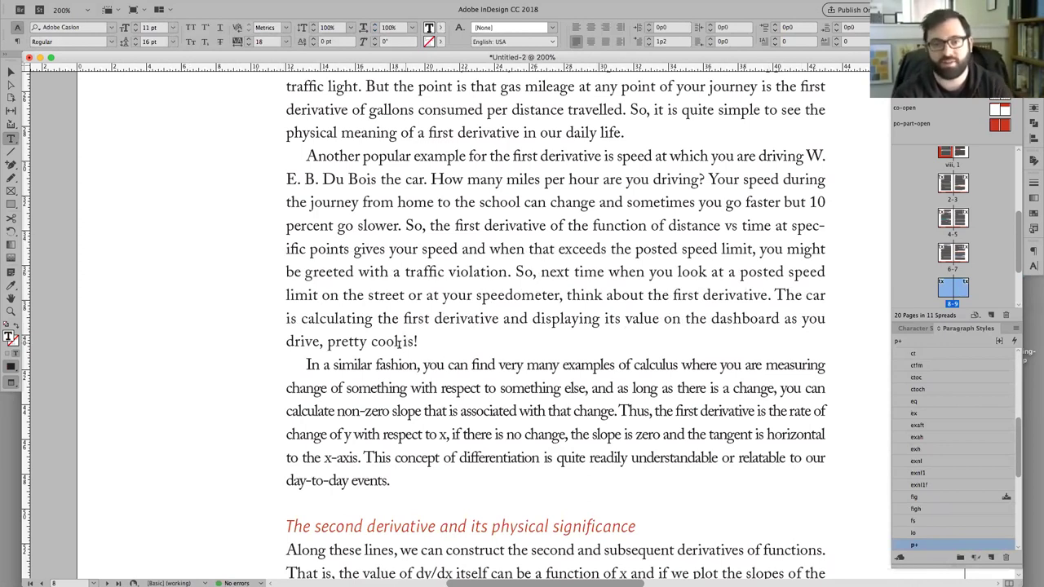
{"action": "left_click", "coordinate": [237, 300]}
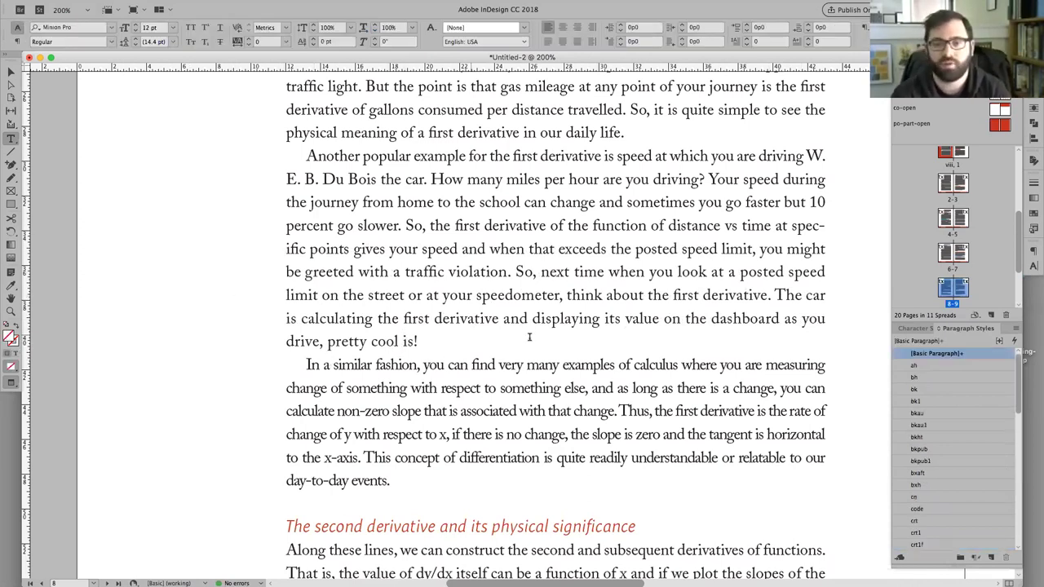
{"action": "left_click_drag", "start_coordinate": [531, 338], "coordinate": [356, 322]}
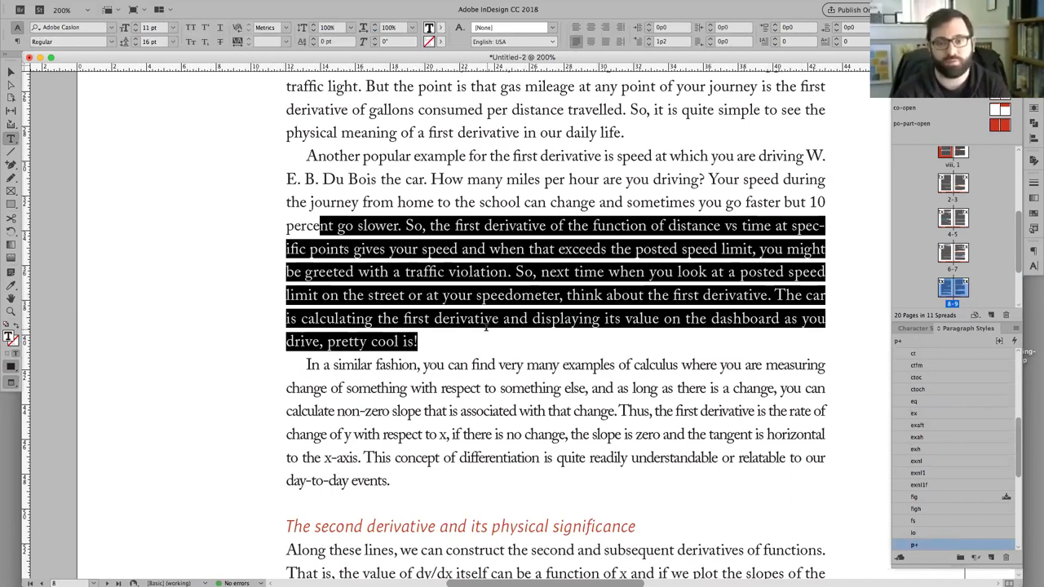
Step: Check the tracking of the first line of the 'In a similar fashion' paragraph
{"action": "double_click", "coordinate": [349, 364]}
{"action": "triple_click", "coordinate": [349, 364]}
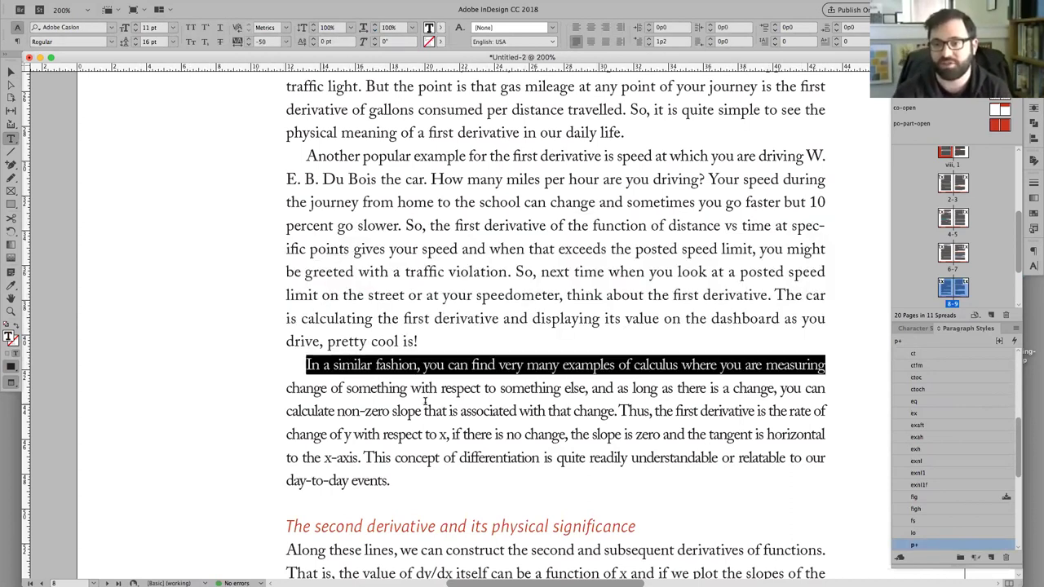
{"action": "scroll", "coordinate": [424, 401], "scroll_direction": "down", "scroll_amount": 1}
{"action": "left_click", "coordinate": [331, 380]}
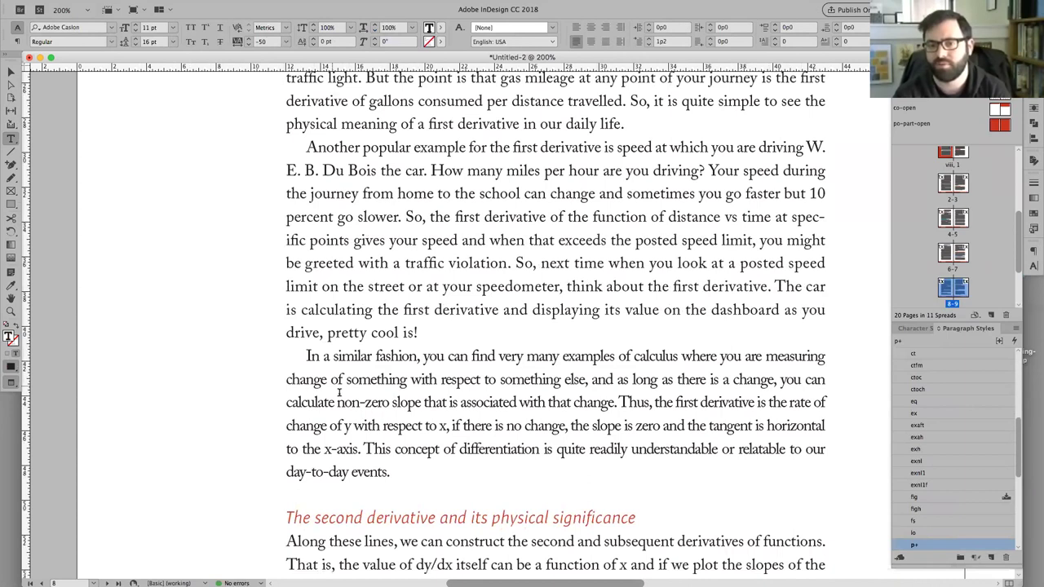
{"action": "left_click_drag", "start_coordinate": [306, 357], "coordinate": [834, 346]}
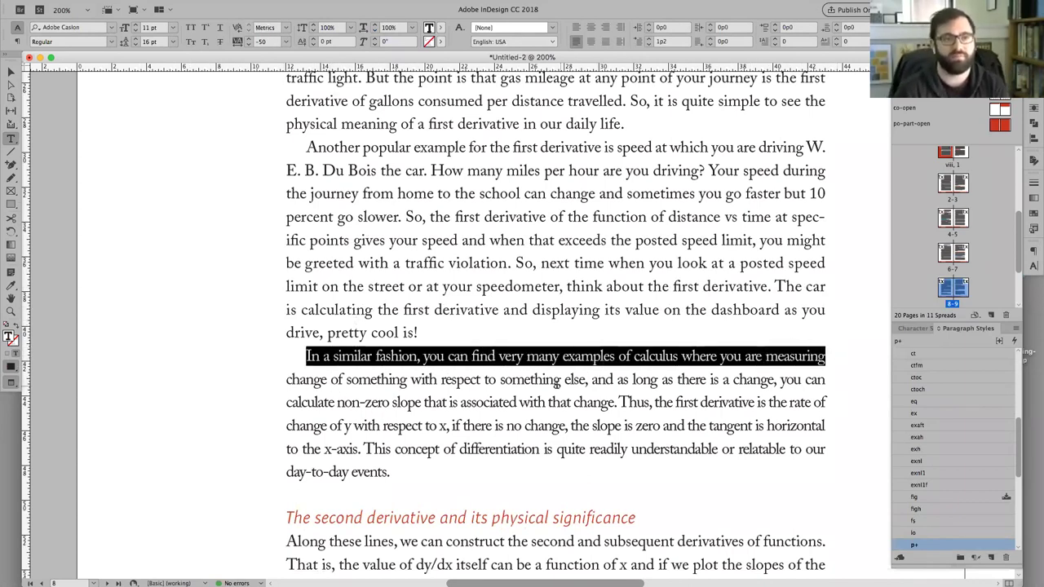
{"action": "left_click", "coordinate": [558, 384]}
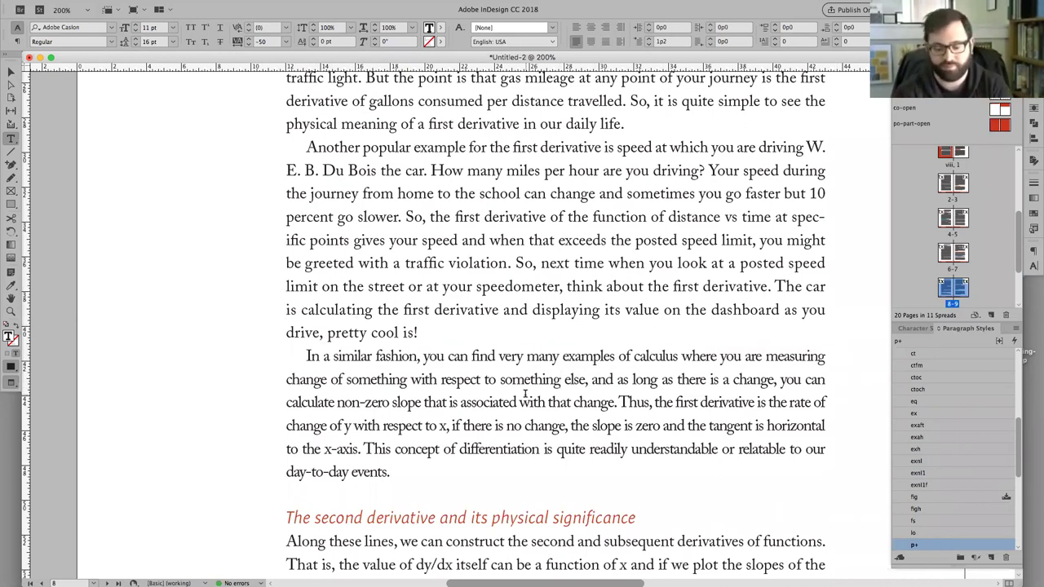
Step: Zoom out and pan to view the whole pages 8–9 spread
{"action": "key", "text": "Escape"}
{"action": "key", "text": "ctrl+0"}
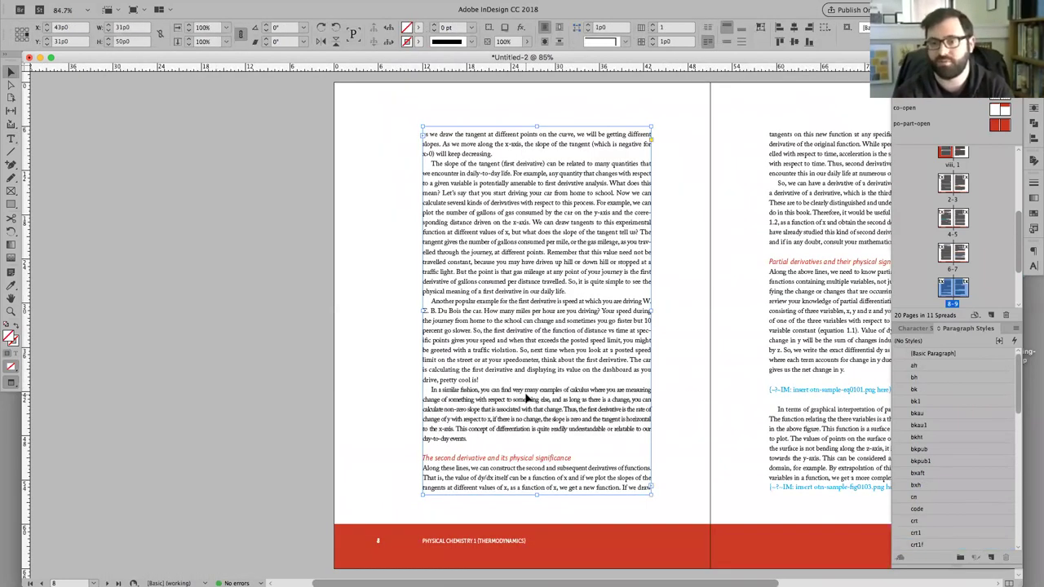
{"action": "scroll", "coordinate": [387, 353], "scroll_direction": "right", "scroll_amount": 5}
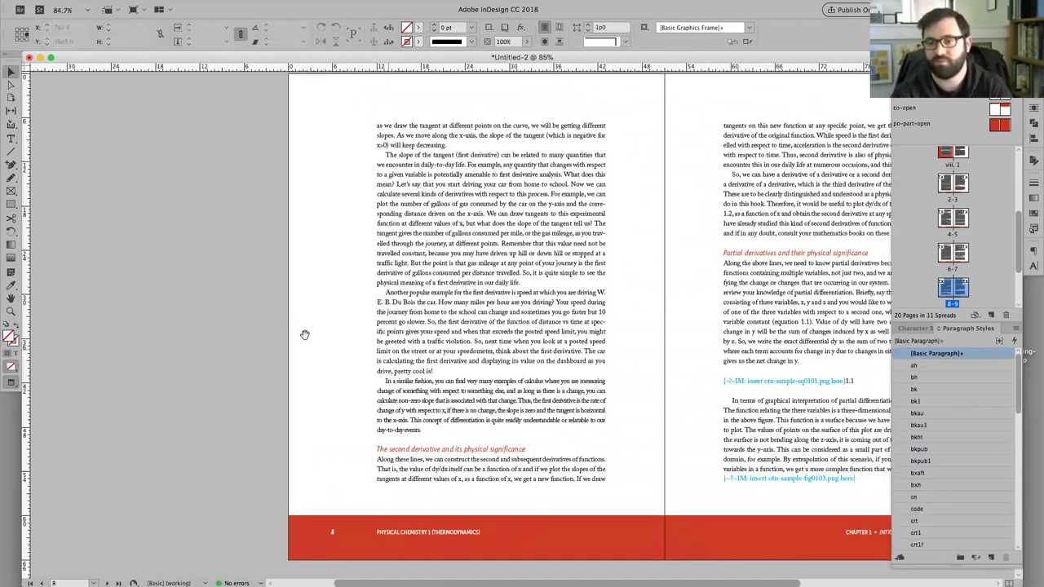
{"action": "scroll", "coordinate": [265, 389], "scroll_direction": "right", "scroll_amount": 2}
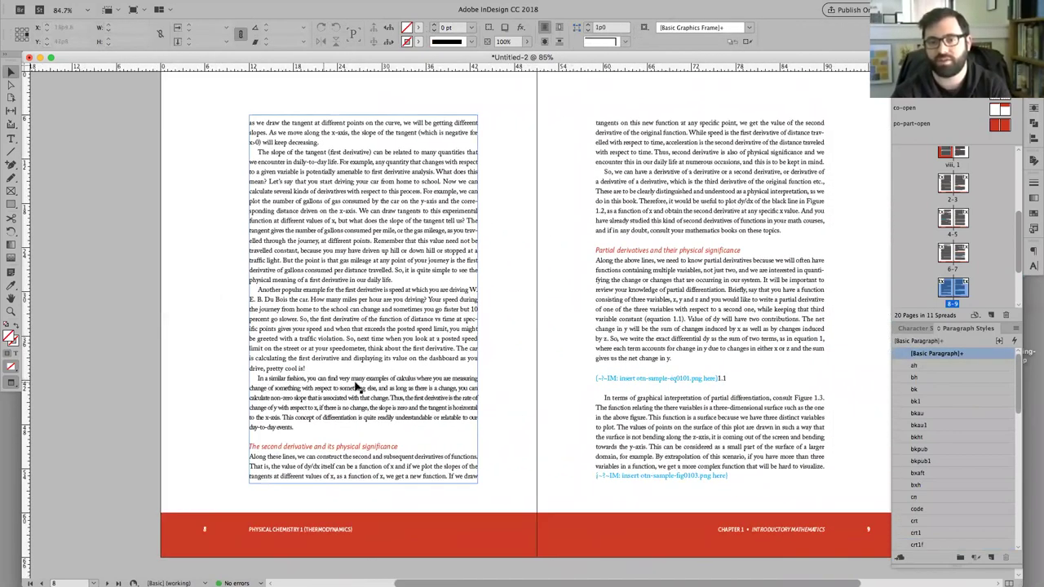
{"action": "triple_click", "coordinate": [443, 381]}
{"action": "left_click", "coordinate": [452, 326]}
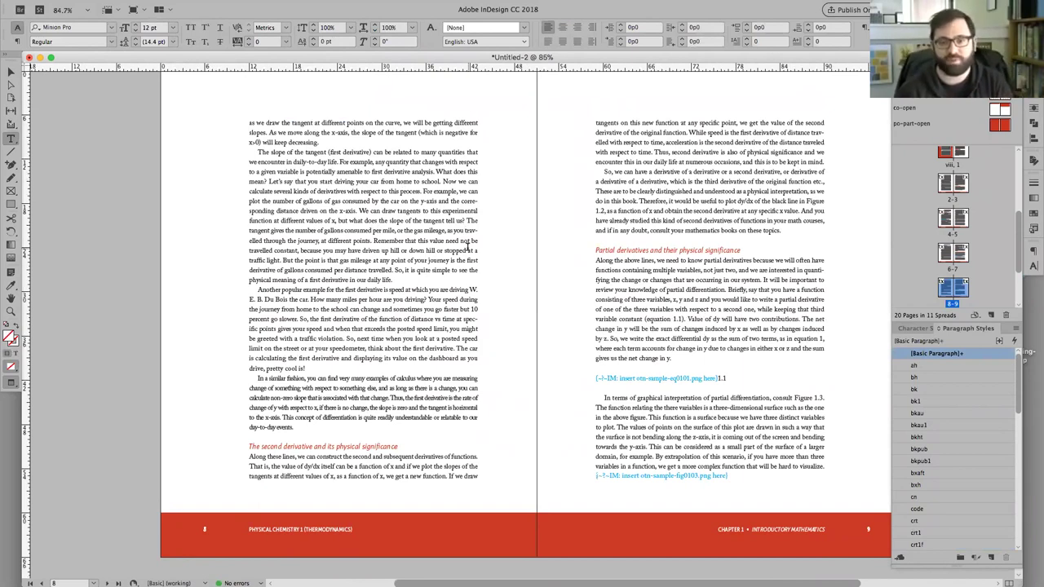
Step: Set the 'In a similar fashion' paragraph's tracking to -50 after first trying 75
{"action": "left_click", "coordinate": [412, 389]}
{"action": "triple_click", "coordinate": [412, 390]}
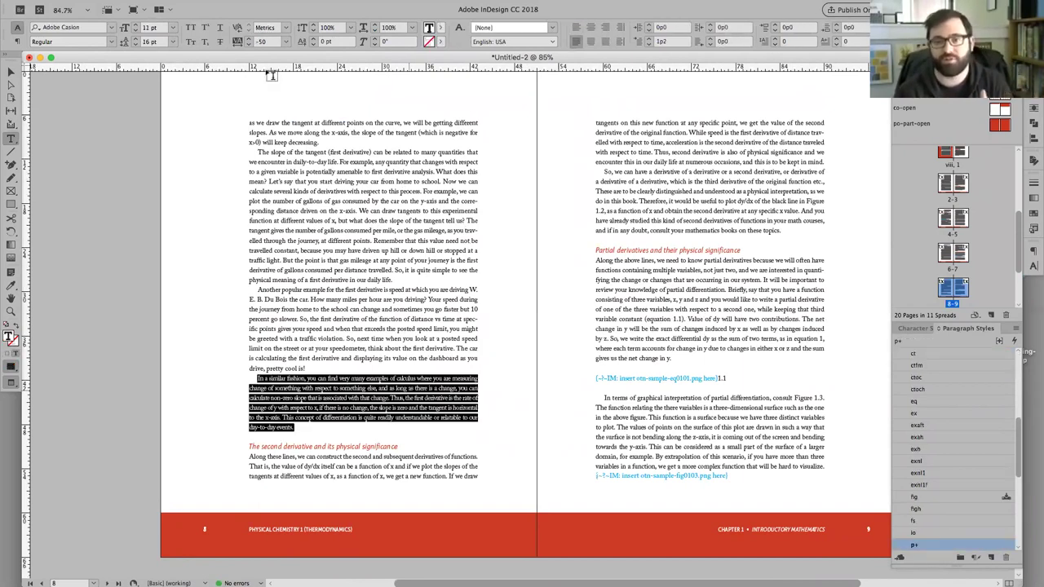
{"action": "left_click", "coordinate": [286, 41]}
{"action": "left_click", "coordinate": [278, 182]}
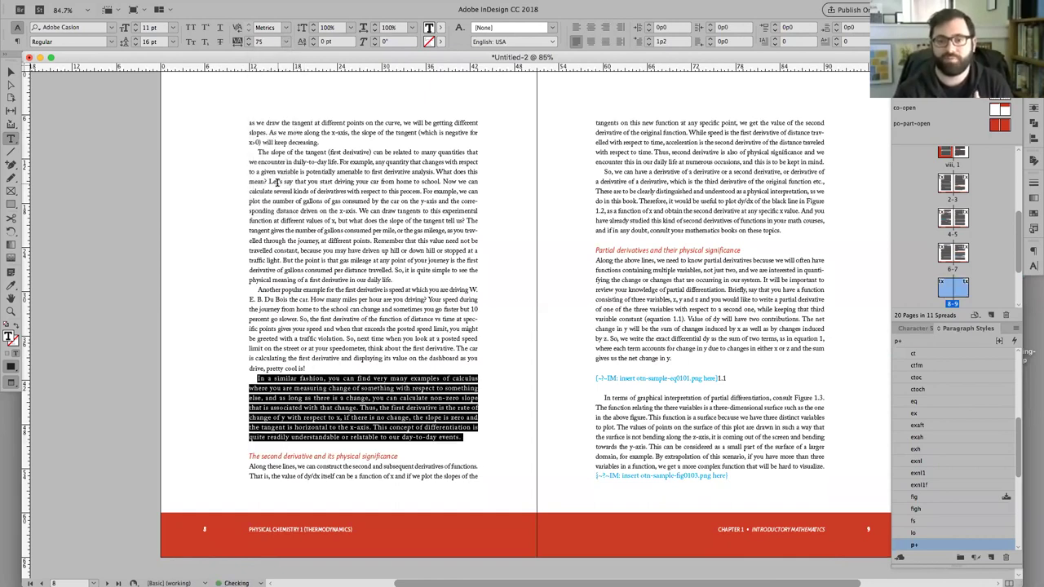
{"action": "key", "text": "super+shift+a"}
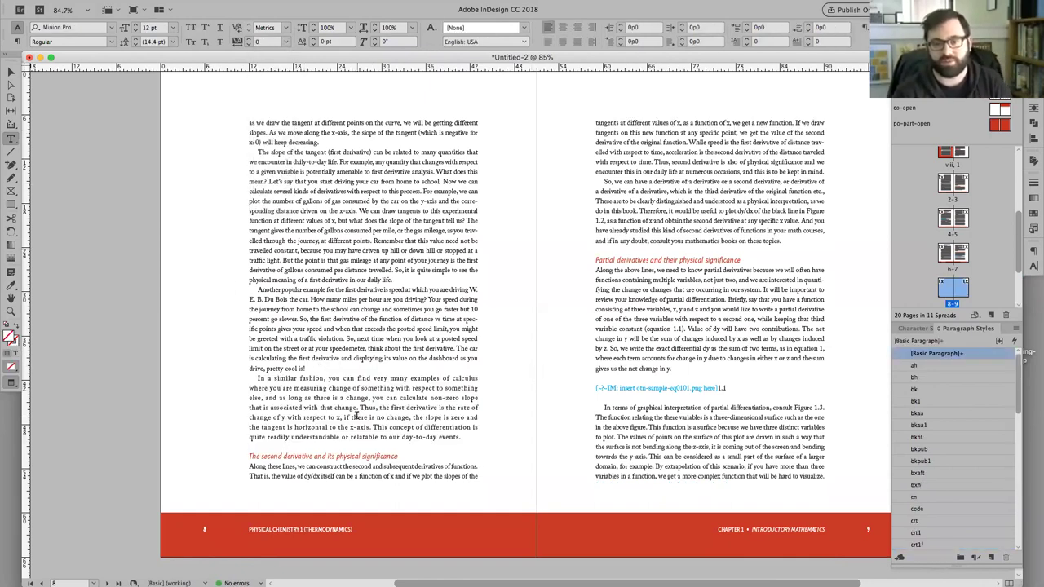
{"action": "double_click", "coordinate": [309, 389]}
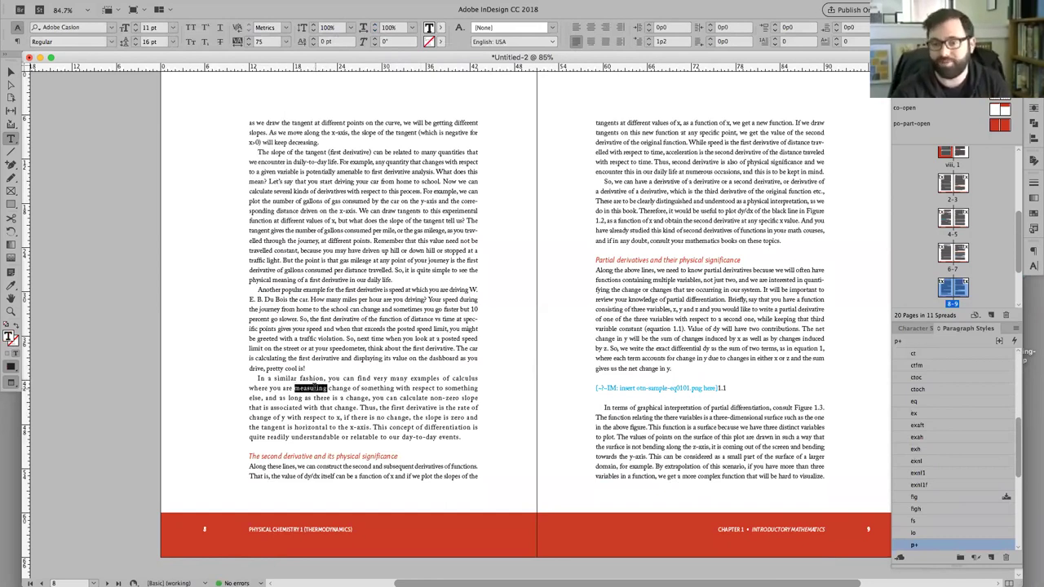
{"action": "triple_click", "coordinate": [313, 388]}
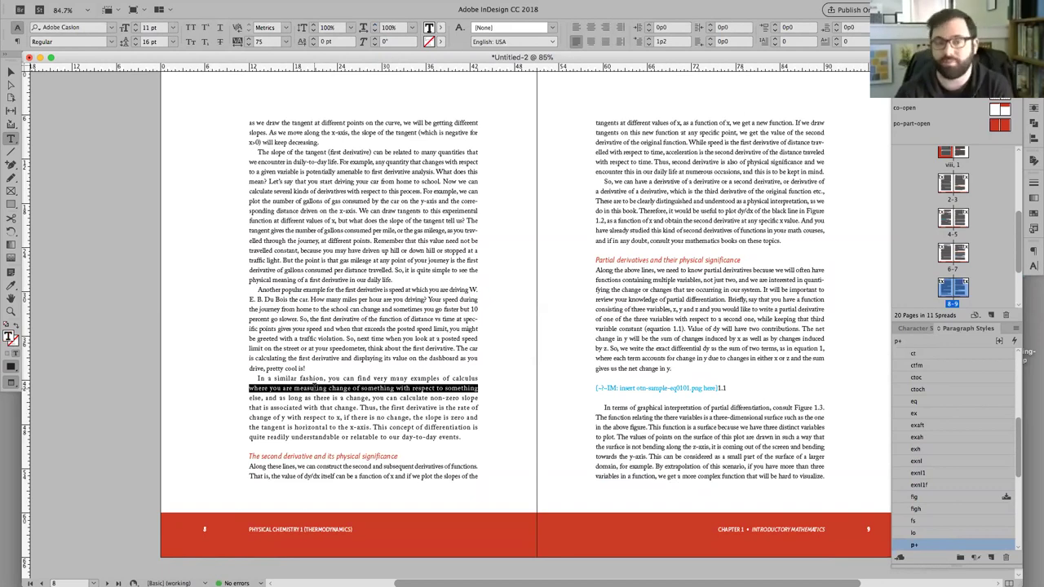
{"action": "key", "text": "super+z"}
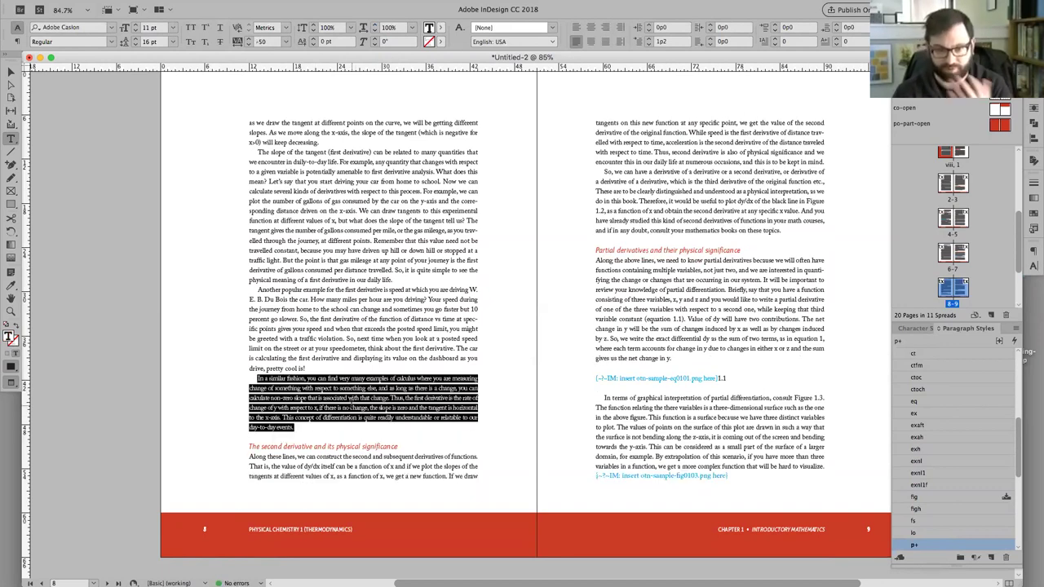
{"action": "left_click", "coordinate": [353, 404]}
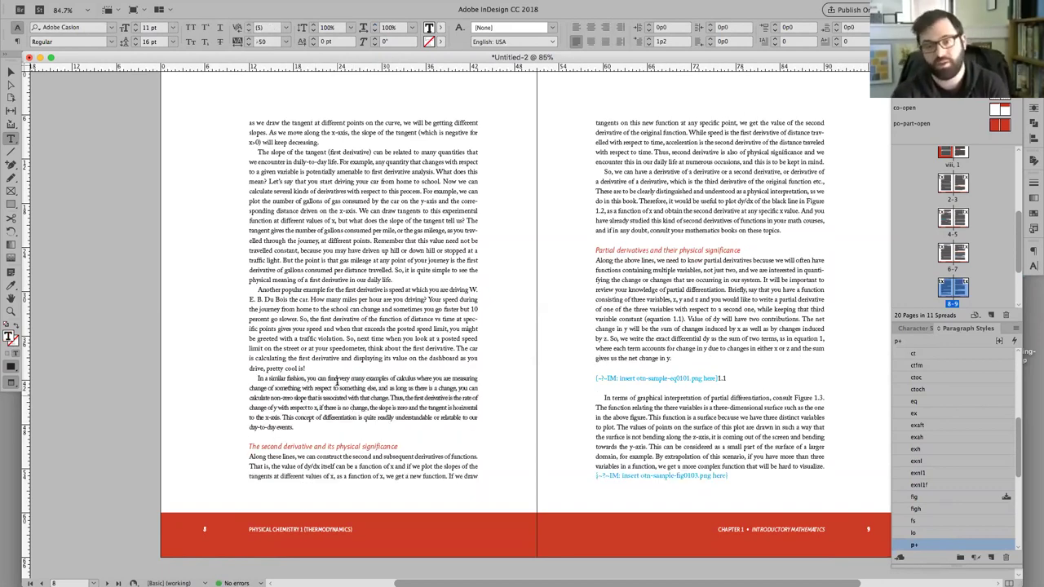
Step: Inspect the tracking of the reflowed lines, including the non-zero slope line, at 125% zoom
{"action": "triple_click", "coordinate": [321, 378]}
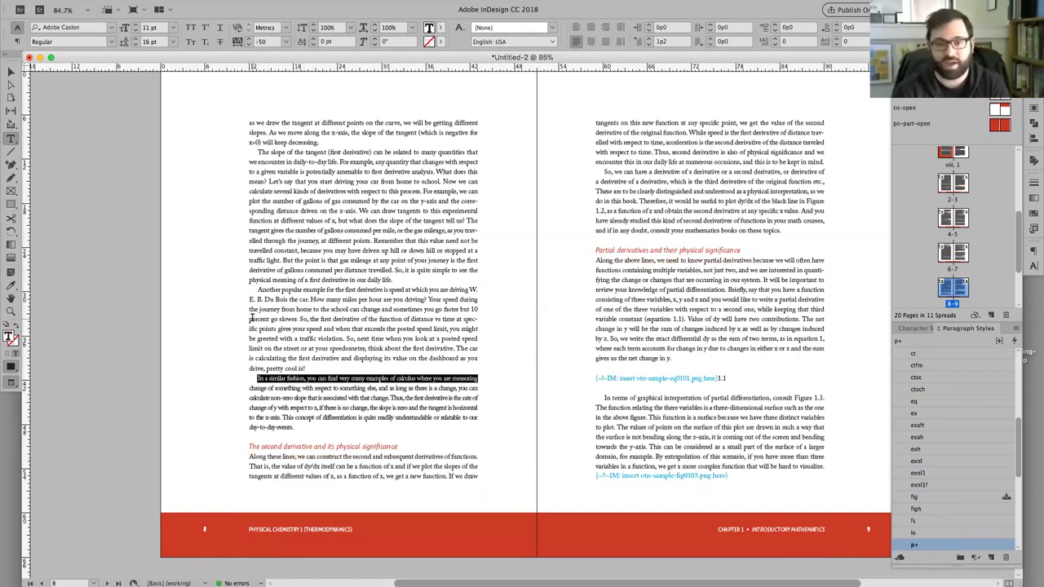
{"action": "left_click", "coordinate": [385, 404]}
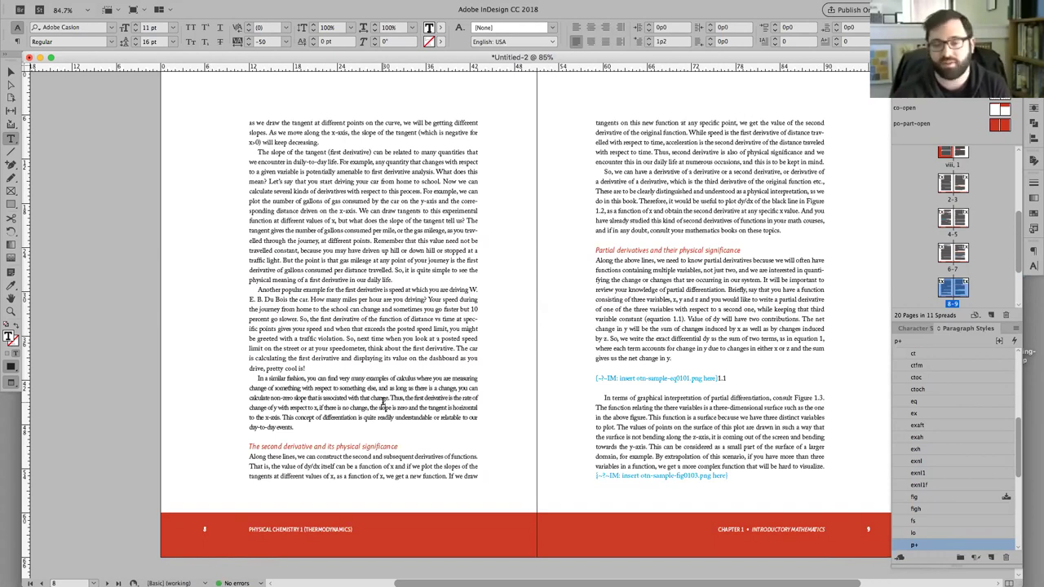
{"action": "triple_click", "coordinate": [382, 401]}
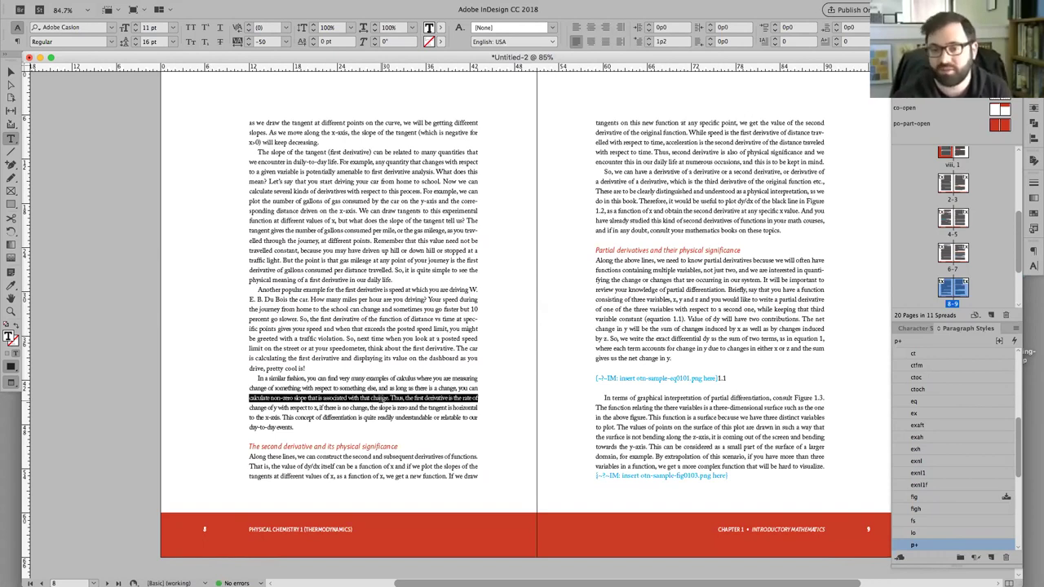
{"action": "left_click", "coordinate": [503, 384]}
{"action": "key", "text": "super+equal"}
{"action": "key", "text": "super+equal"}
{"action": "left_click", "coordinate": [277, 216]}
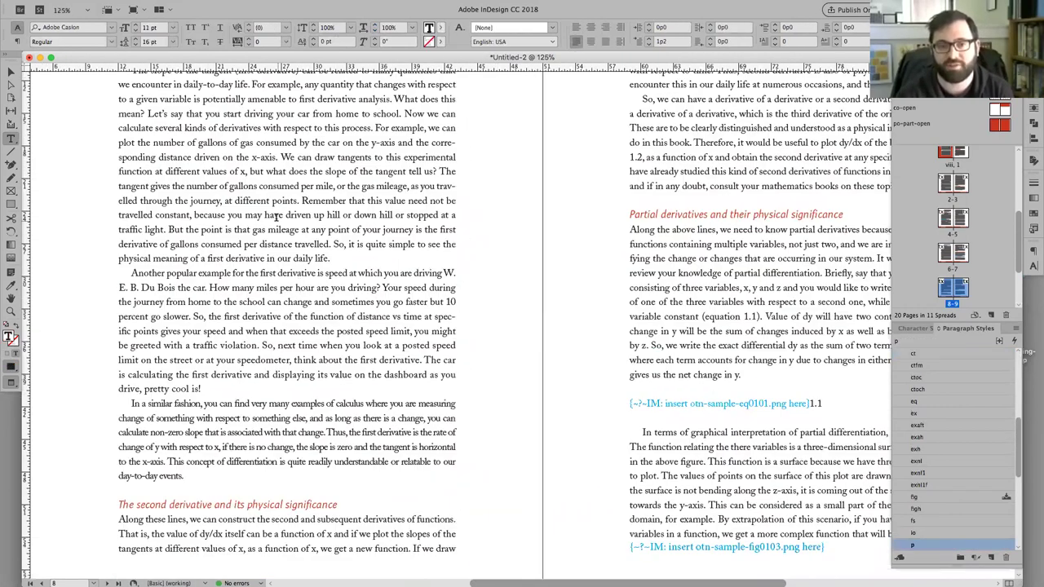
{"action": "left_click", "coordinate": [243, 433]}
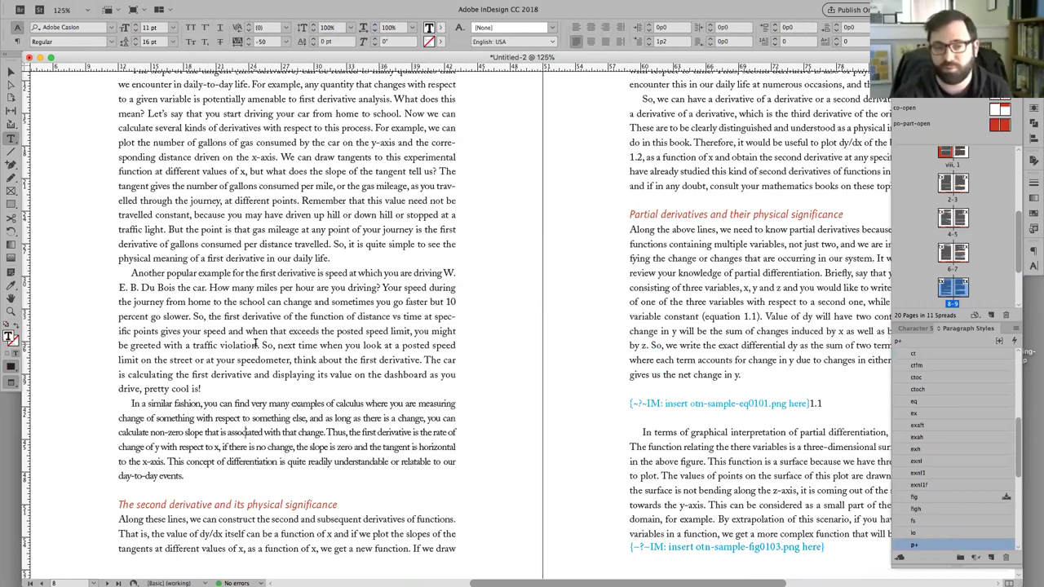
{"action": "scroll", "coordinate": [256, 343], "scroll_direction": "left", "scroll_amount": 1}
{"action": "left_click", "coordinate": [460, 255]}
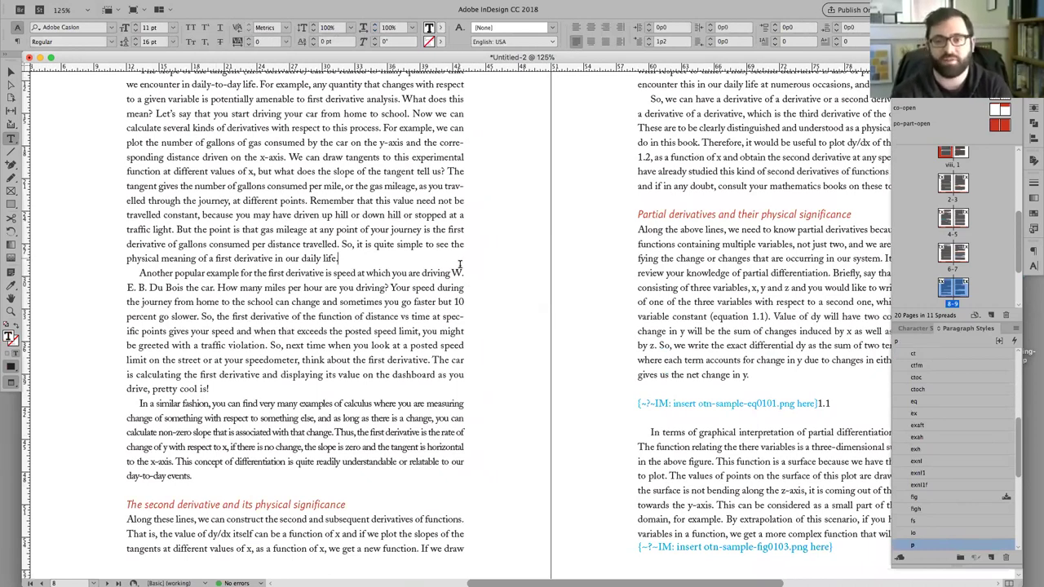
{"action": "key", "text": "Escape"}
{"action": "left_click_drag", "start_coordinate": [515, 289], "coordinate": [575, 282]}
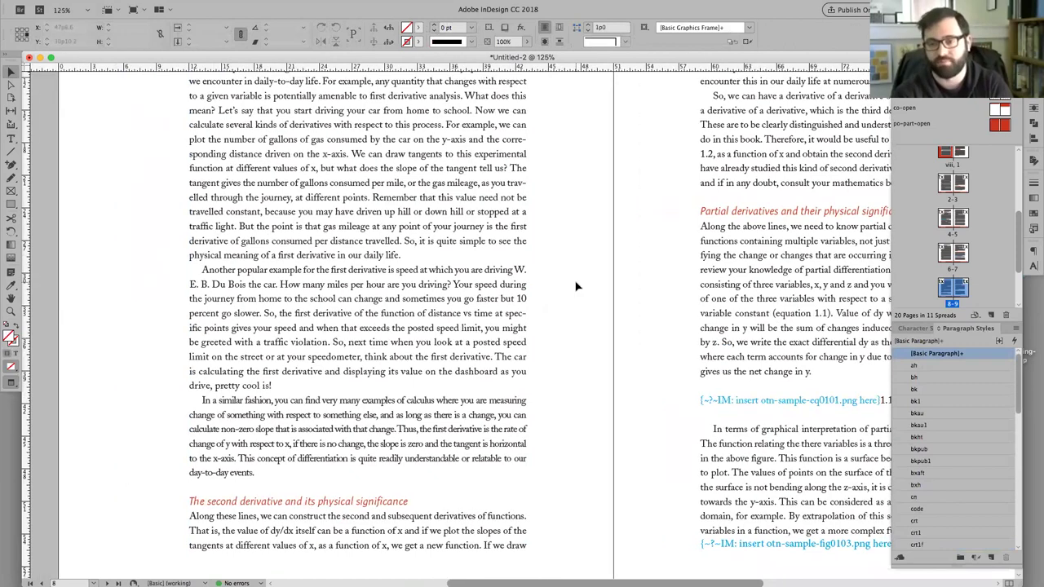
{"action": "key", "text": "super+equal"}
{"action": "key", "text": "super+equal"}
{"action": "key", "text": "super+equal"}
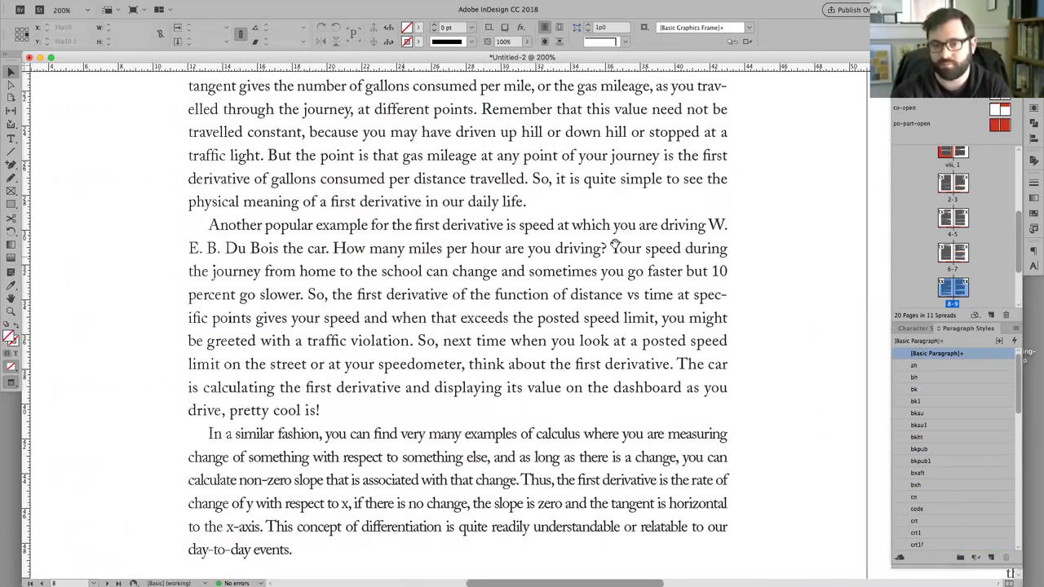
{"action": "scroll", "coordinate": [627, 241], "scroll_direction": "down", "scroll_amount": 1}
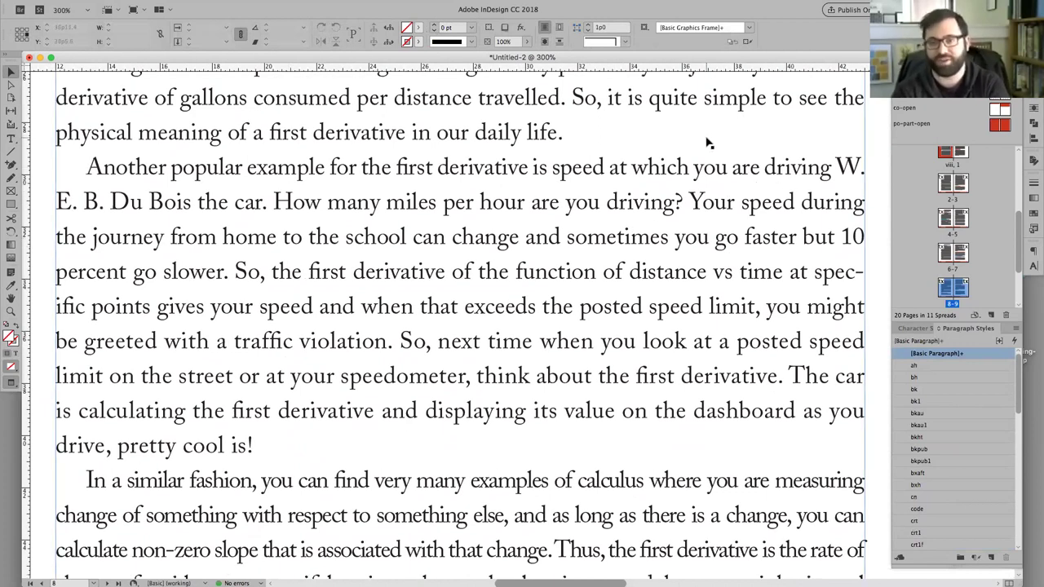
{"action": "left_click", "coordinate": [663, 104]}
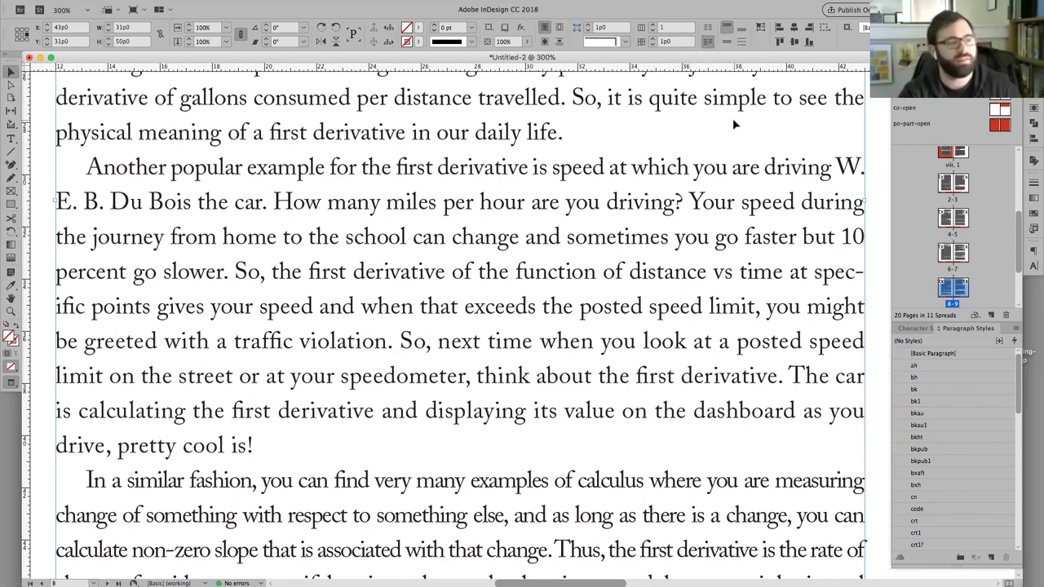
Step: Replace the space after 'W.' with a non-breaking space, comparing via undo and redo
{"action": "double_click", "coordinate": [841, 167]}
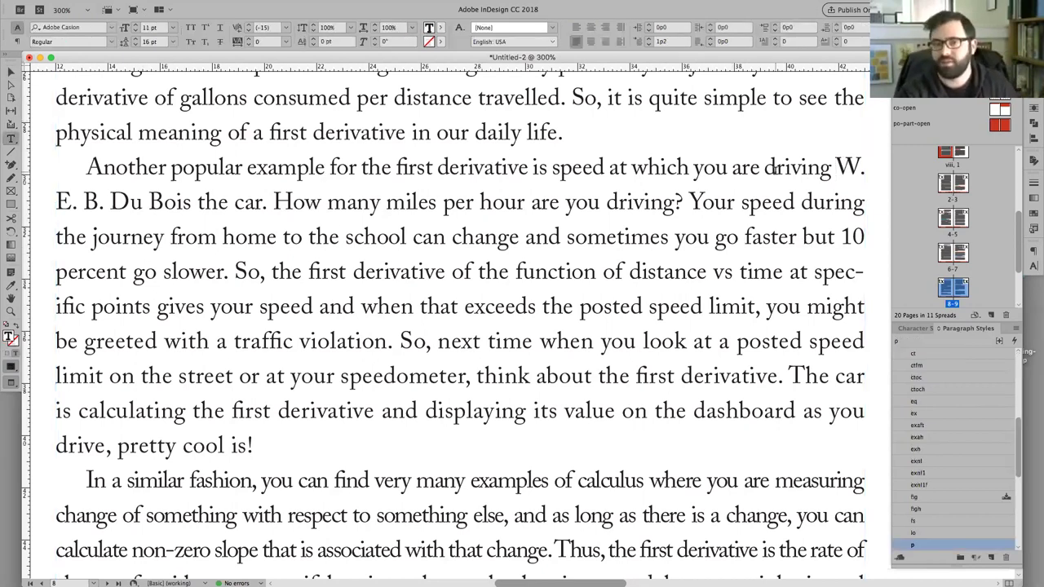
{"action": "key", "text": "Right"}
{"action": "key", "text": "Right"}
{"action": "key", "text": "Right"}
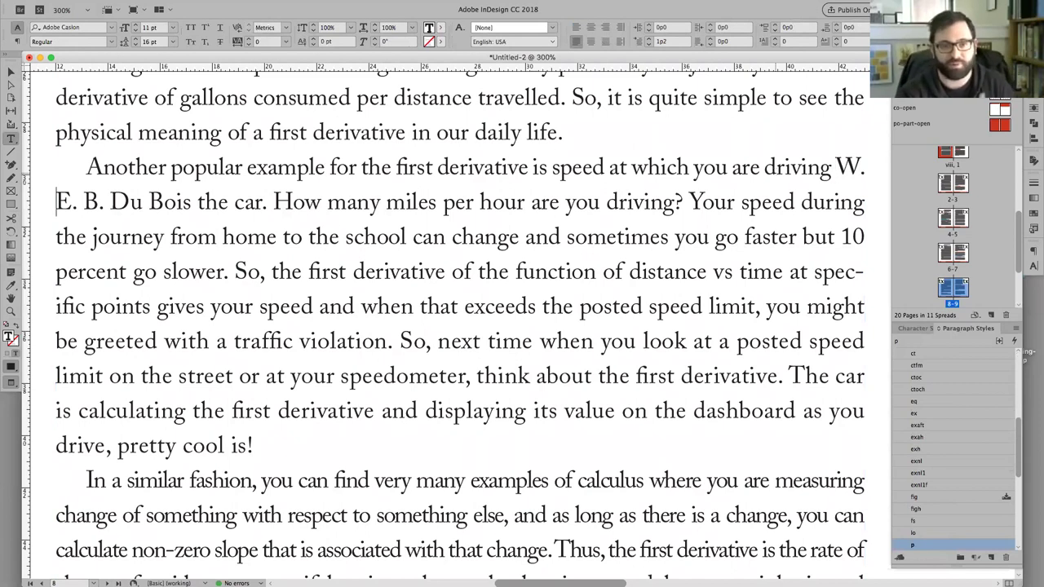
{"action": "key", "text": "BackSpace"}
{"action": "key", "text": "alt+space"}
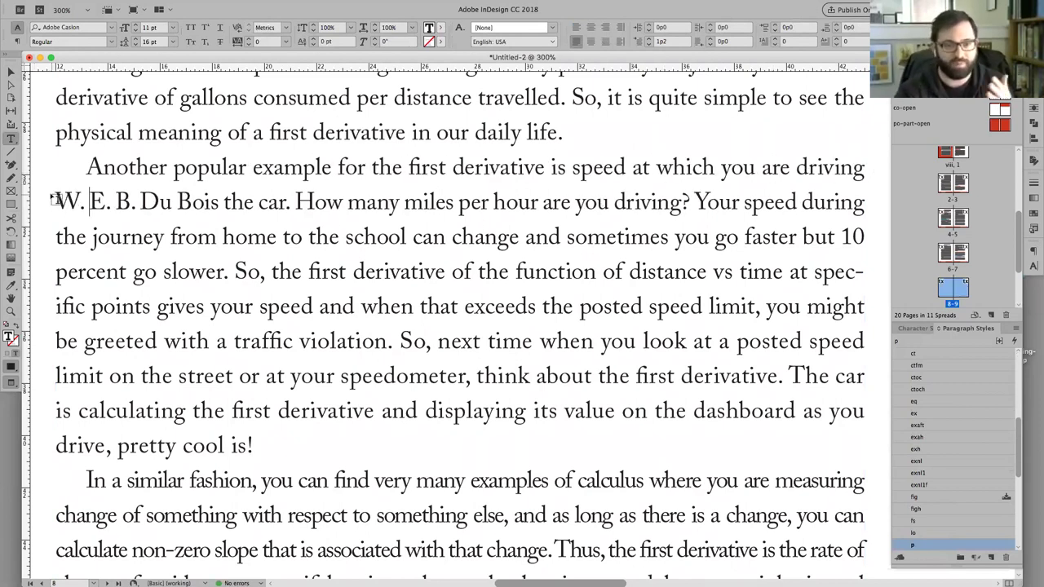
{"action": "left_click_drag", "start_coordinate": [51, 196], "coordinate": [140, 196]}
{"action": "key", "text": "ctrl+z"}
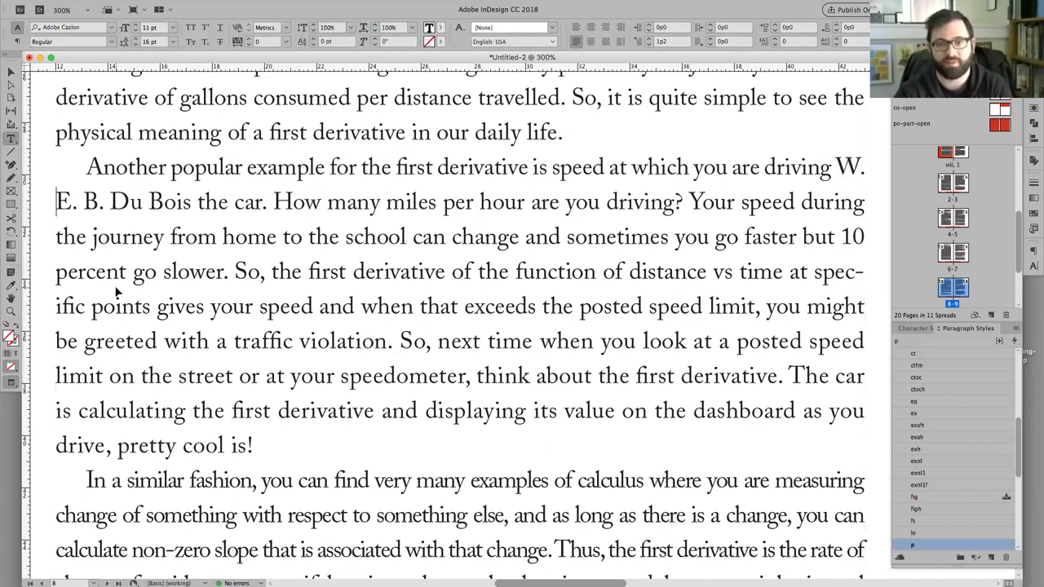
{"action": "key", "text": "ctrl+shift+z"}
Step: Check '10 percent' split across the line break, then zoom out to the whole page
{"action": "left_click_drag", "start_coordinate": [852, 237], "coordinate": [125, 271]}
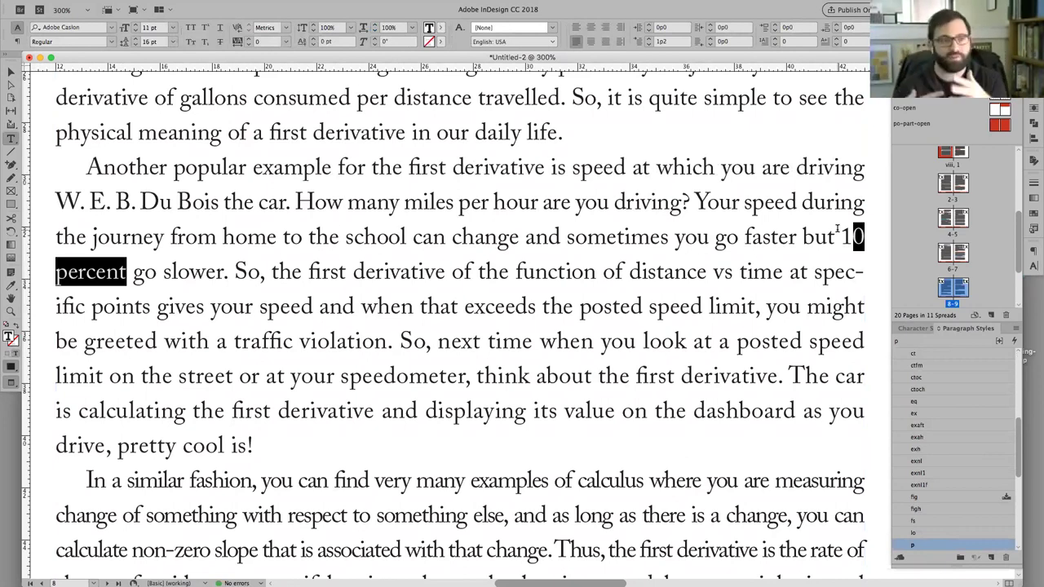
{"action": "left_click", "coordinate": [296, 279]}
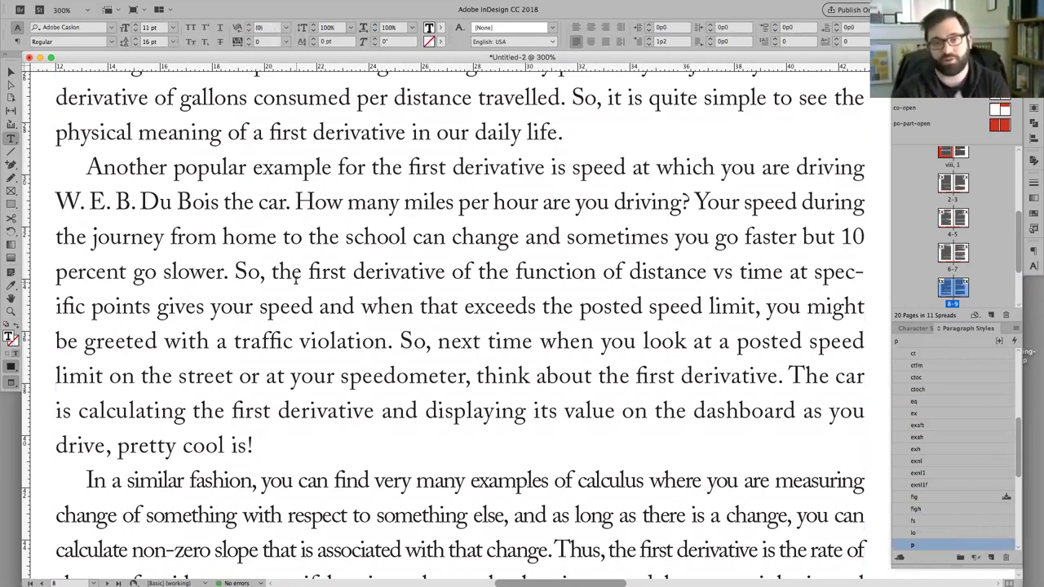
{"action": "key", "text": "Escape"}
{"action": "key", "text": "super+1"}
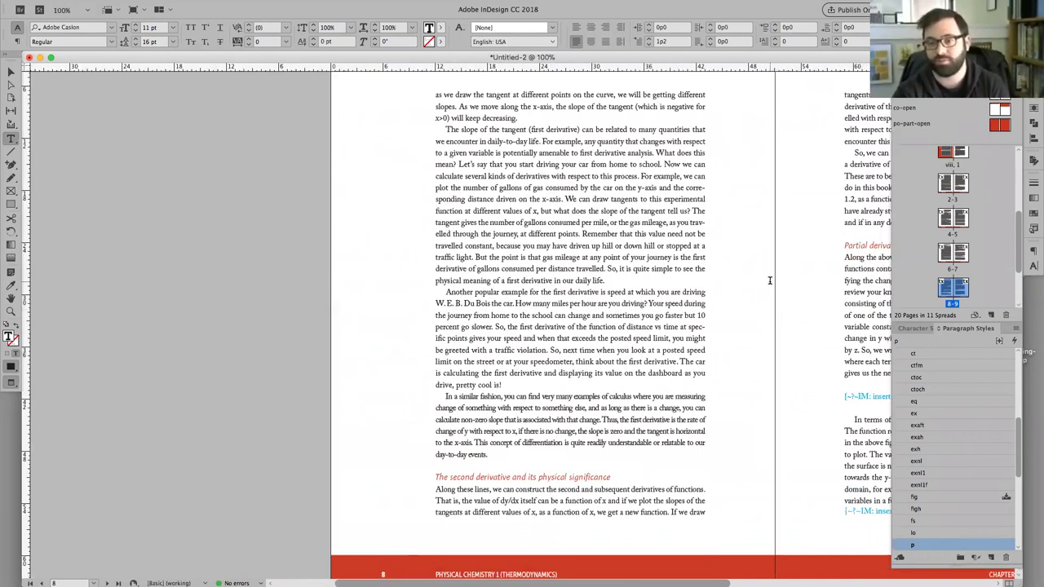
{"action": "scroll", "coordinate": [775, 286], "scroll_direction": "right", "scroll_amount": 3}
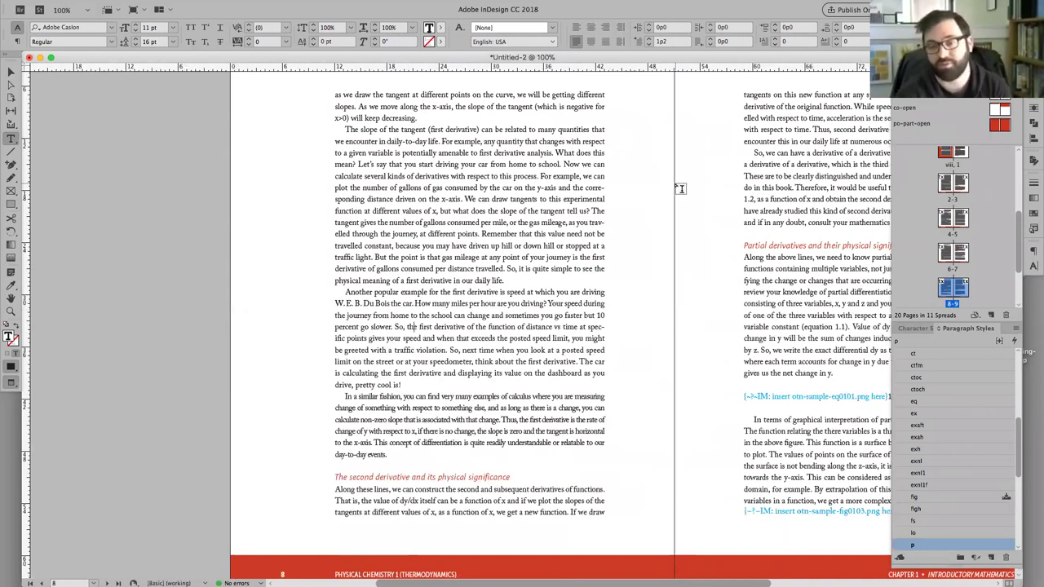
{"action": "key", "text": "super+equal"}
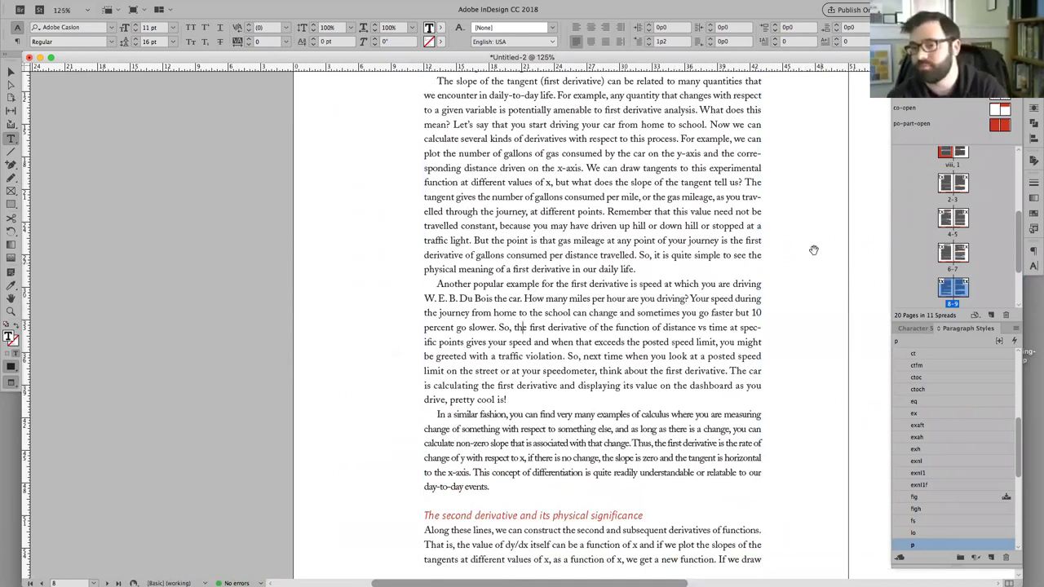
{"action": "key", "text": "Escape"}
{"action": "scroll", "coordinate": [700, 247], "scroll_direction": "right", "scroll_amount": 2}
{"action": "key", "text": "super+equal"}
{"action": "key", "text": "super+equal"}
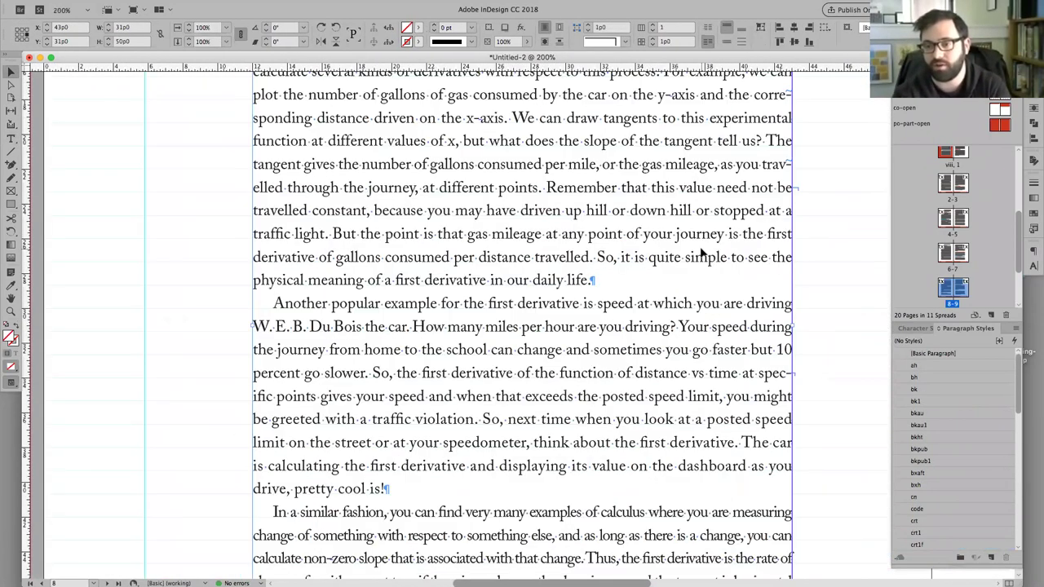
{"action": "scroll", "coordinate": [663, 216], "scroll_direction": "down", "scroll_amount": 1}
{"action": "scroll", "coordinate": [664, 216], "scroll_direction": "right", "scroll_amount": 1}
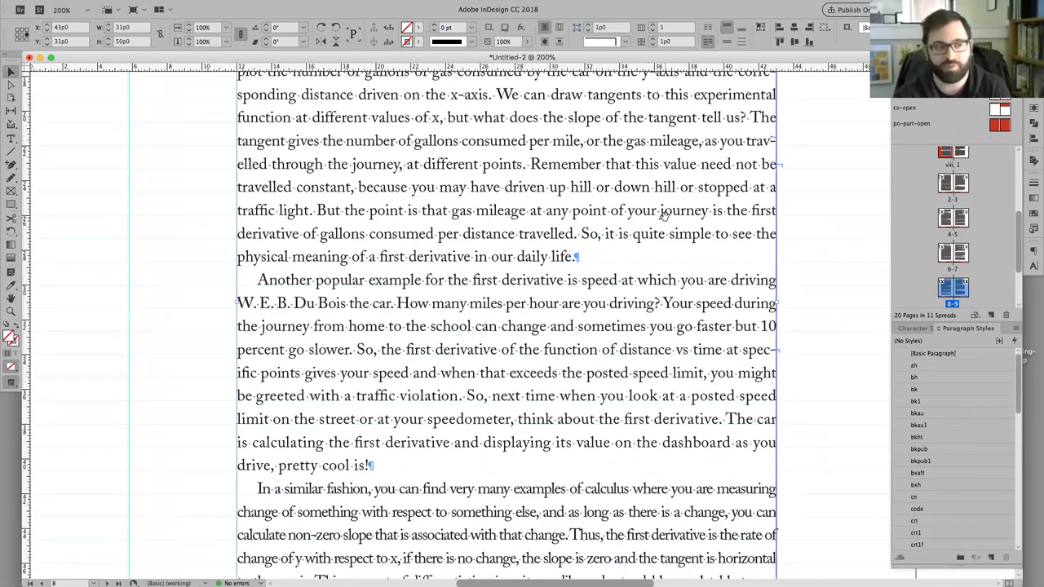
{"action": "left_click", "coordinate": [145, 229]}
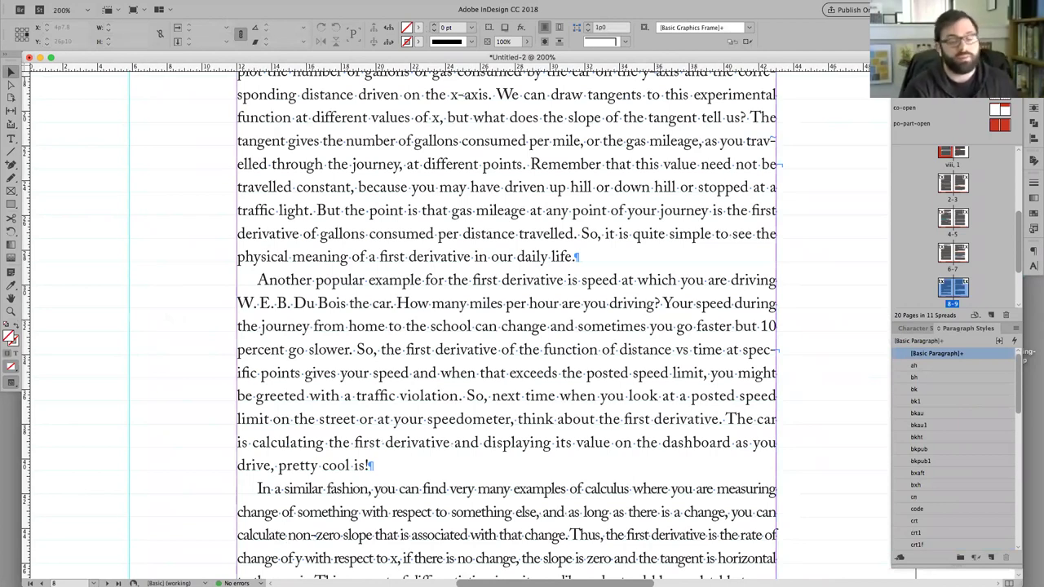
{"action": "scroll", "coordinate": [317, 361], "scroll_direction": "down", "scroll_amount": 5}
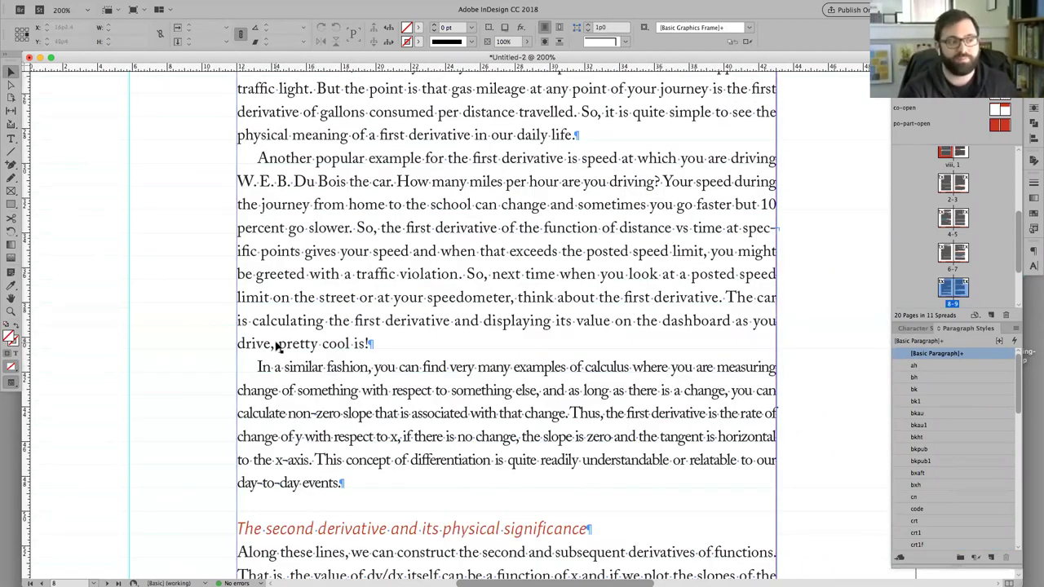
Step: Inspect the spacing in the 'In a similar fashion' paragraph
{"action": "double_click", "coordinate": [373, 369]}
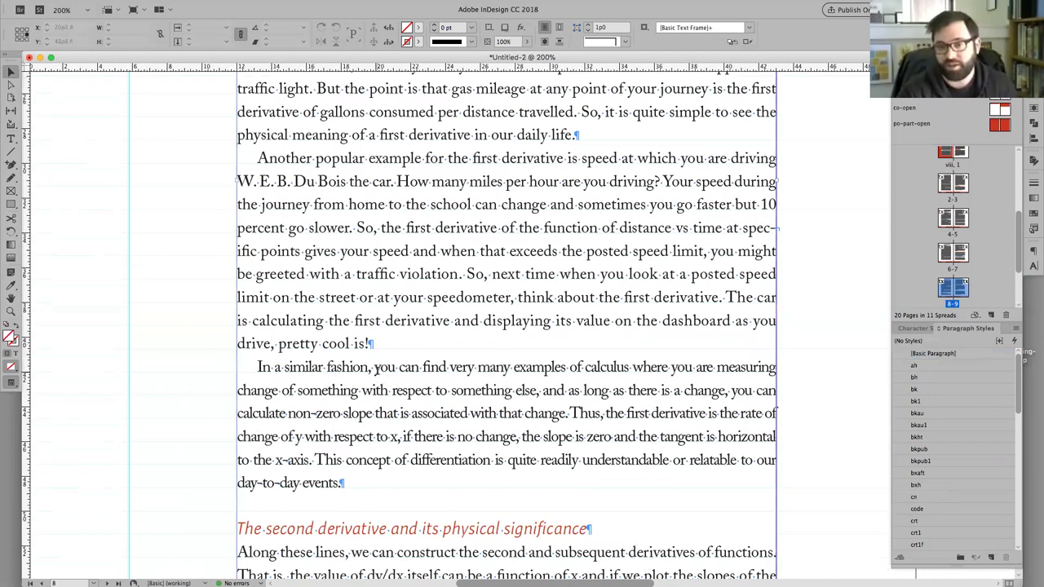
{"action": "left_click", "coordinate": [374, 368]}
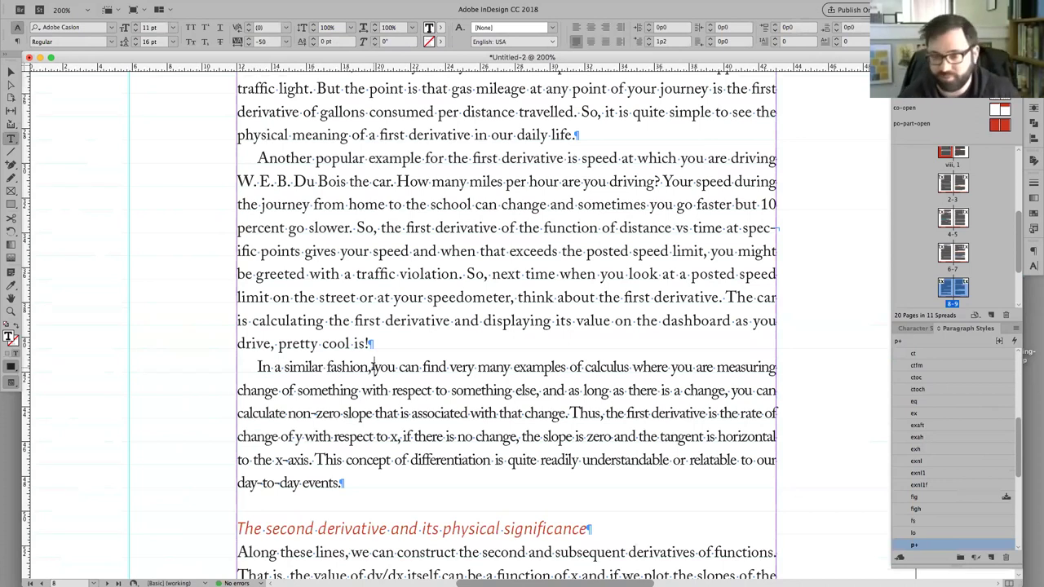
{"action": "triple_click", "coordinate": [398, 296]}
{"action": "left_click", "coordinate": [355, 205]}
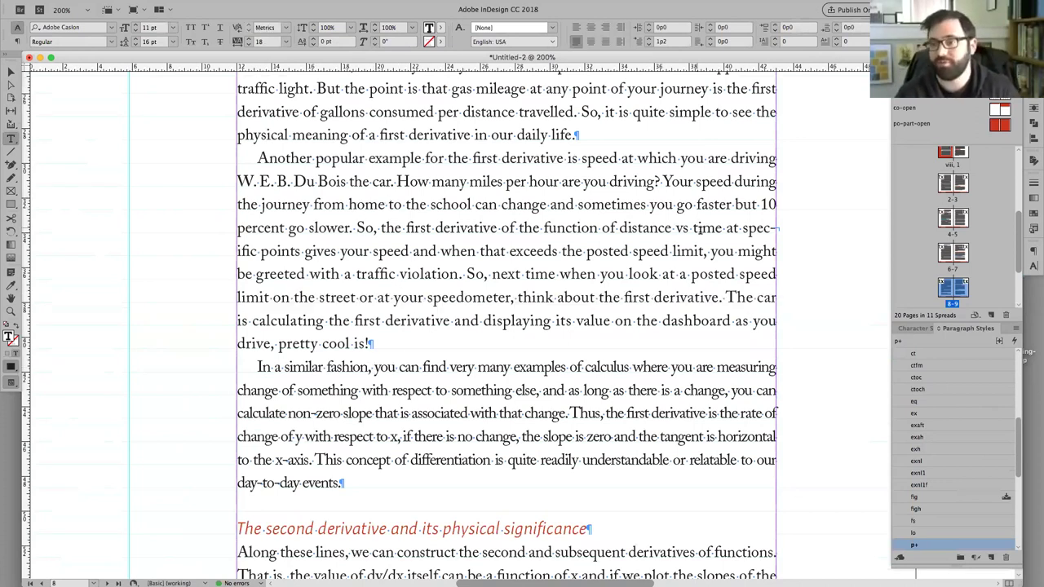
Step: Tighten the three lines from 'W. E. B.' to 'spec-' to -22 tracking
{"action": "double_click", "coordinate": [447, 181]}
{"action": "left_click_drag", "start_coordinate": [447, 181], "coordinate": [324, 216]}
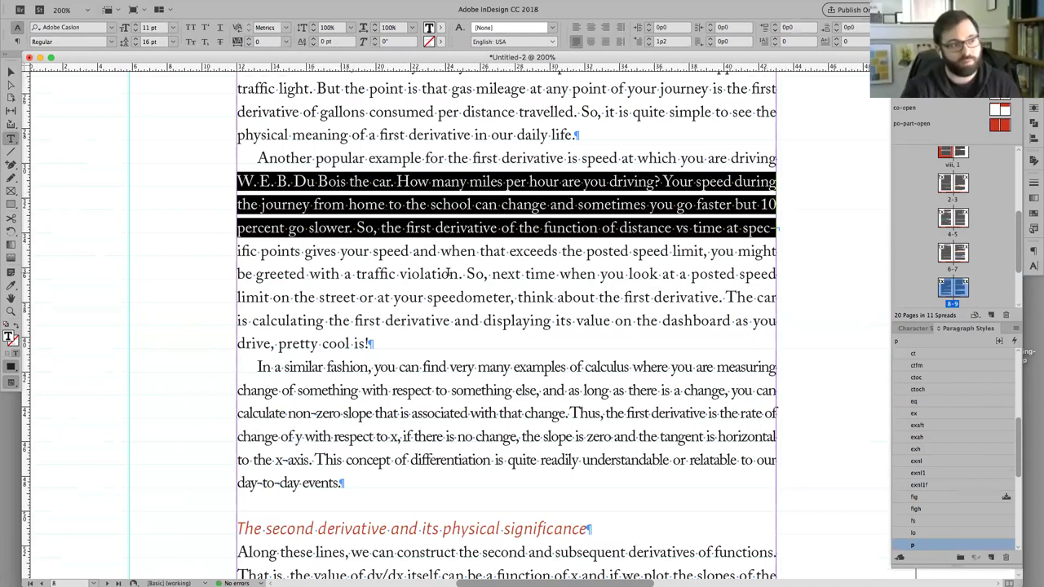
{"action": "left_click", "coordinate": [284, 42]}
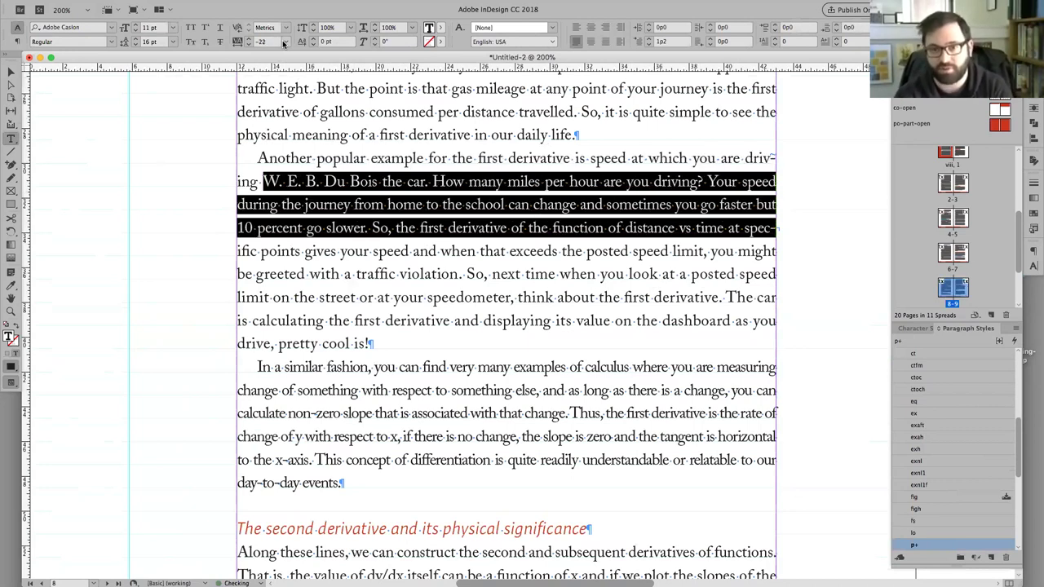
{"action": "left_click", "coordinate": [183, 170]}
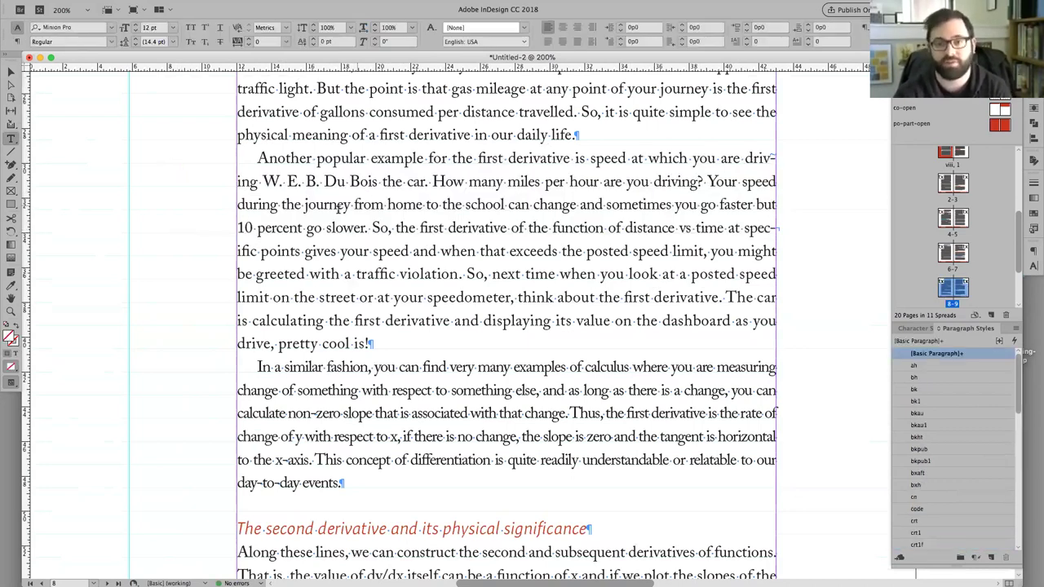
Step: Check how the 'during the journey' and 'traffic violation' lines reflowed
{"action": "left_click_drag", "start_coordinate": [337, 205], "coordinate": [601, 205]}
{"action": "left_click_drag", "start_coordinate": [353, 274], "coordinate": [548, 274]}
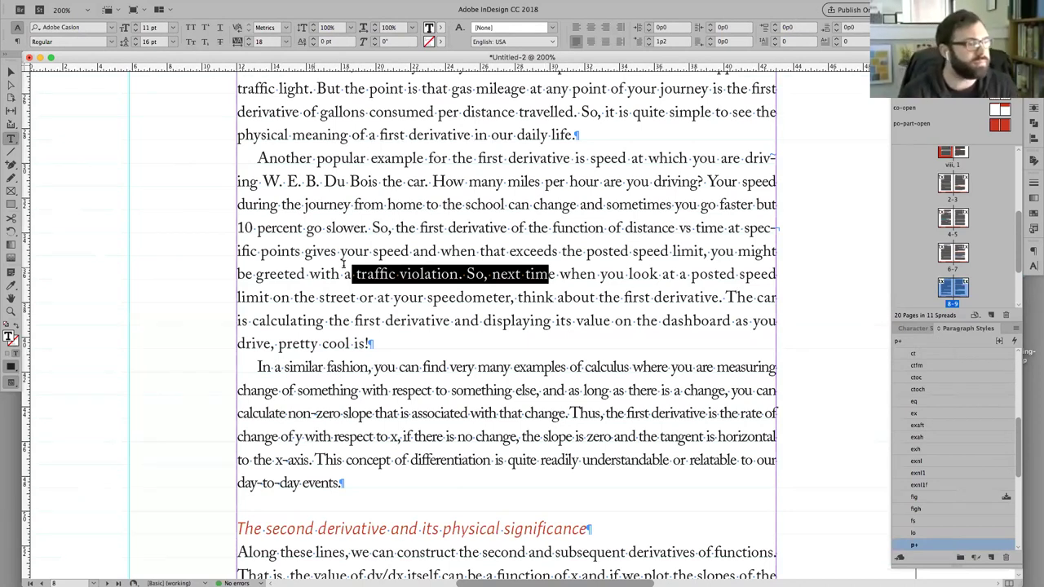
{"action": "left_click", "coordinate": [564, 228]}
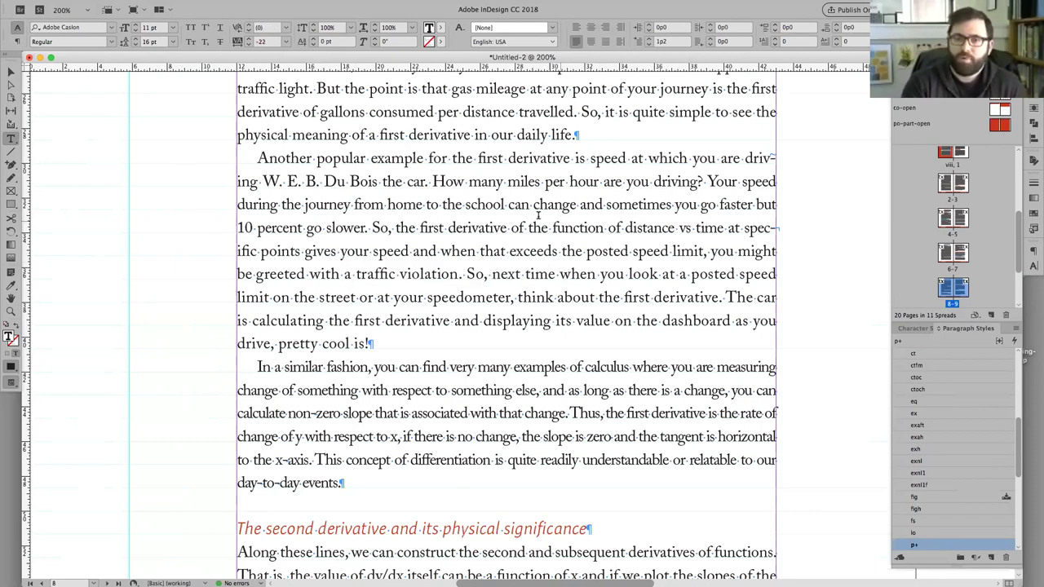
{"action": "triple_click", "coordinate": [531, 206]}
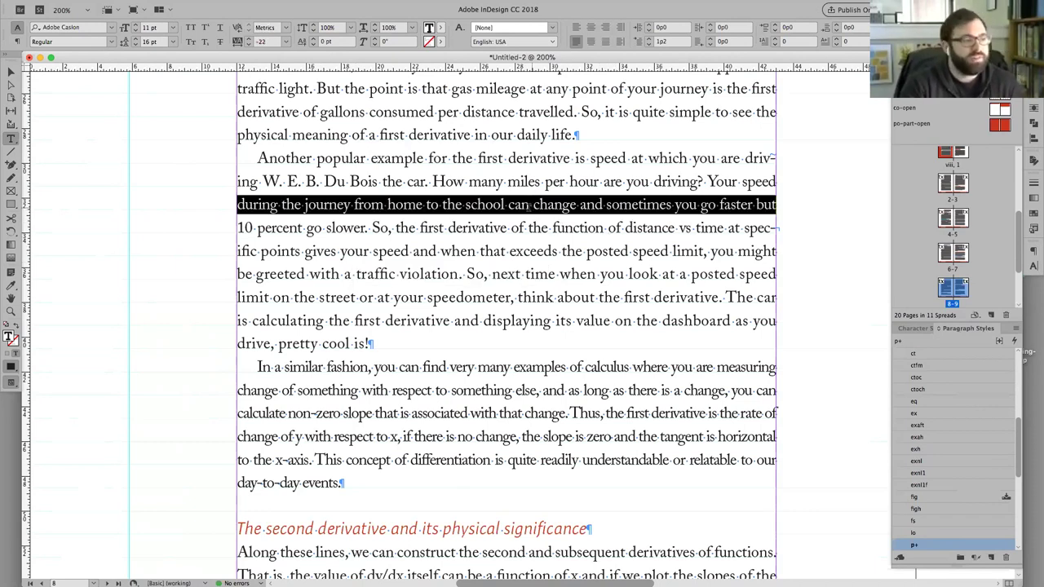
{"action": "double_click", "coordinate": [357, 180]}
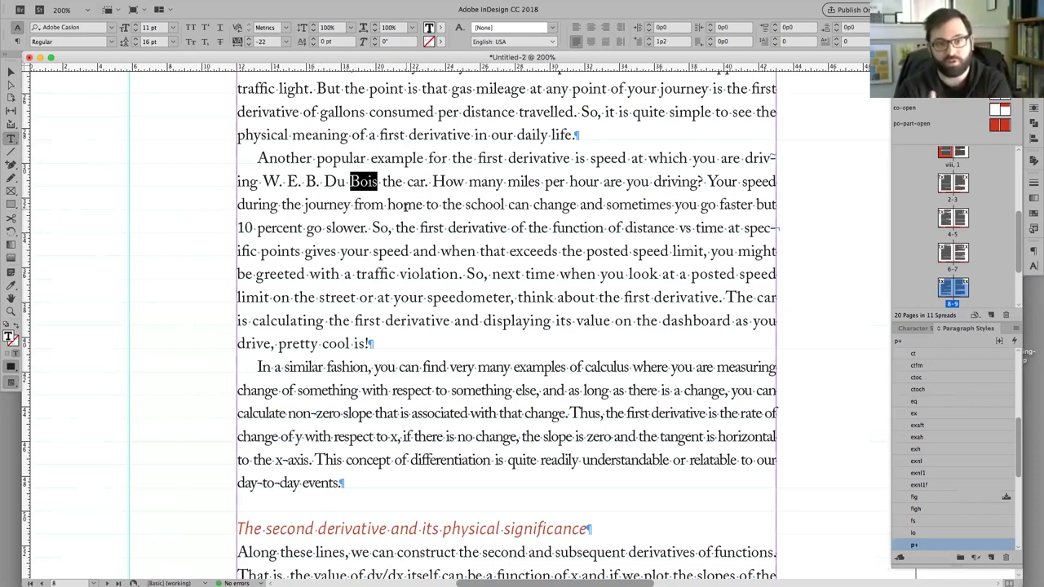
{"action": "left_click", "coordinate": [193, 195]}
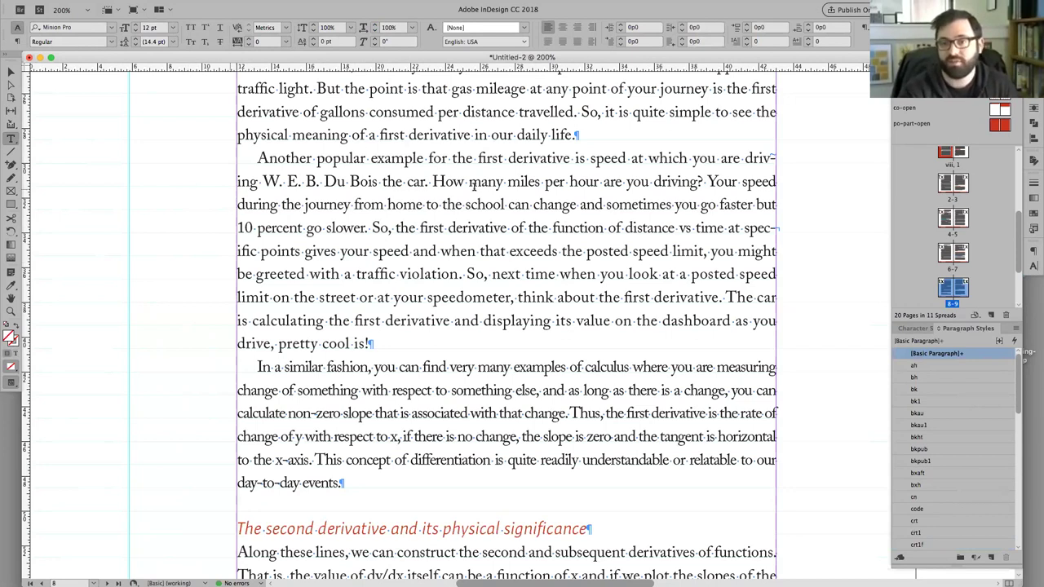
Step: Ease the 'W. E. B.' to 'spec-' lines' tracking from -22 through -14 to -2
{"action": "triple_click", "coordinate": [608, 206]}
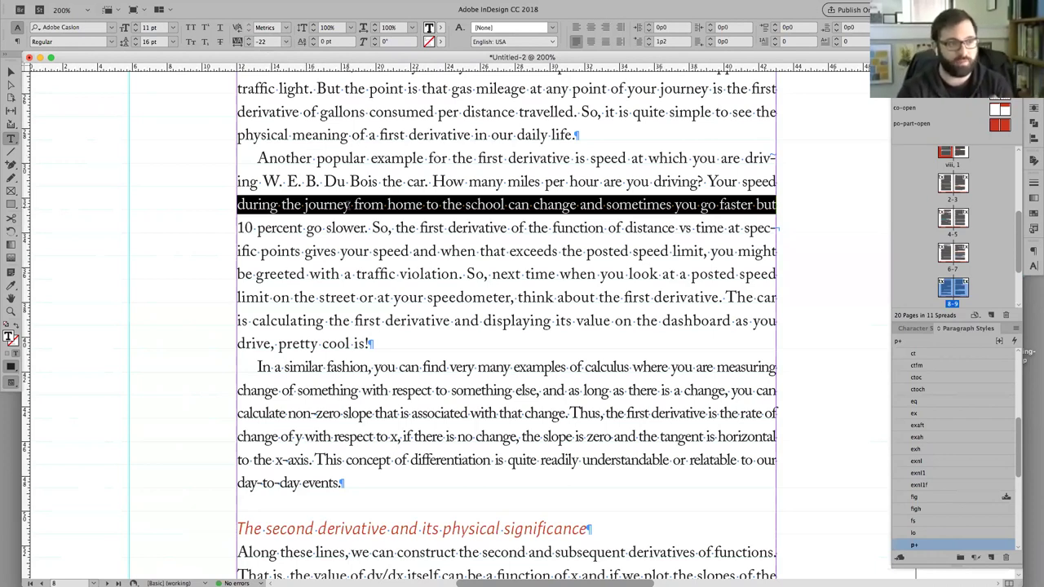
{"action": "key", "text": "super+z"}
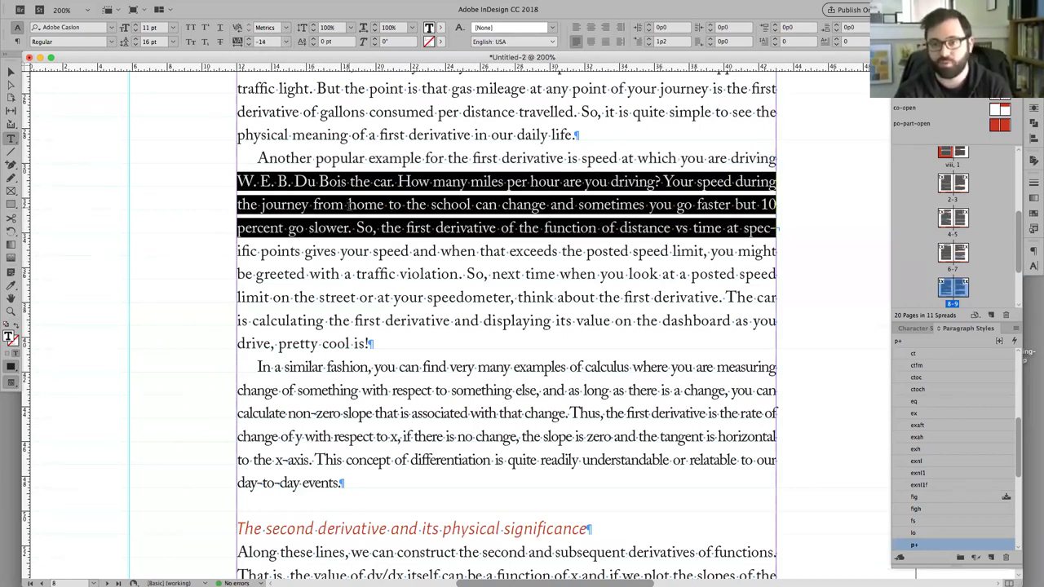
{"action": "key", "text": "super+z"}
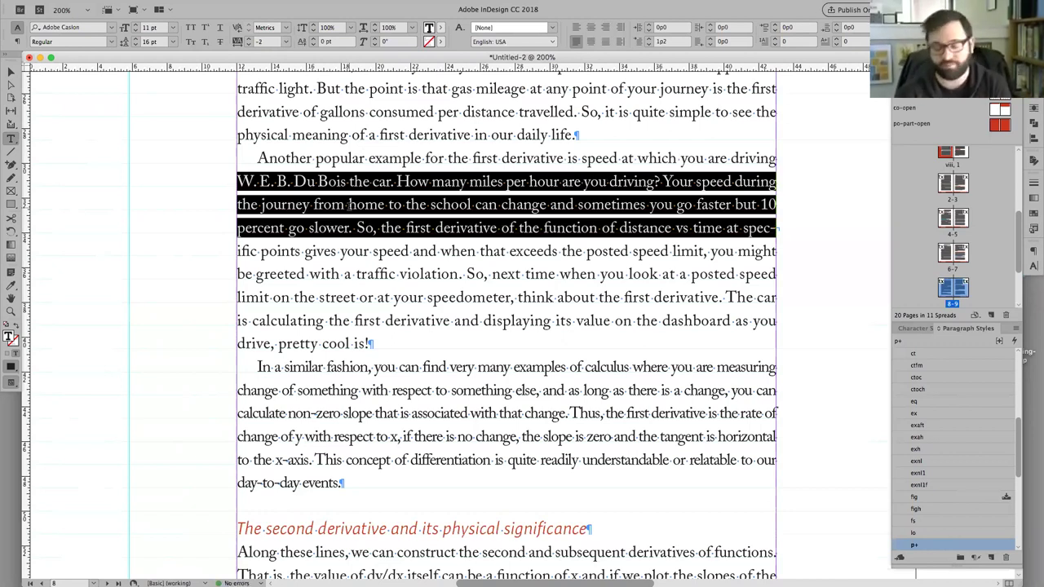
{"action": "left_click", "coordinate": [424, 229]}
Step: Zoom out to 150% and delete the forced line break before 'travelled constant'
{"action": "key", "text": "Escape"}
{"action": "key", "text": "w"}
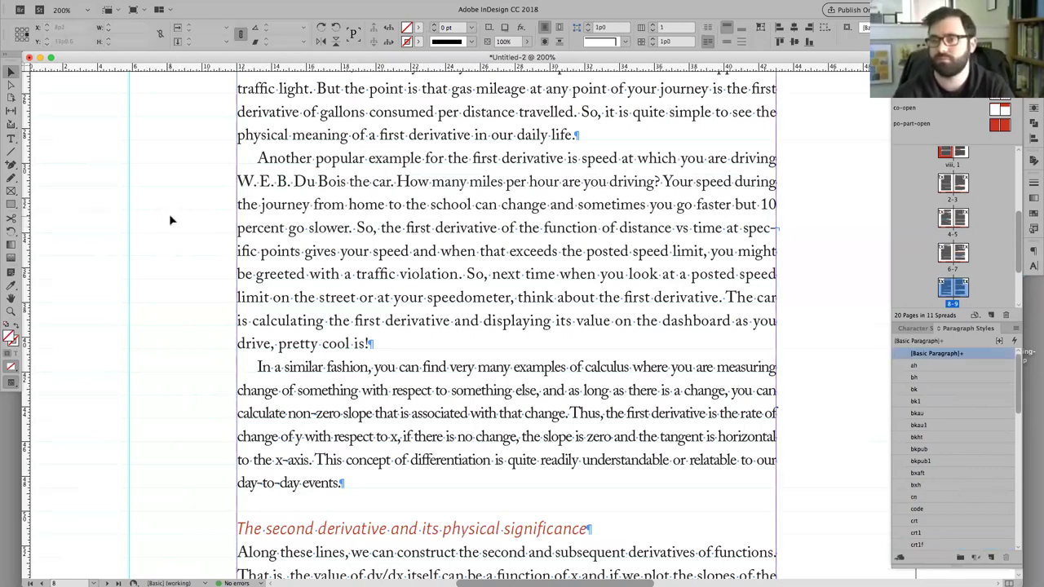
{"action": "key", "text": "super+minus"}
{"action": "key", "text": "w"}
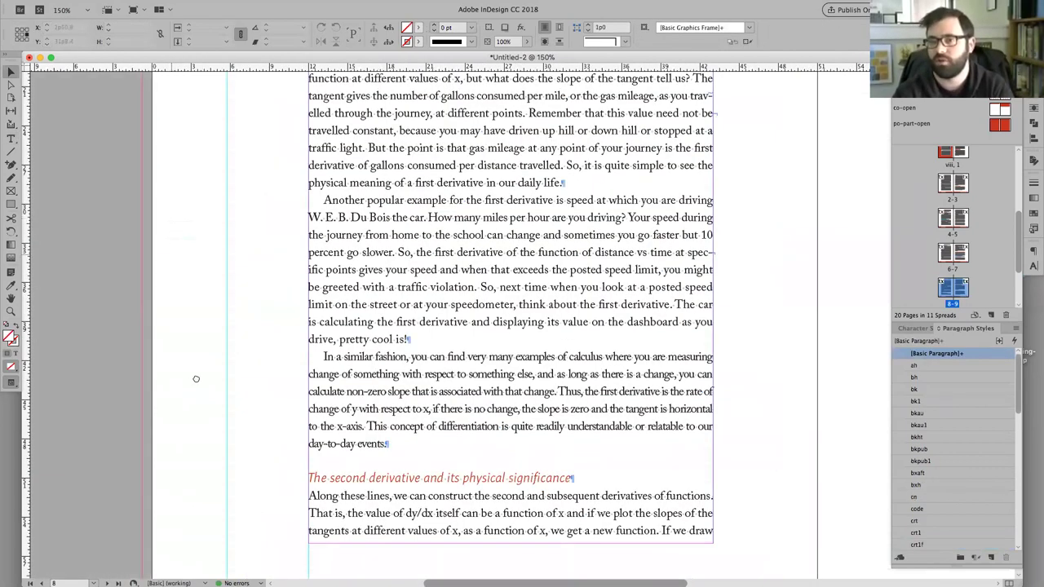
{"action": "scroll", "coordinate": [532, 263], "scroll_direction": "up", "scroll_amount": 3}
{"action": "double_click", "coordinate": [312, 288]}
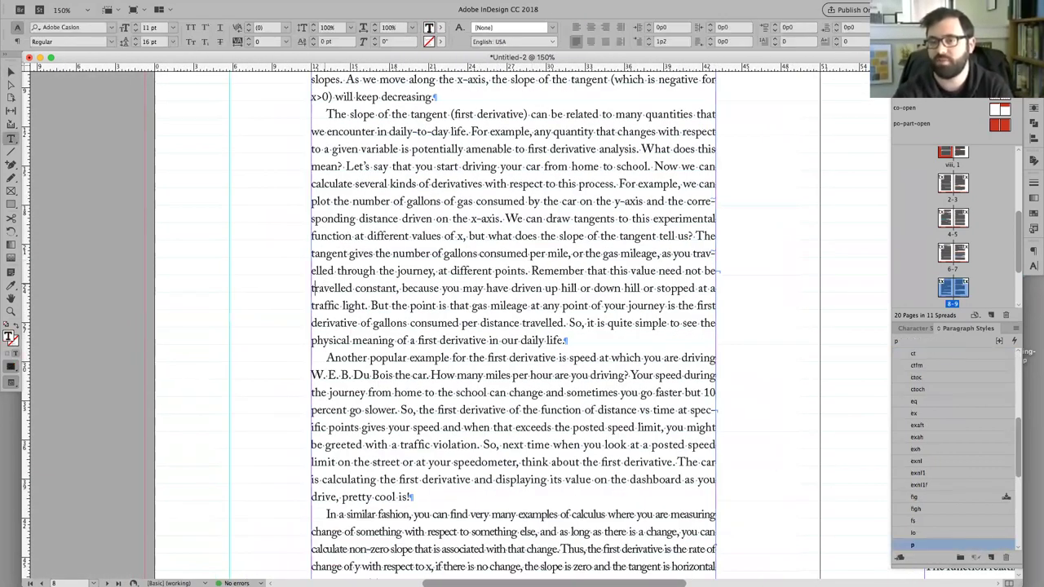
{"action": "key", "text": "BackSpace"}
{"action": "key", "text": "Escape"}
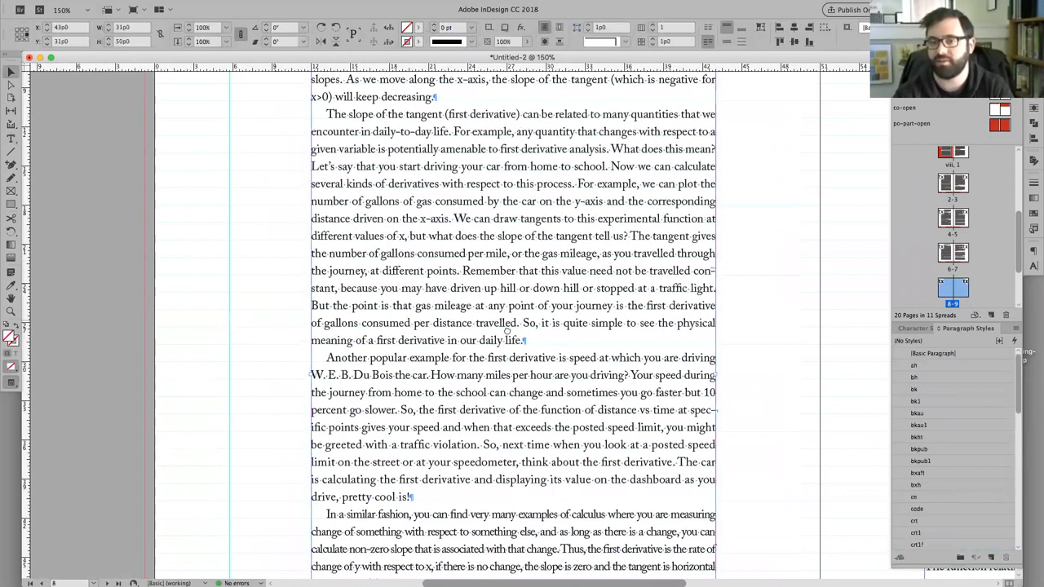
Step: Clear All Overrides on the three paragraphs ending at 'day-to-day events.'
{"action": "scroll", "coordinate": [475, 196], "scroll_direction": "down", "scroll_amount": 2}
{"action": "double_click", "coordinate": [476, 196]}
{"action": "double_click", "coordinate": [457, 167]}
{"action": "left_click", "coordinate": [457, 167]}
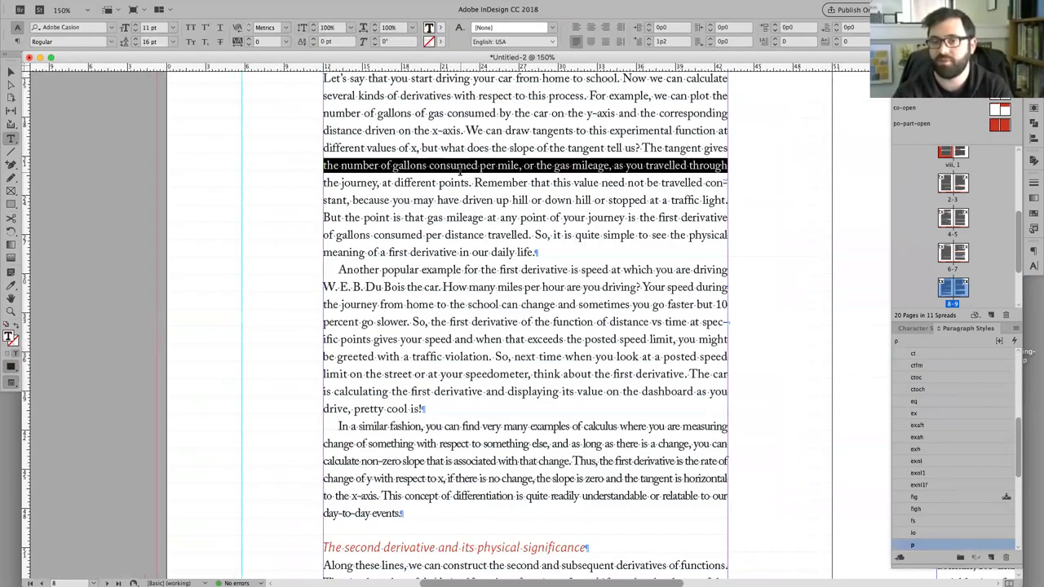
{"action": "left_click_drag", "start_coordinate": [456, 168], "coordinate": [478, 458]}
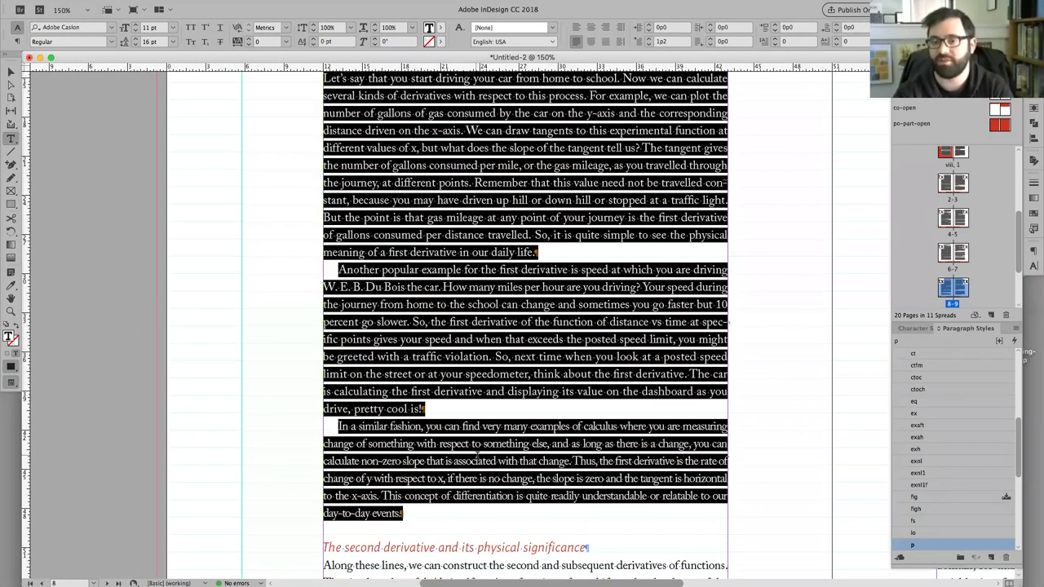
{"action": "right_click", "coordinate": [466, 168]}
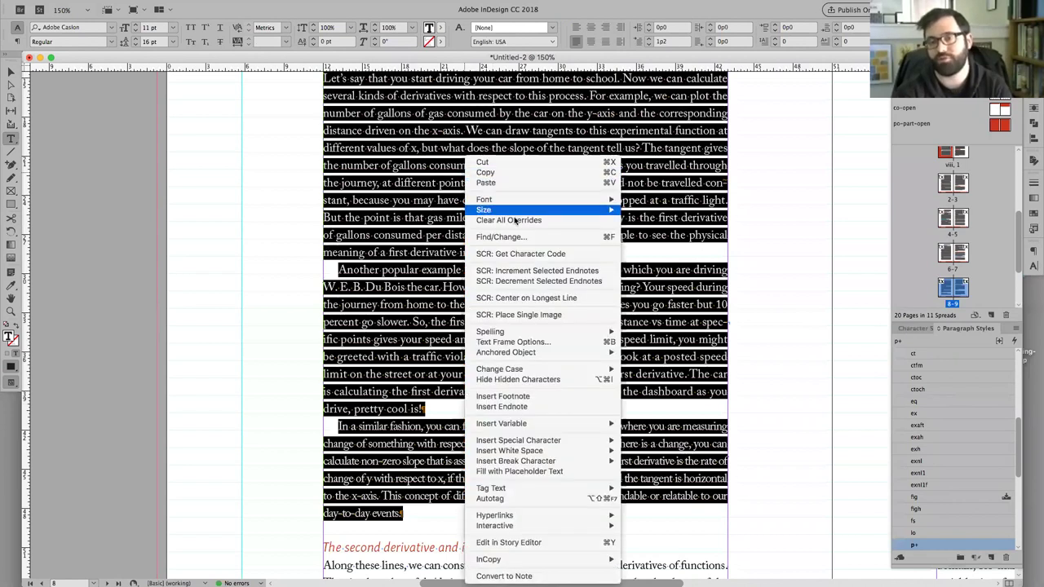
{"action": "left_click", "coordinate": [569, 222]}
{"action": "left_click", "coordinate": [435, 424]}
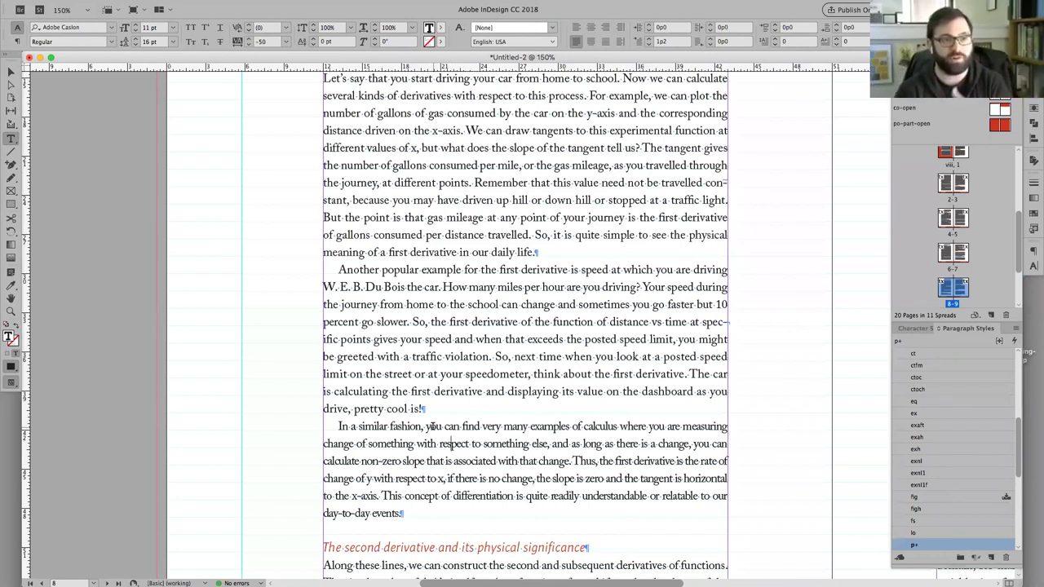
Step: Clear All Overrides on the 'In a similar fashion' paragraph as well
{"action": "left_click", "coordinate": [569, 428]}
{"action": "triple_click", "coordinate": [683, 462]}
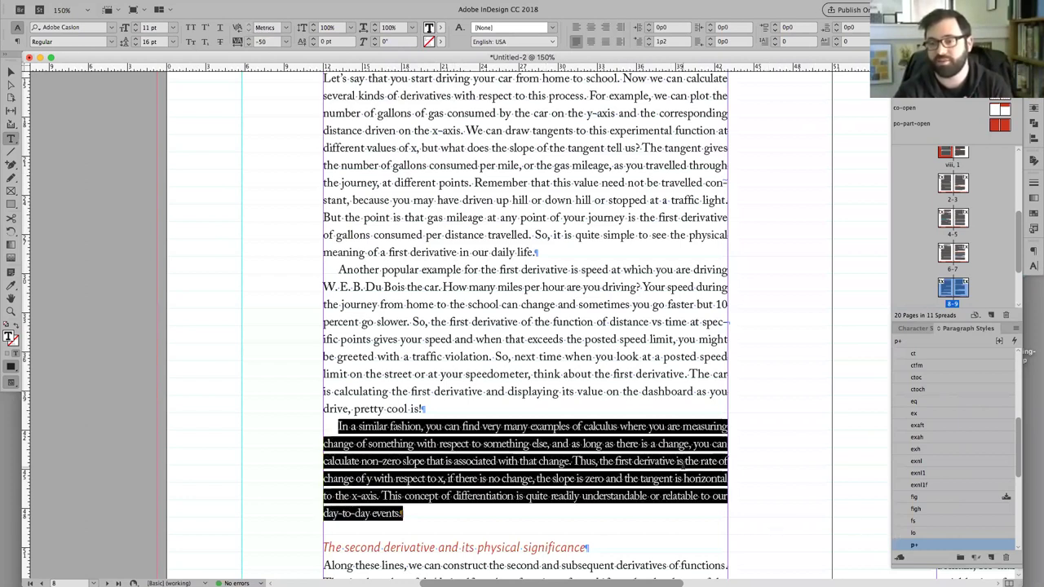
{"action": "right_click", "coordinate": [642, 451]}
{"action": "left_click", "coordinate": [674, 202]}
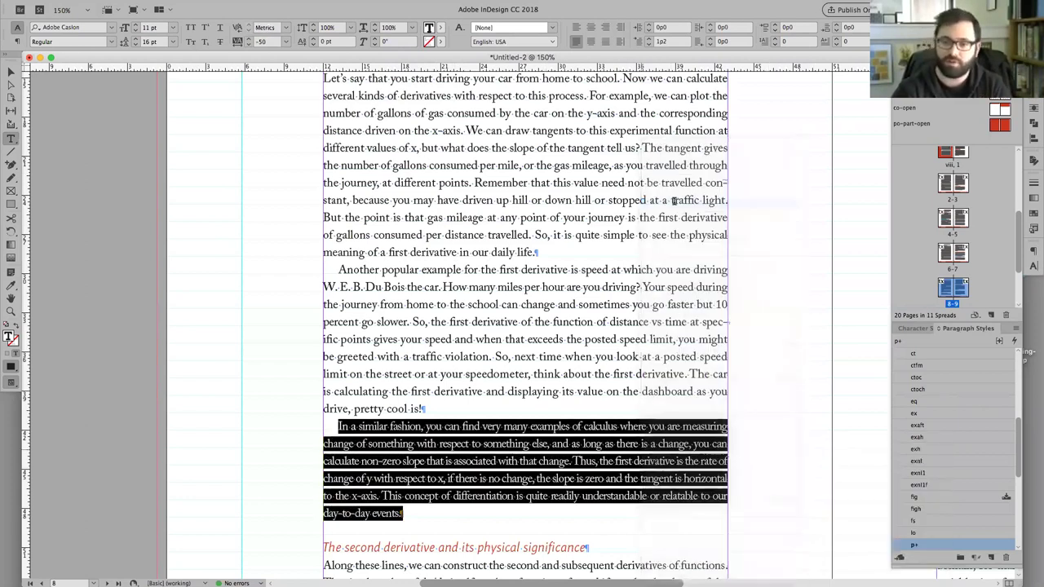
{"action": "left_click", "coordinate": [783, 387]}
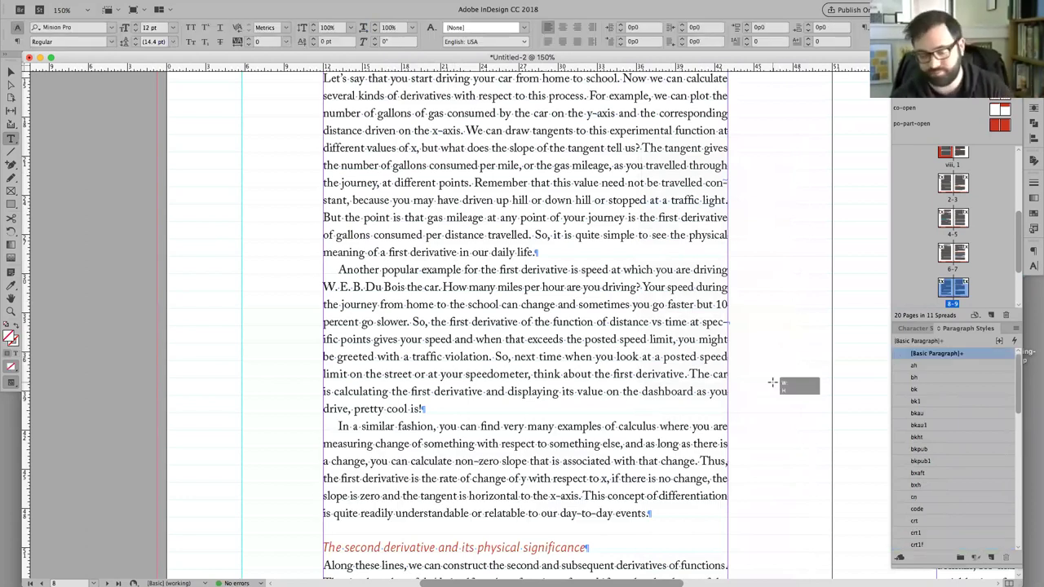
Step: Jump to the 'Physical Chemistry 1 (Thermodynamics)' title page and switch from Preview to Normal view
{"action": "key", "text": "w"}
{"action": "key", "text": "super+minus"}
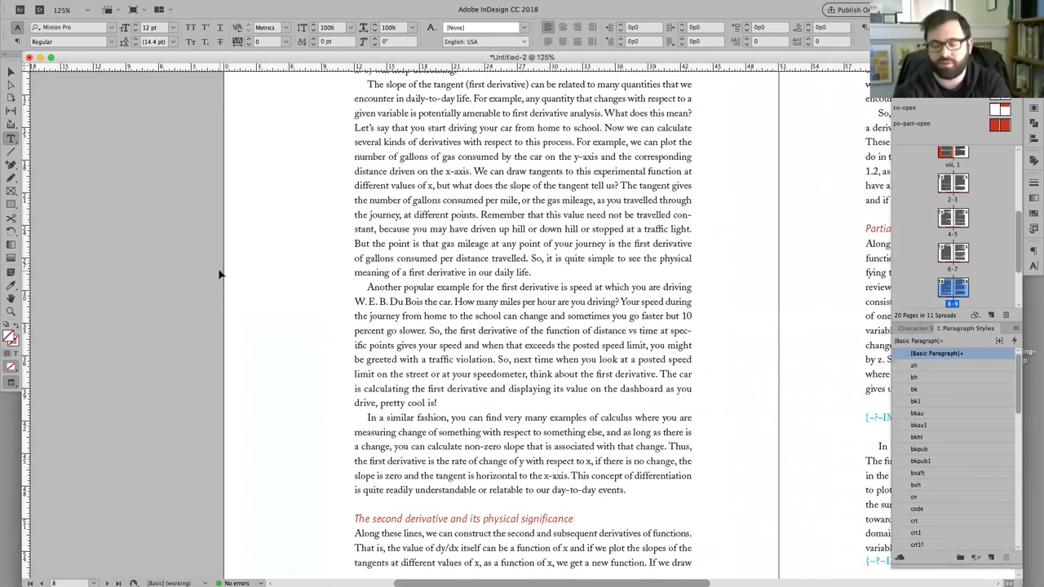
{"action": "key", "text": "super+0"}
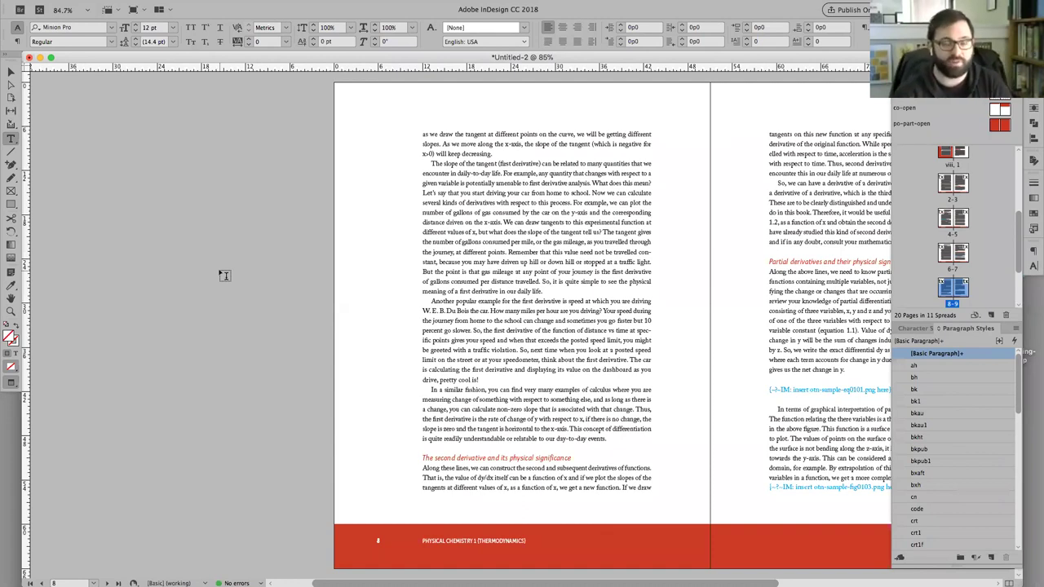
{"action": "left_click", "coordinate": [258, 289]}
{"action": "key", "text": "super+shift+Page_Up"}
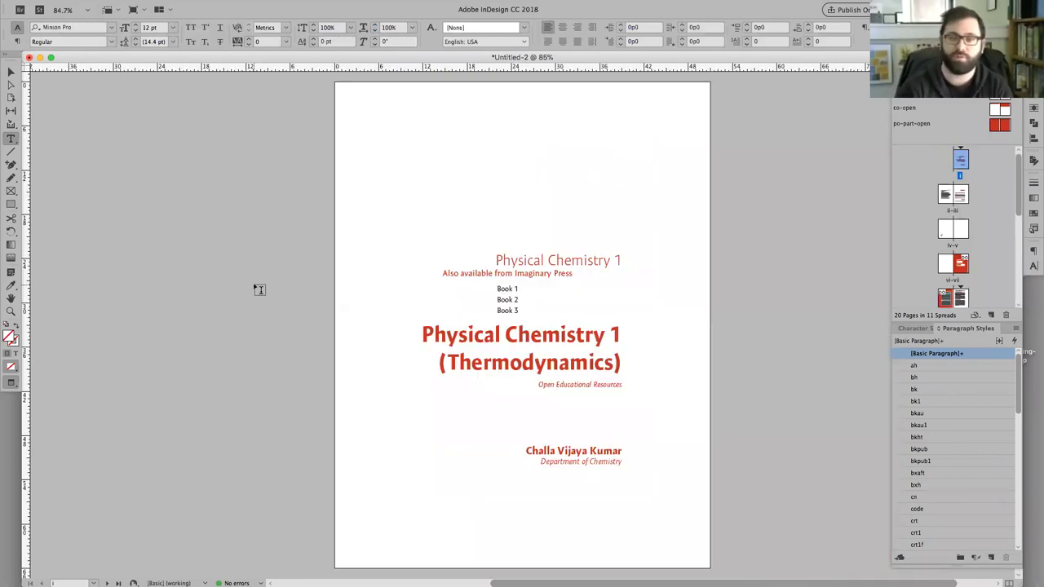
{"action": "key", "text": "w"}
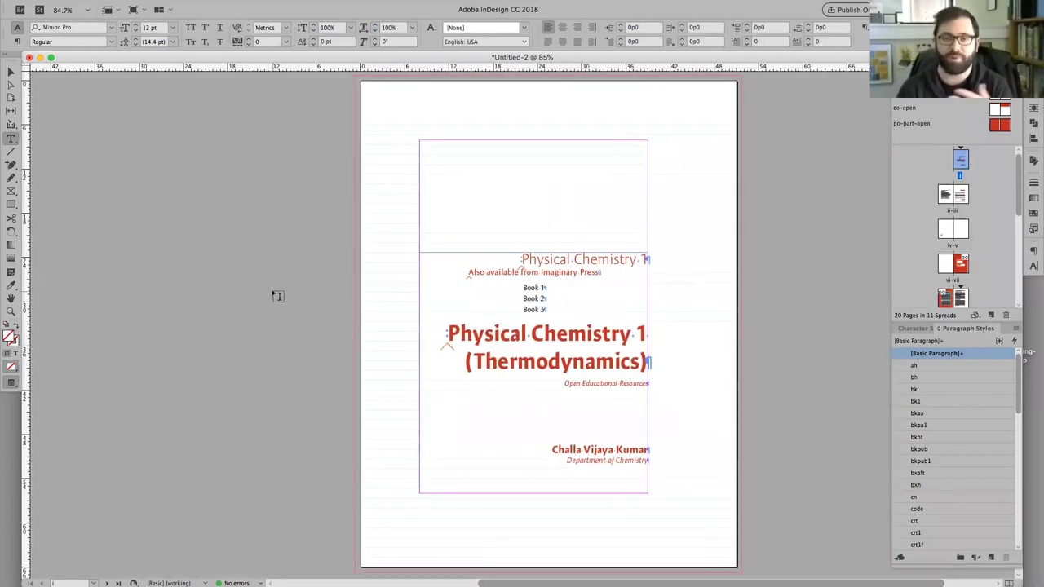
Step: Bring up the Scribe Tools menu's Typesetting Adjustments list, showing Apply Breaking Rules
{"action": "mouse_move", "coordinate": [300, 5]}
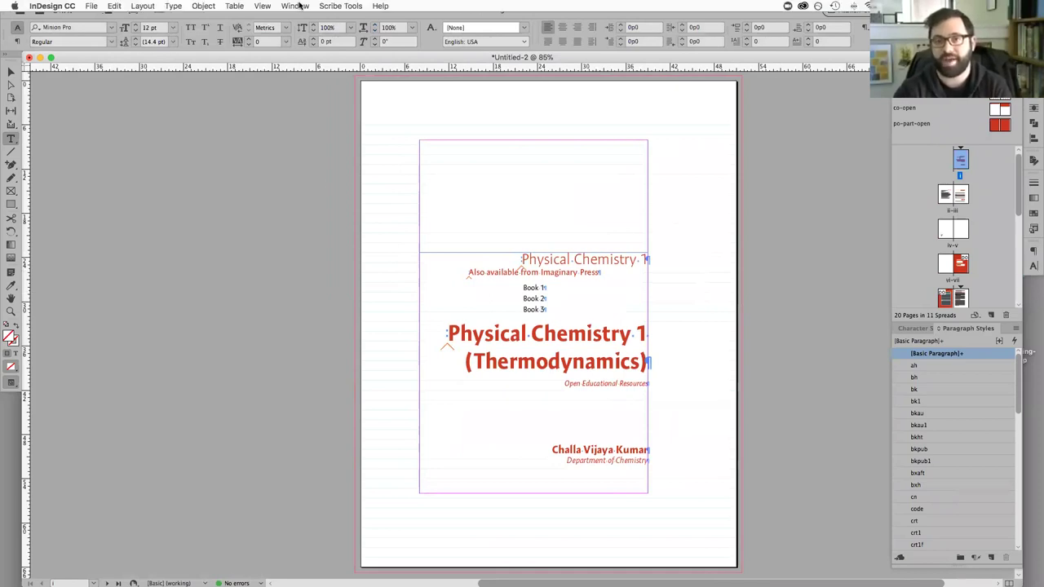
{"action": "left_click", "coordinate": [332, 5]}
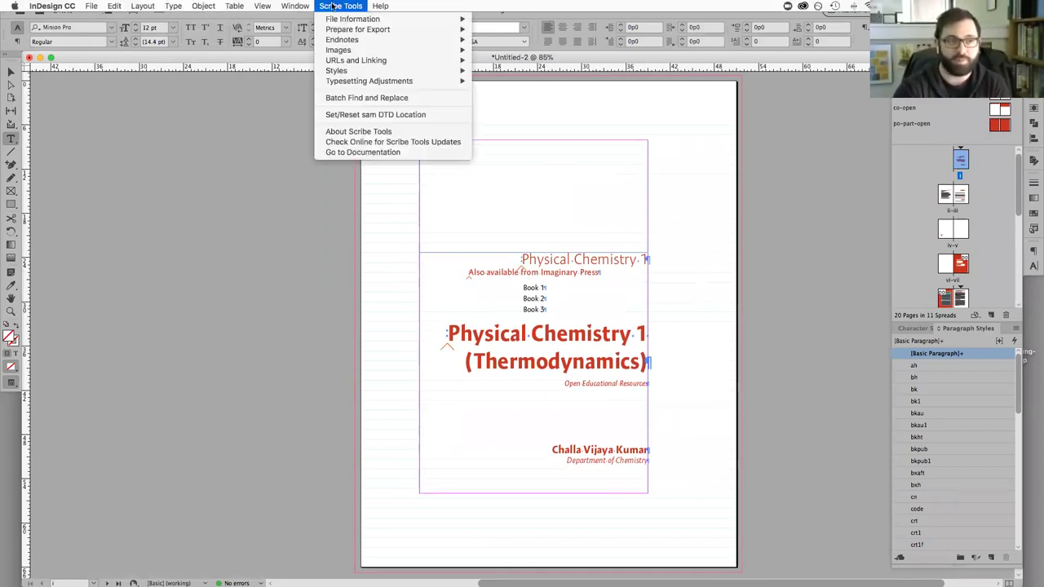
{"action": "left_click", "coordinate": [273, 204]}
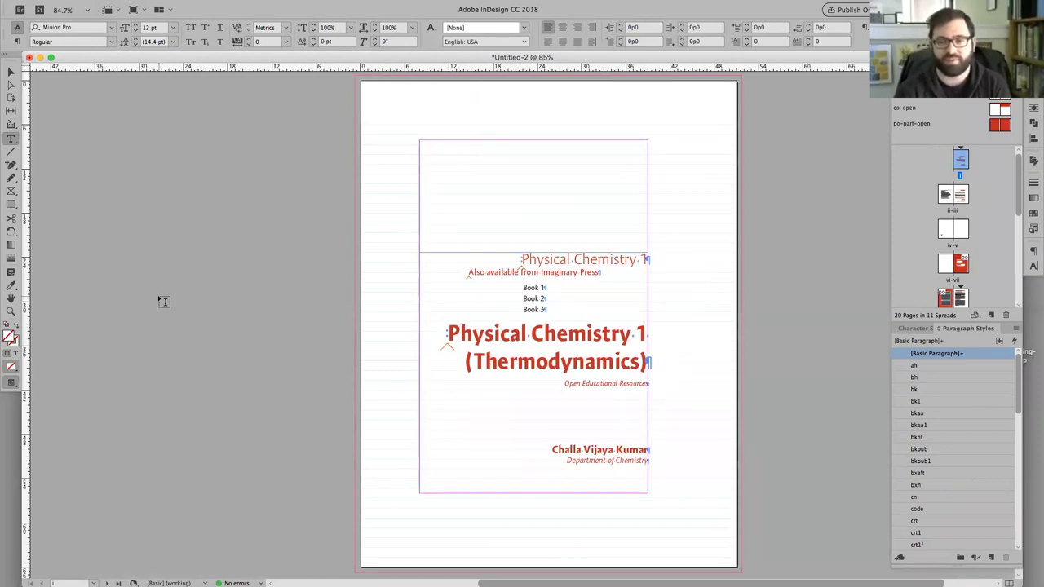
{"action": "key", "text": "super+Tab"}
{"action": "key", "text": "super+Tab"}
{"action": "key", "text": "super+Tab"}
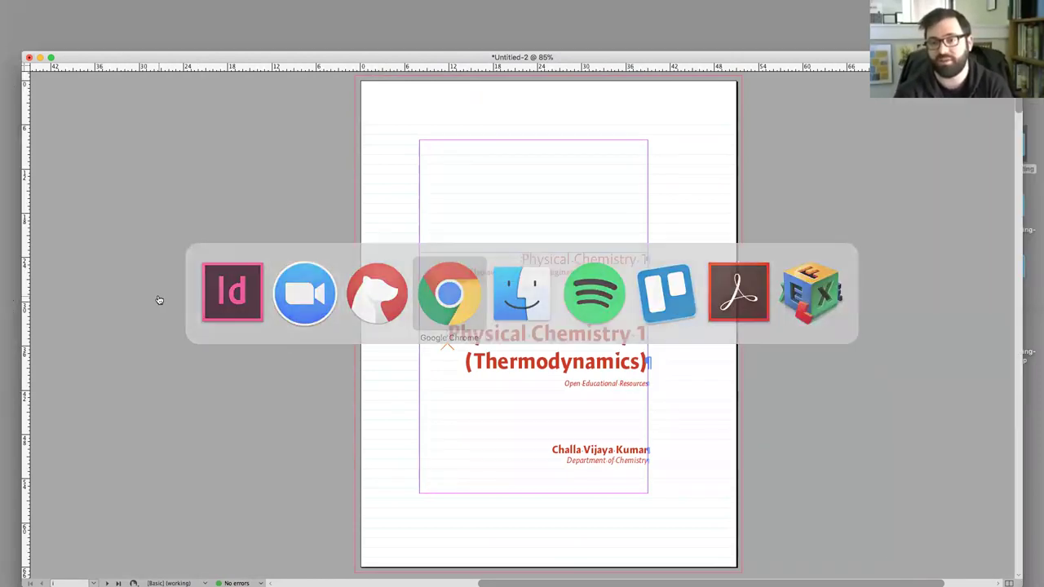
{"action": "key", "text": "Escape"}
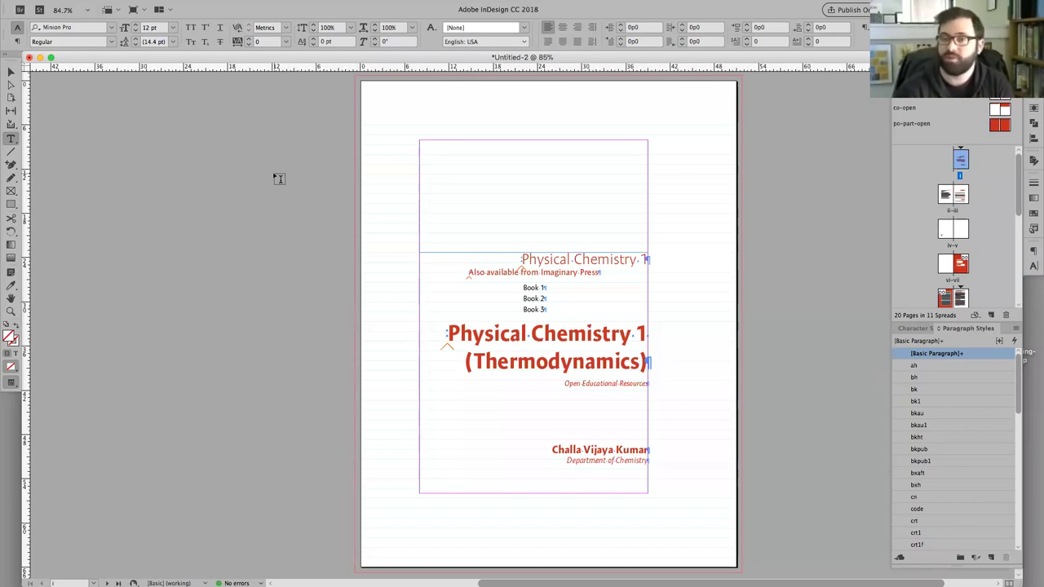
{"action": "left_click", "coordinate": [339, 5]}
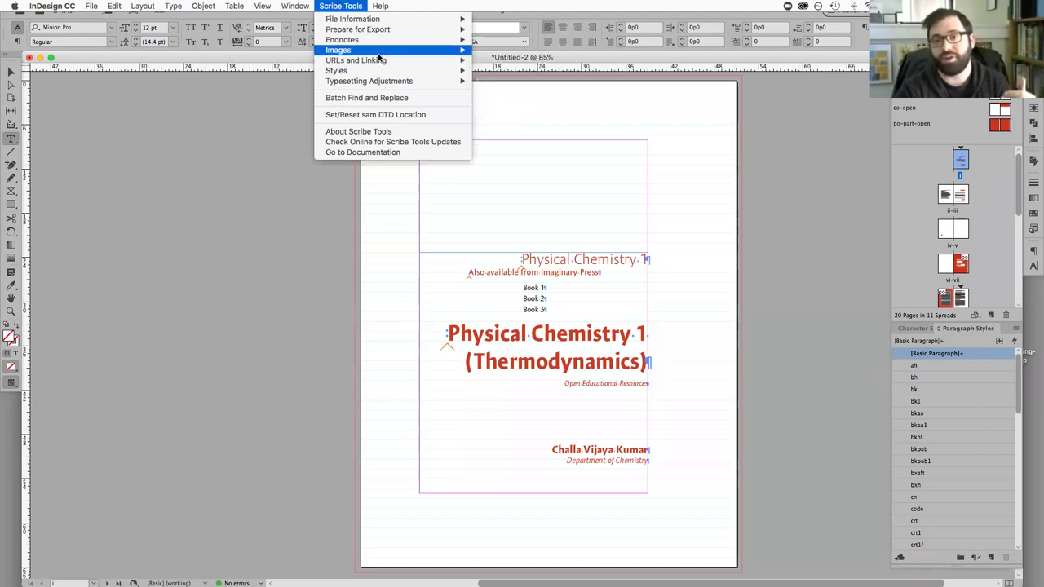
{"action": "mouse_move", "coordinate": [374, 81]}
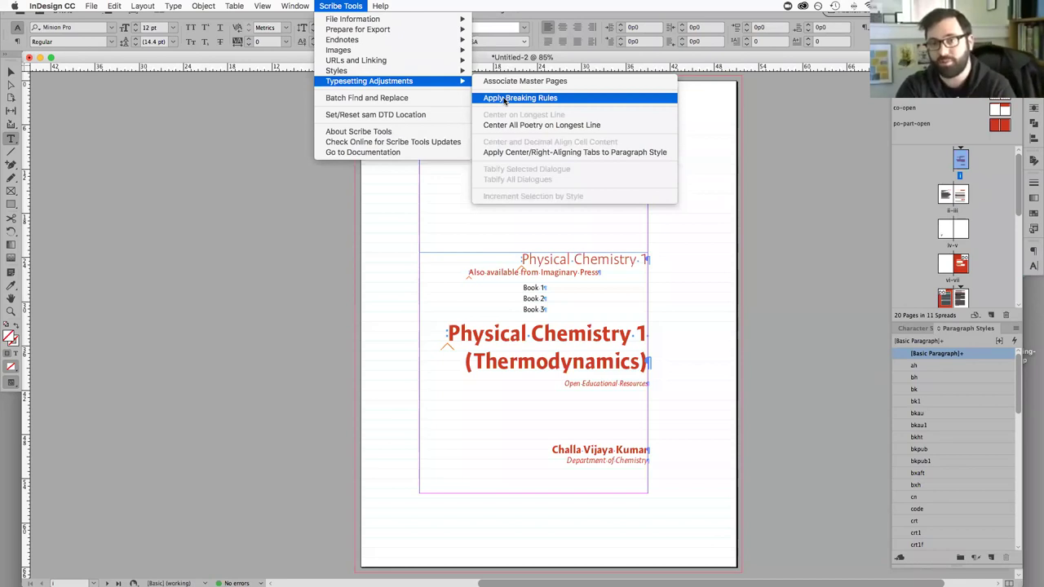
Step: Run Apply Breaking Rules with every rule except index page ranges checked, then close the report
{"action": "left_click", "coordinate": [572, 98]}
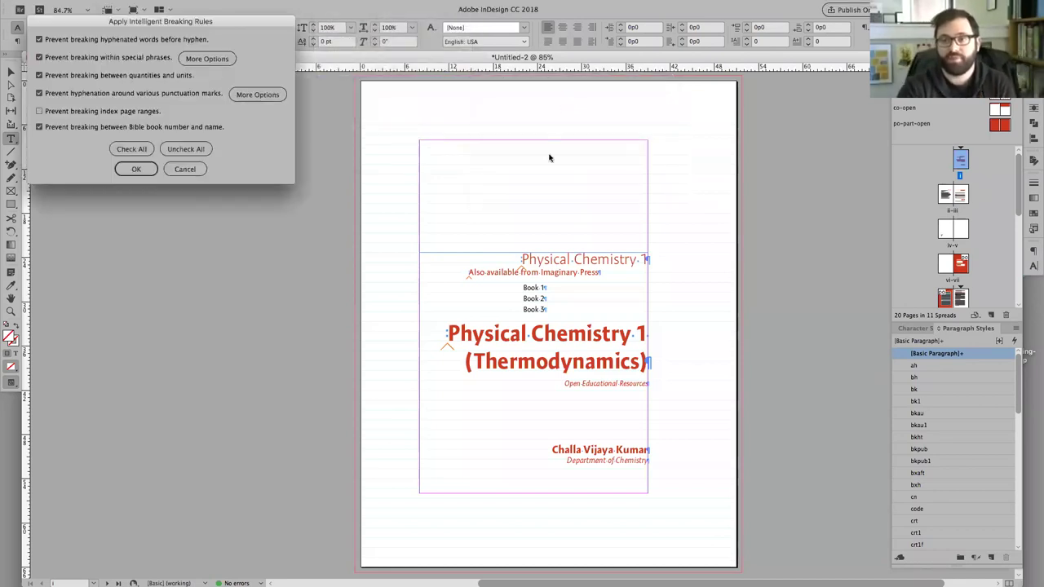
{"action": "left_click_drag", "start_coordinate": [157, 20], "coordinate": [406, 140]}
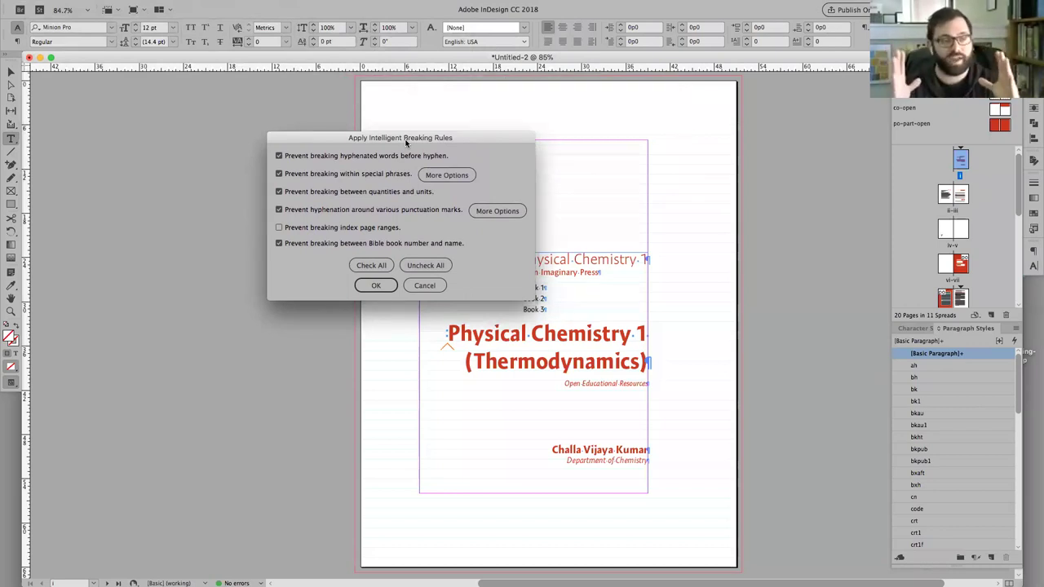
{"action": "left_click", "coordinate": [448, 176]}
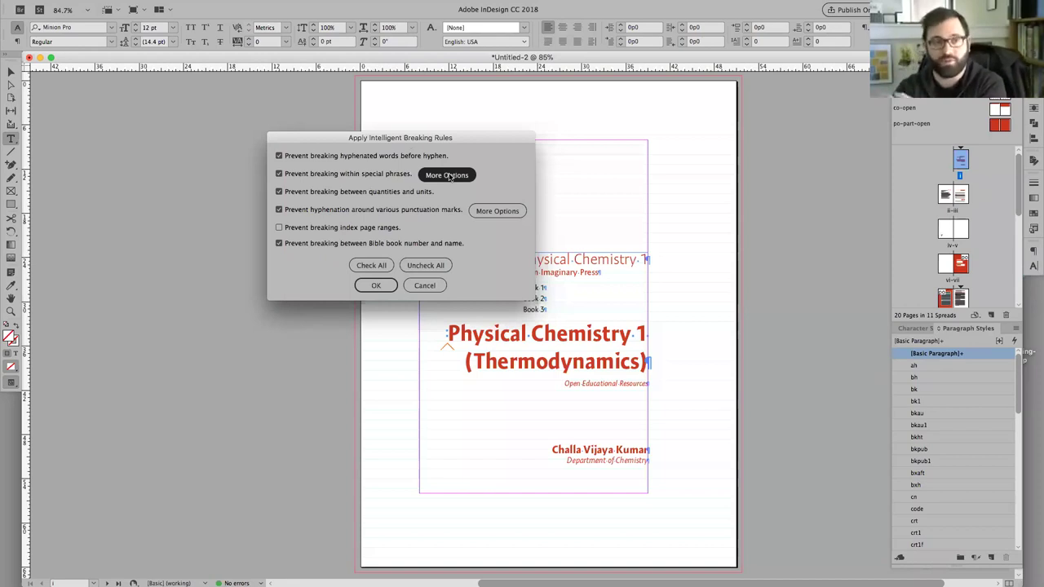
{"action": "left_click", "coordinate": [376, 285]}
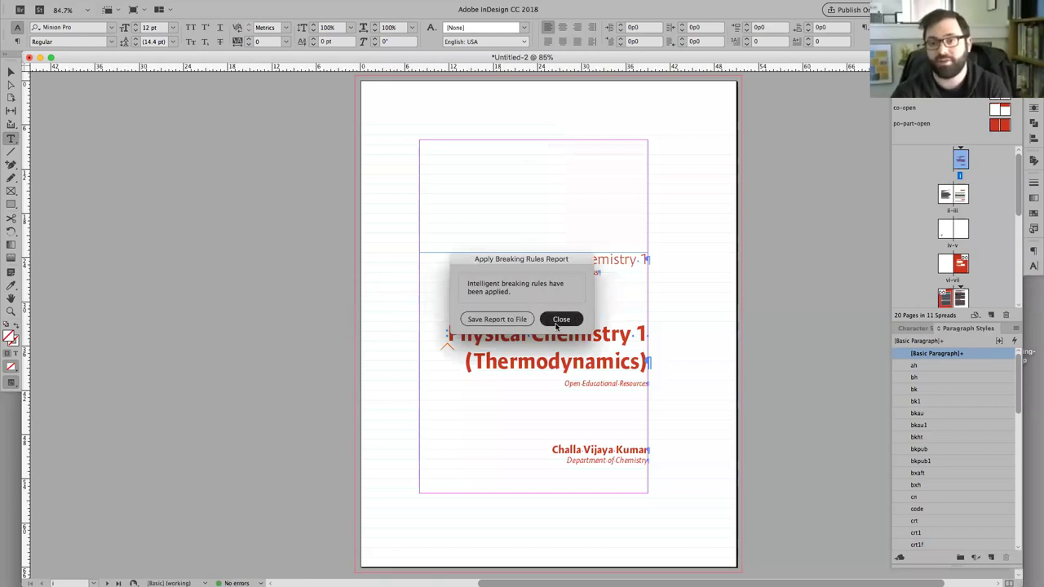
{"action": "left_click", "coordinate": [561, 319]}
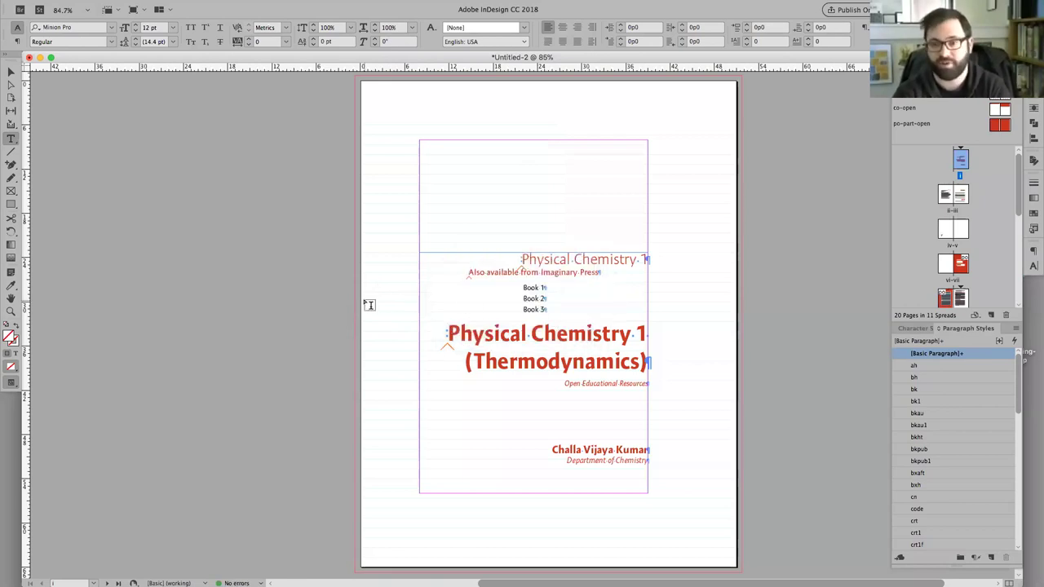
{"action": "key", "text": "super+f"}
{"action": "type", "text": "10"}
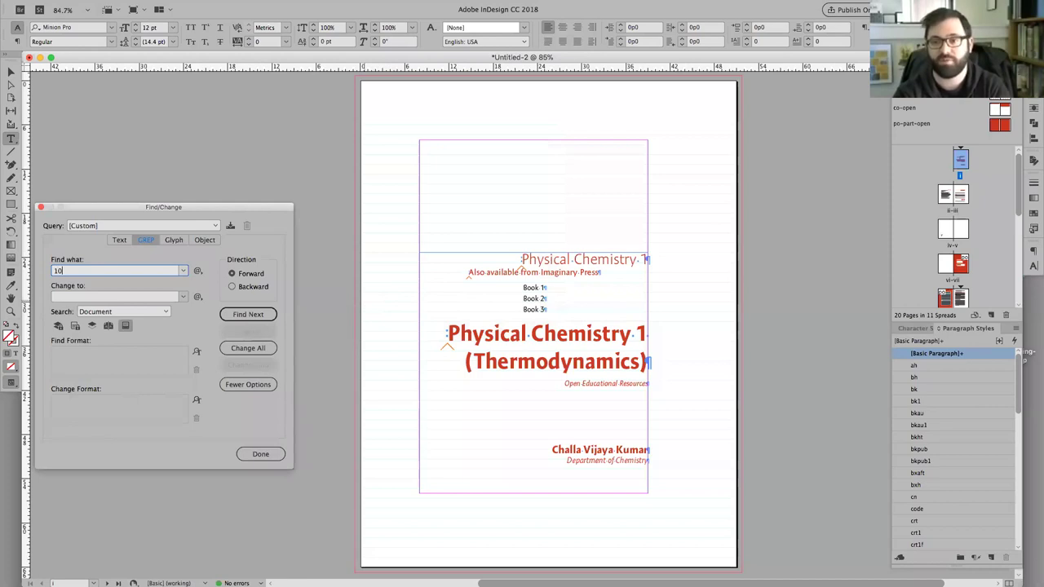
{"action": "key", "text": "Return"}
{"action": "key", "text": "Return"}
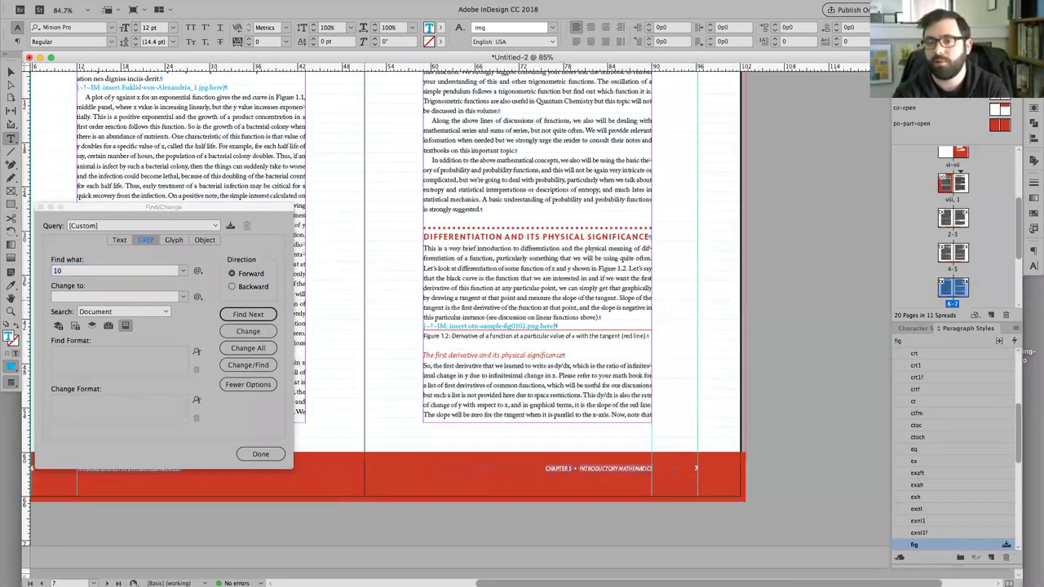
{"action": "key", "text": "Return"}
{"action": "key", "text": "Escape"}
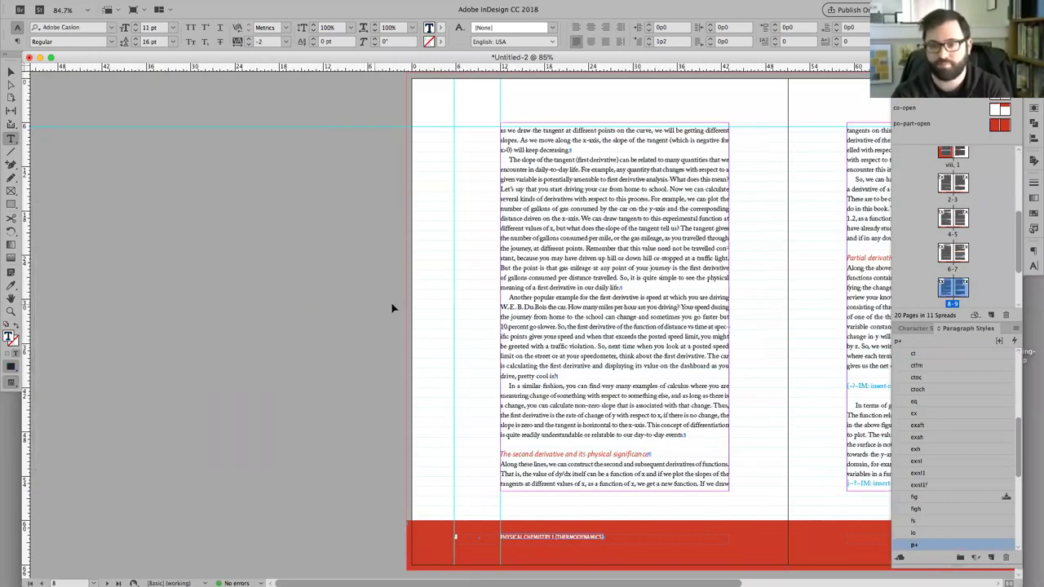
{"action": "key", "text": "Escape"}
{"action": "key", "text": "z"}
{"action": "left_click_drag", "start_coordinate": [464, 285], "coordinate": [510, 294]}
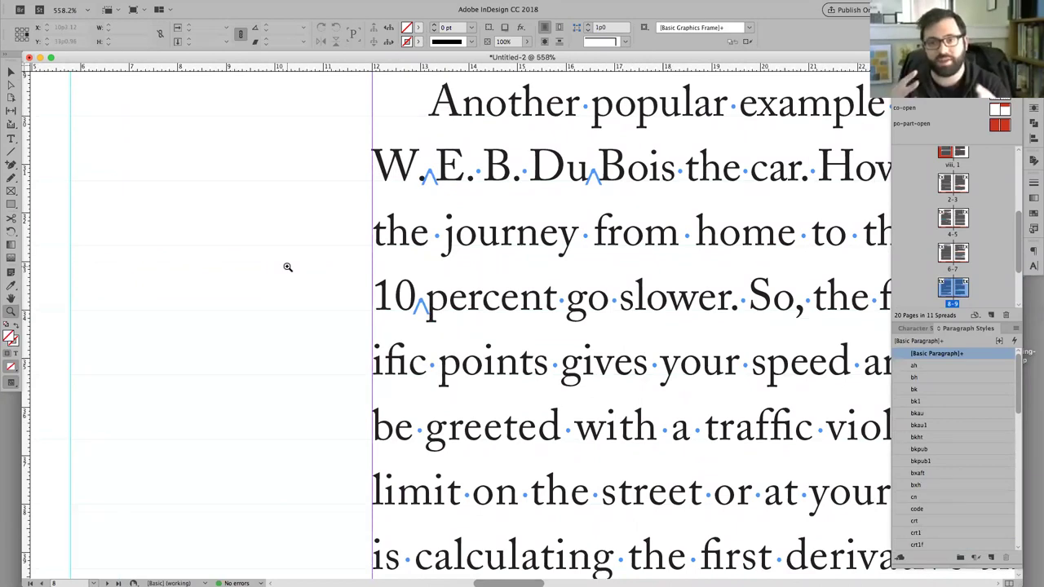
{"action": "key", "text": "t"}
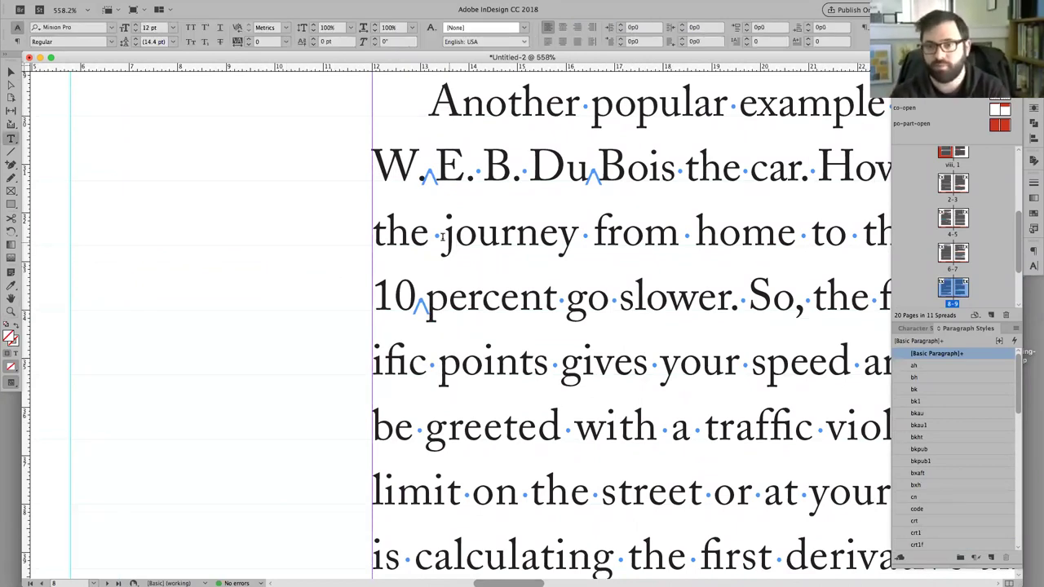
{"action": "mouse_move", "coordinate": [303, 5]}
{"action": "left_click", "coordinate": [262, 6]}
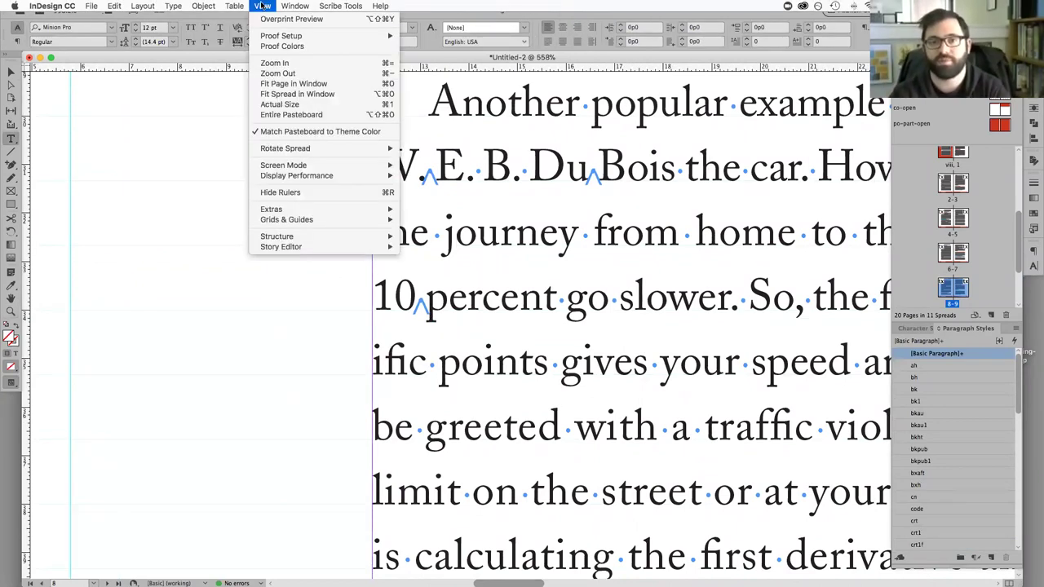
{"action": "mouse_move", "coordinate": [173, 6]}
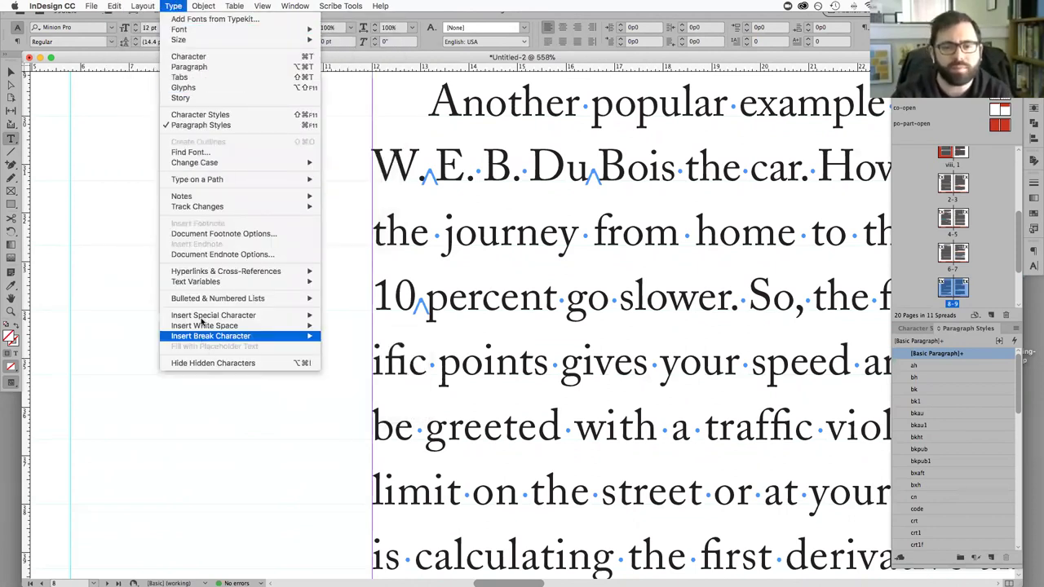
{"action": "mouse_move", "coordinate": [195, 281]}
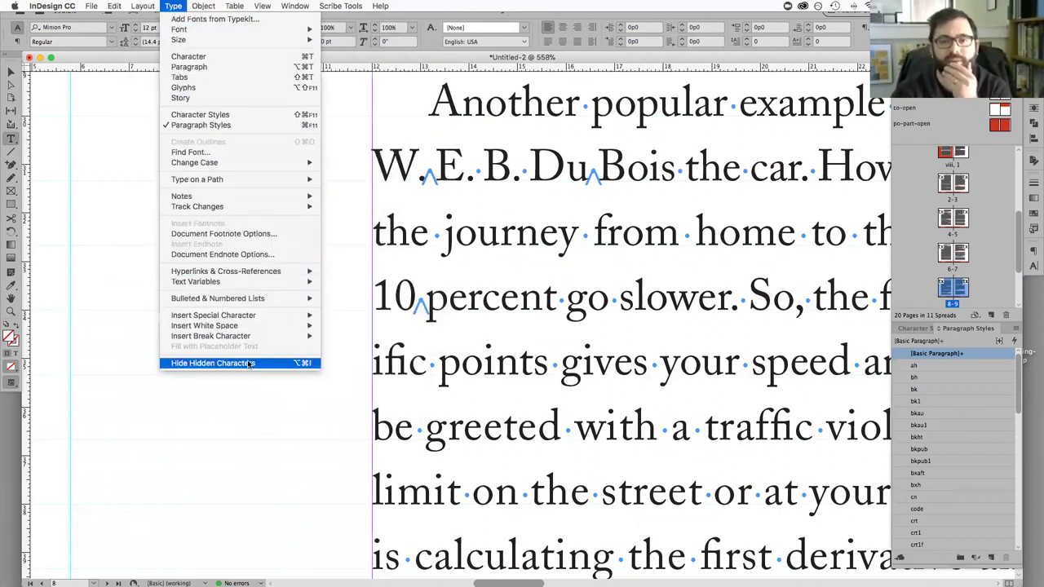
{"action": "left_click", "coordinate": [454, 367]}
{"action": "double_click", "coordinate": [453, 367]}
{"action": "left_click_drag", "start_coordinate": [453, 367], "coordinate": [431, 365]}
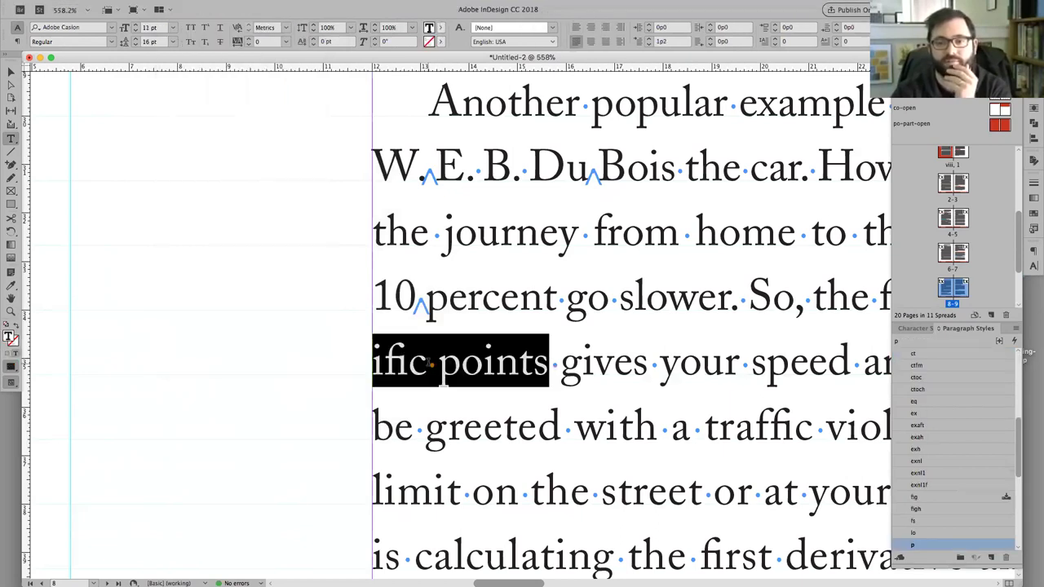
{"action": "left_click", "coordinate": [432, 365]}
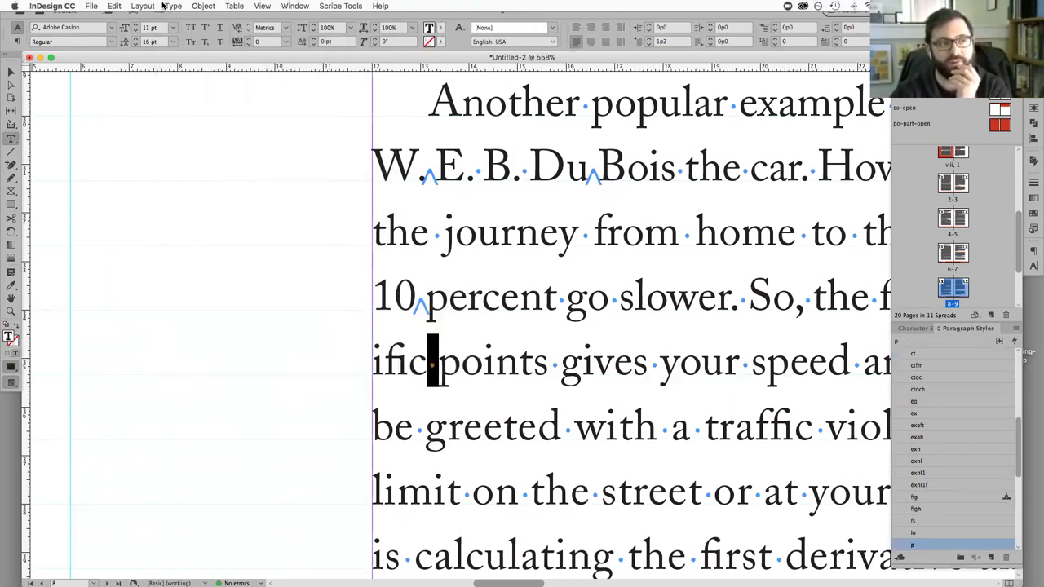
{"action": "left_click", "coordinate": [173, 7]}
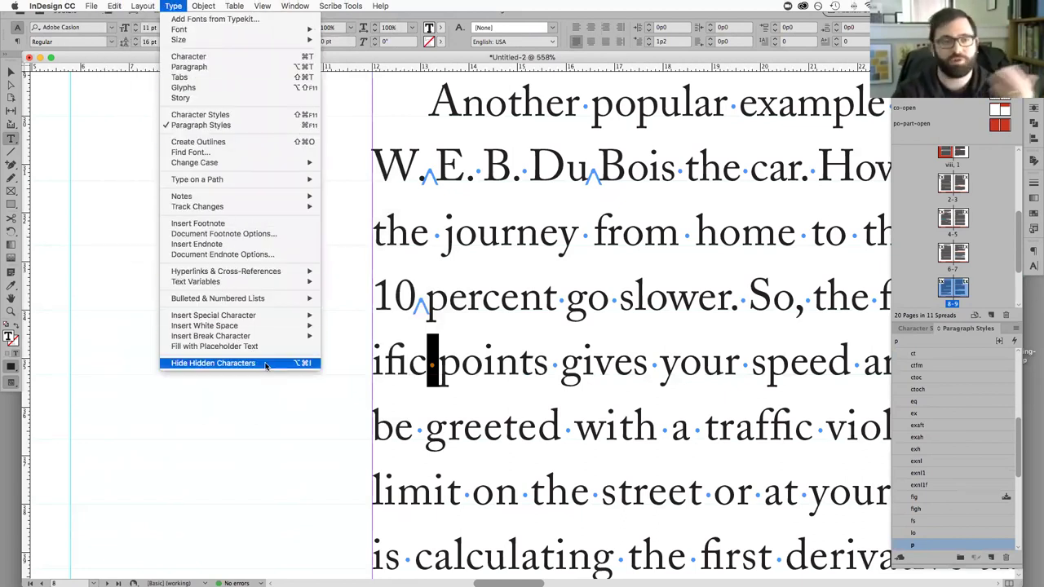
{"action": "left_click", "coordinate": [492, 303]}
{"action": "left_click", "coordinate": [413, 420]}
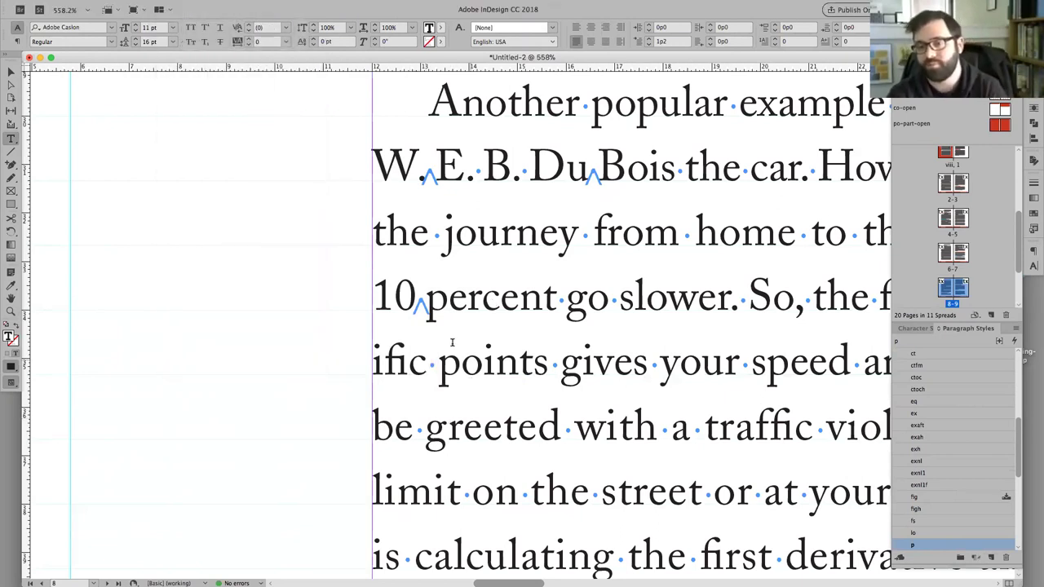
{"action": "left_click_drag", "start_coordinate": [425, 366], "coordinate": [438, 366]}
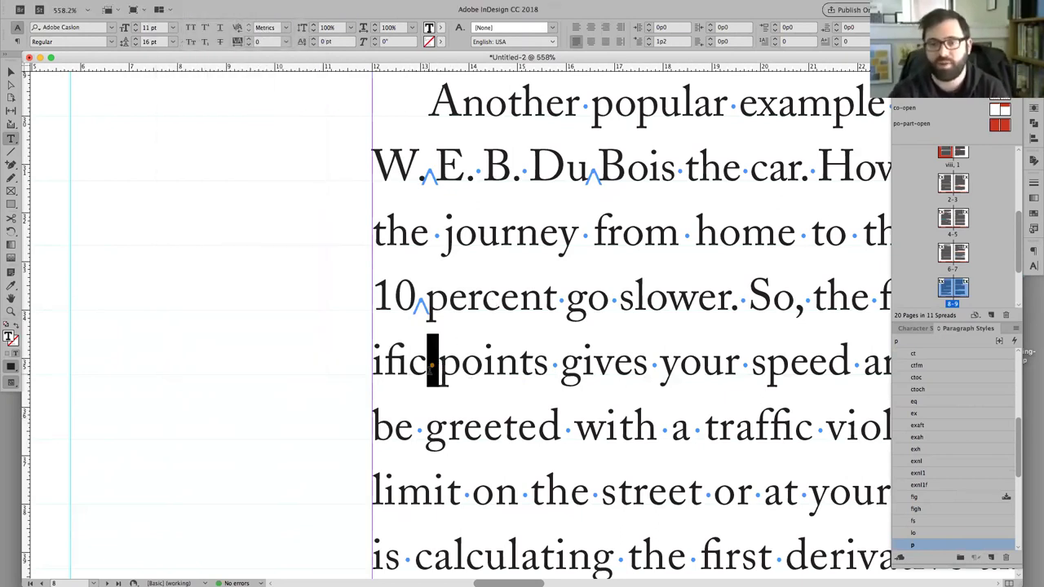
{"action": "left_click_drag", "start_coordinate": [415, 298], "coordinate": [425, 298]}
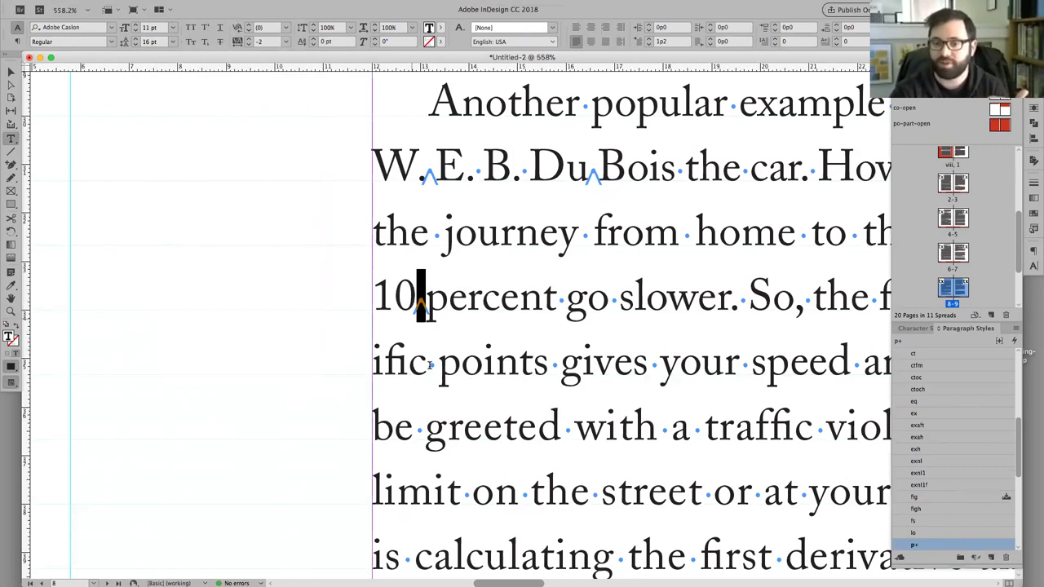
{"action": "left_click_drag", "start_coordinate": [426, 366], "coordinate": [438, 365]}
{"action": "left_click", "coordinate": [338, 359]}
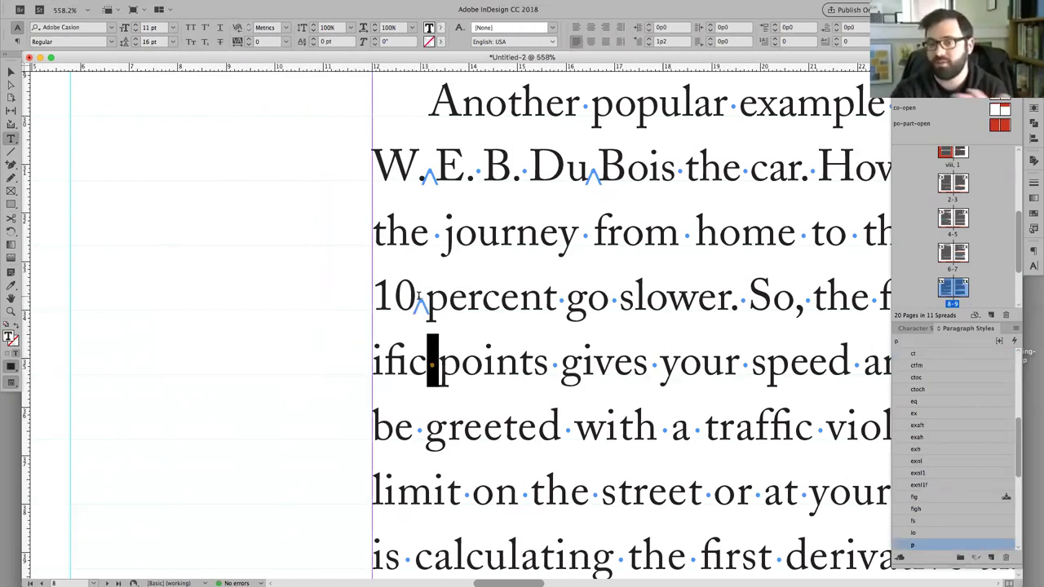
{"action": "left_click_drag", "start_coordinate": [415, 298], "coordinate": [425, 298]}
{"action": "left_click", "coordinate": [250, 288]}
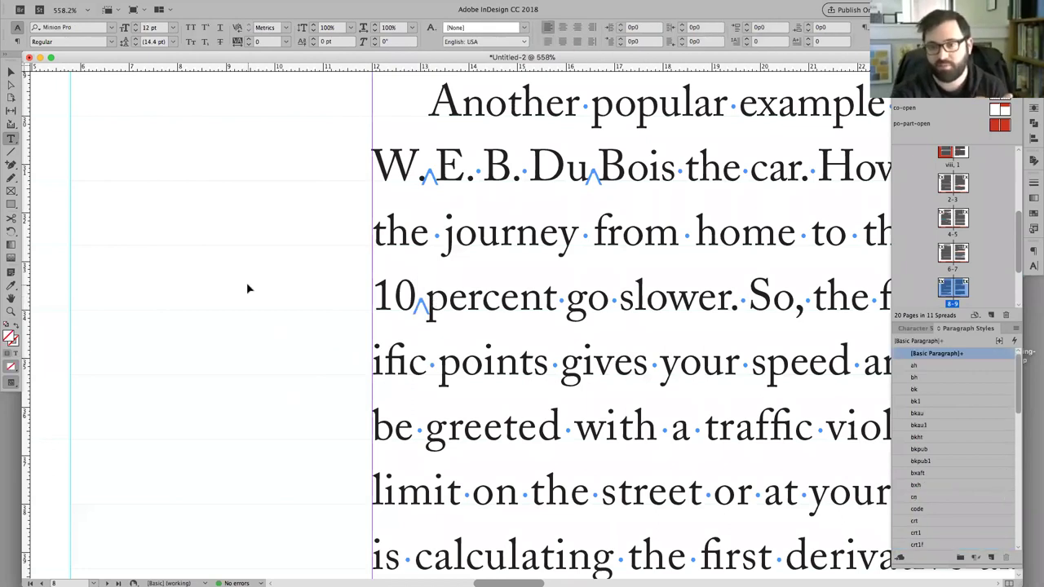
{"action": "key", "text": "super+minus"}
{"action": "scroll", "coordinate": [368, 334], "scroll_direction": "right", "scroll_amount": 10}
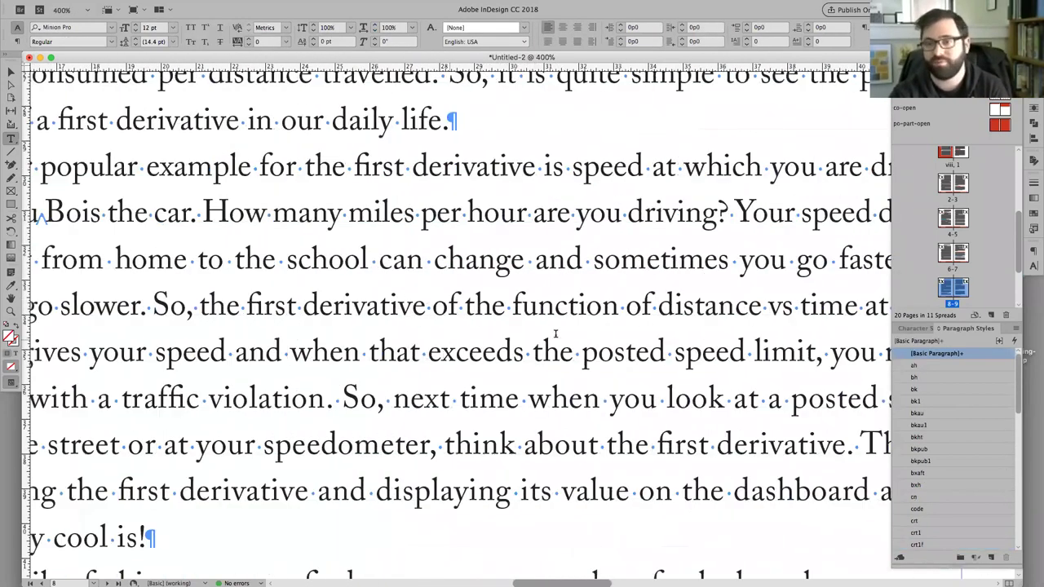
{"action": "key", "text": "super+minus"}
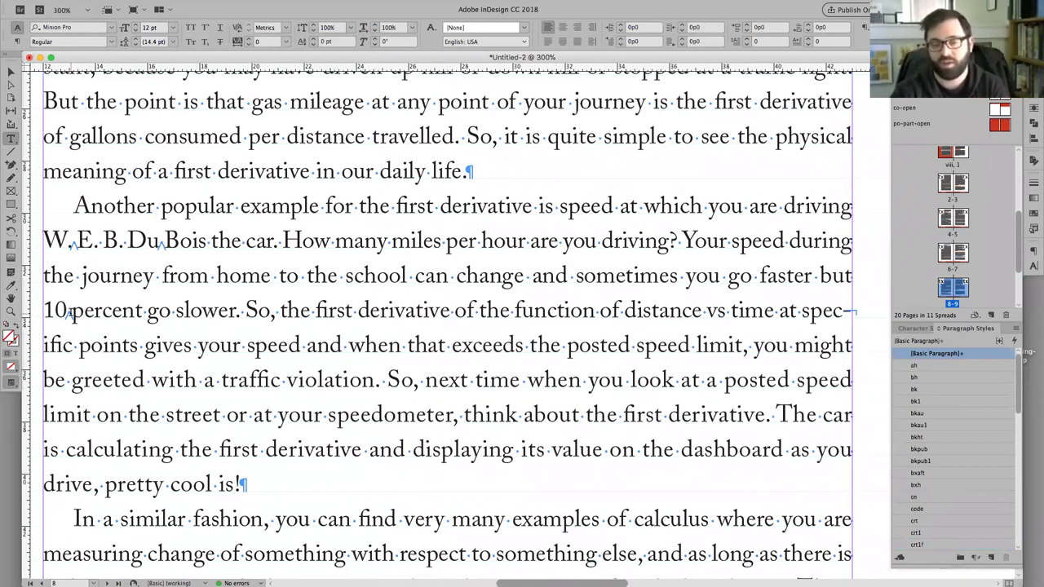
{"action": "left_click", "coordinate": [68, 310]}
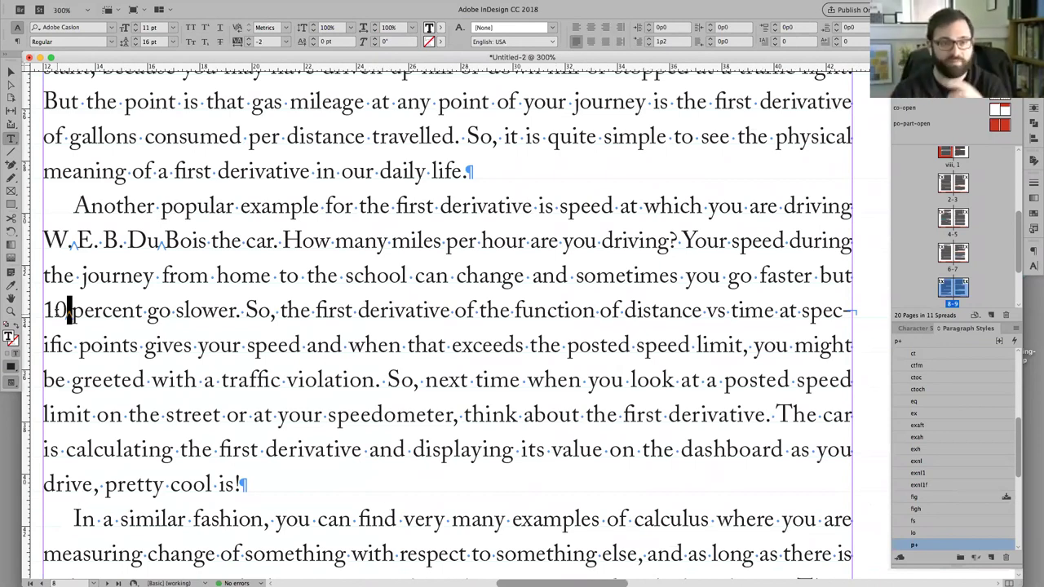
{"action": "left_click", "coordinate": [71, 241]}
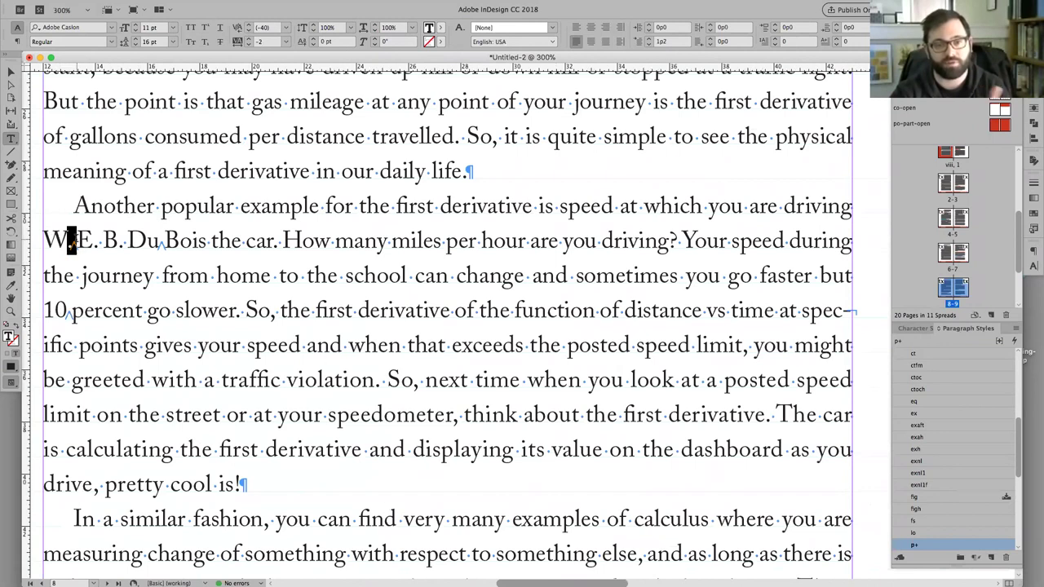
{"action": "left_click_drag", "start_coordinate": [128, 241], "coordinate": [206, 242]}
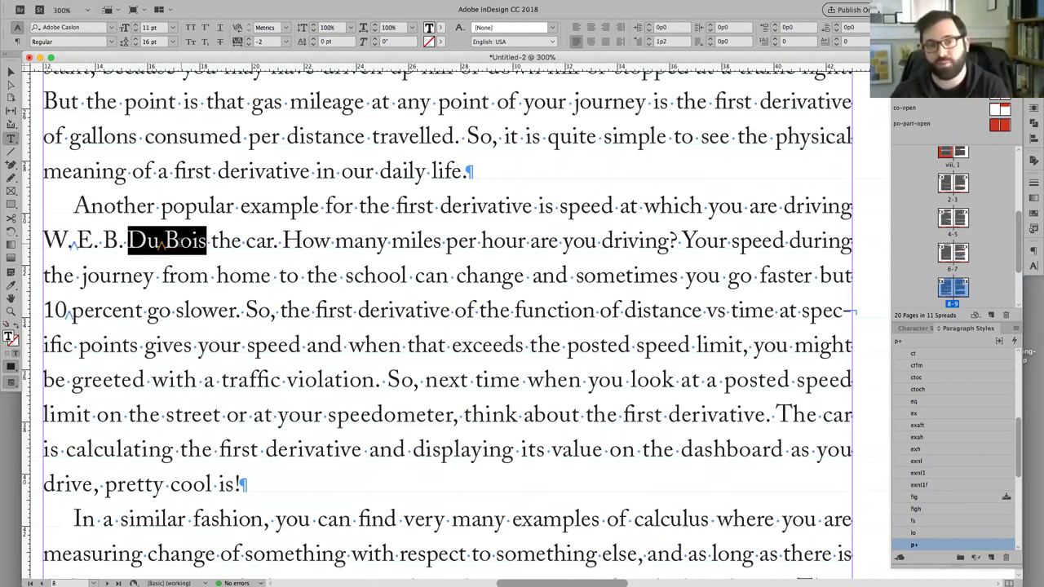
{"action": "left_click_drag", "start_coordinate": [124, 241], "coordinate": [43, 240]}
{"action": "scroll", "coordinate": [249, 236], "scroll_direction": "left", "scroll_amount": 4}
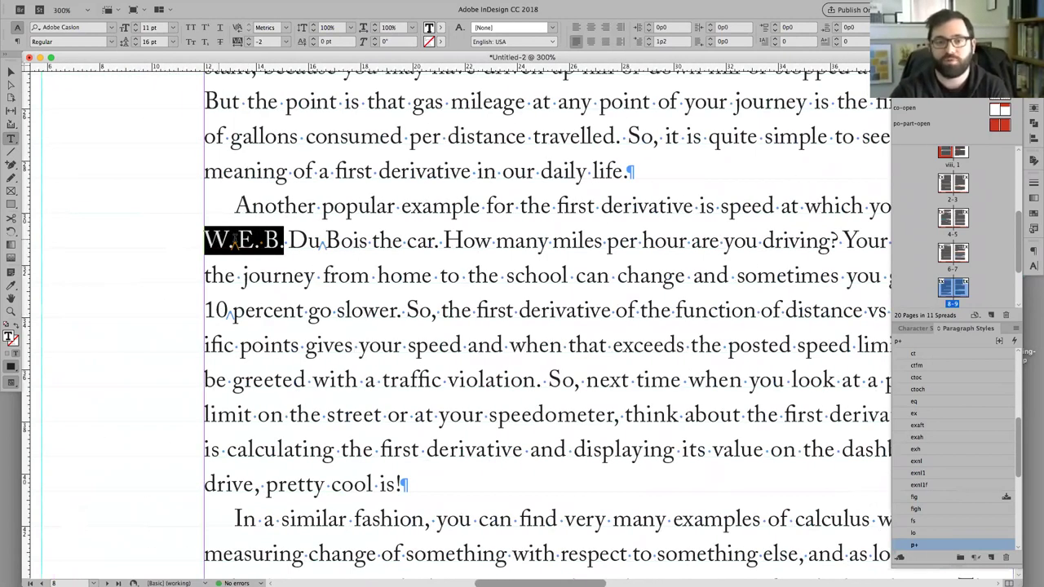
{"action": "left_click_drag", "start_coordinate": [205, 240], "coordinate": [255, 239]}
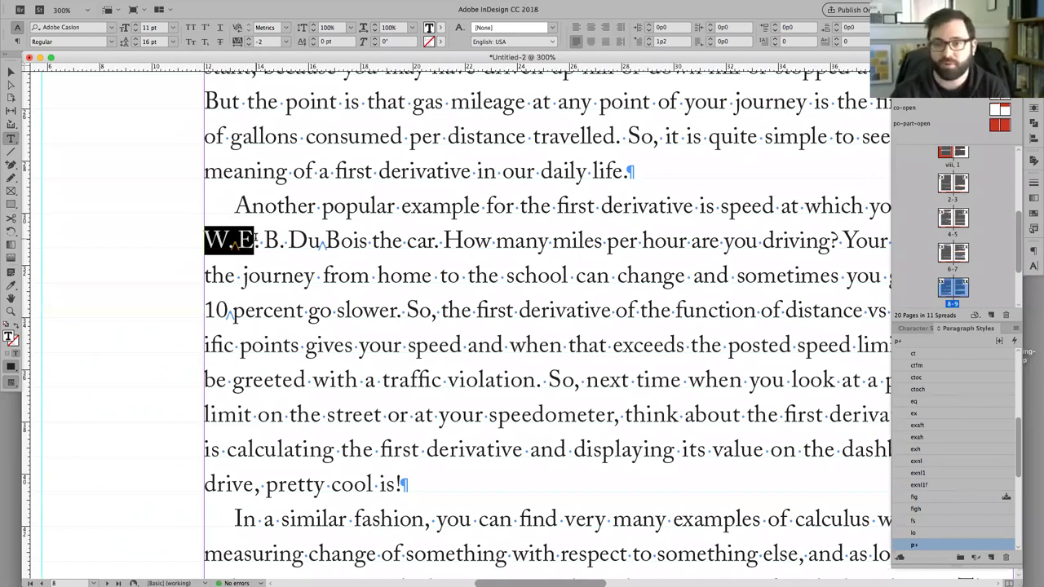
{"action": "left_click", "coordinate": [187, 322]}
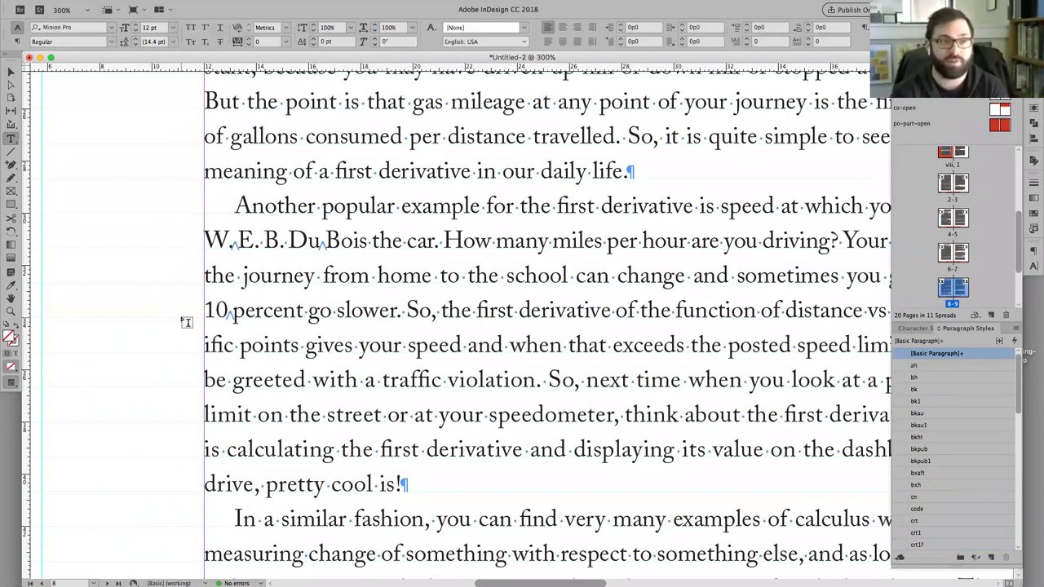
Step: Fit the whole spread in view and show the Scribe Tools URLs and Linking submenu
{"action": "key", "text": "super+0"}
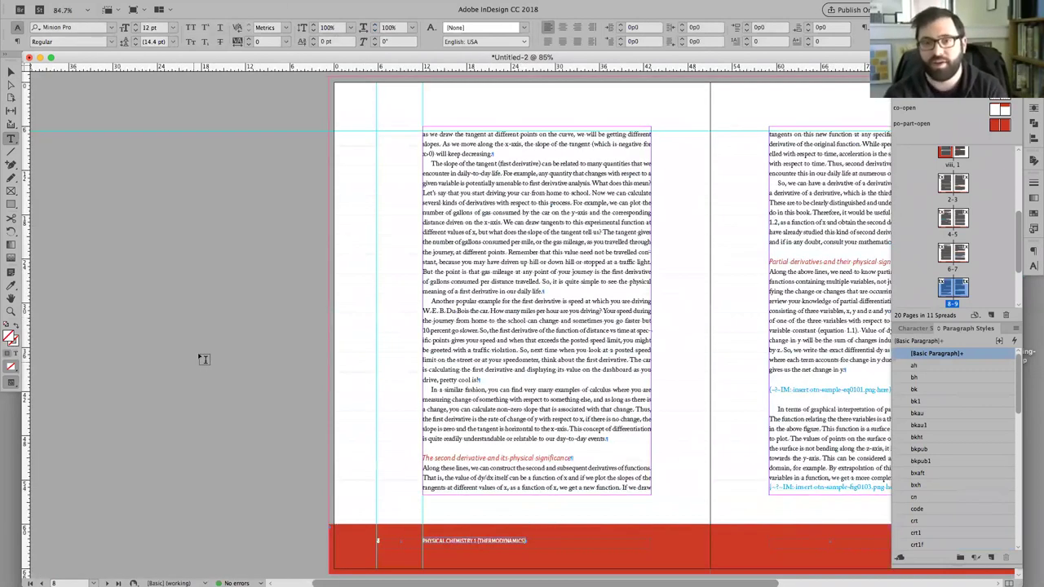
{"action": "left_click", "coordinate": [351, 6]}
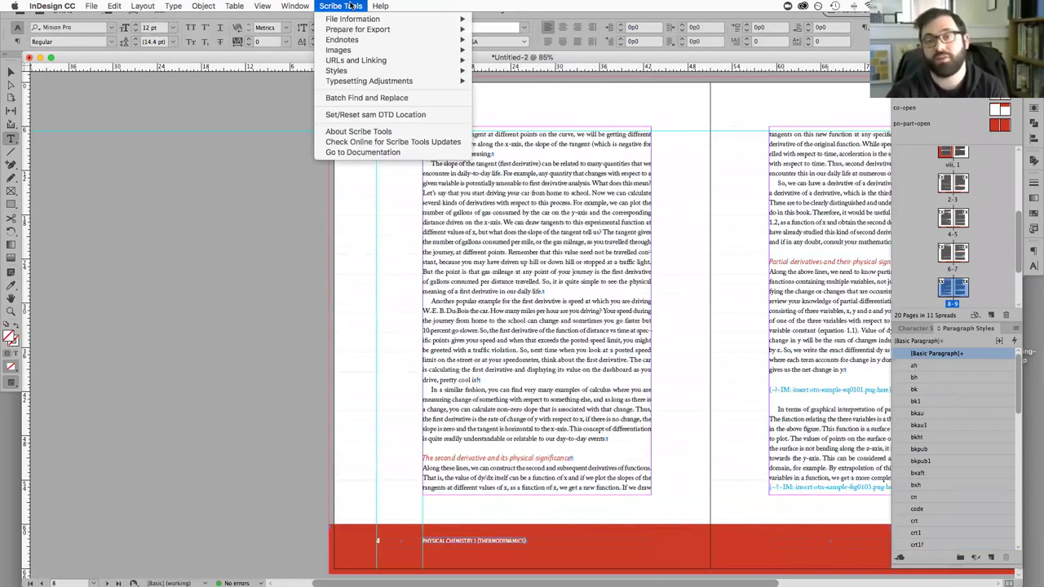
{"action": "mouse_move", "coordinate": [381, 64]}
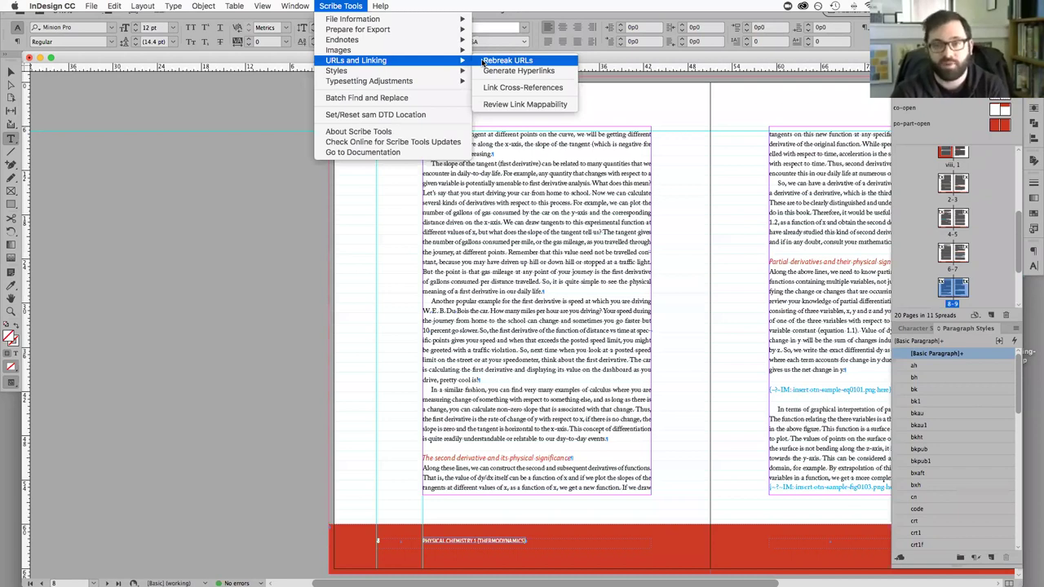
Step: Run Rebreak URLs with 'Apply url style' and 'Break urls after slash' enabled
{"action": "left_click", "coordinate": [483, 62]}
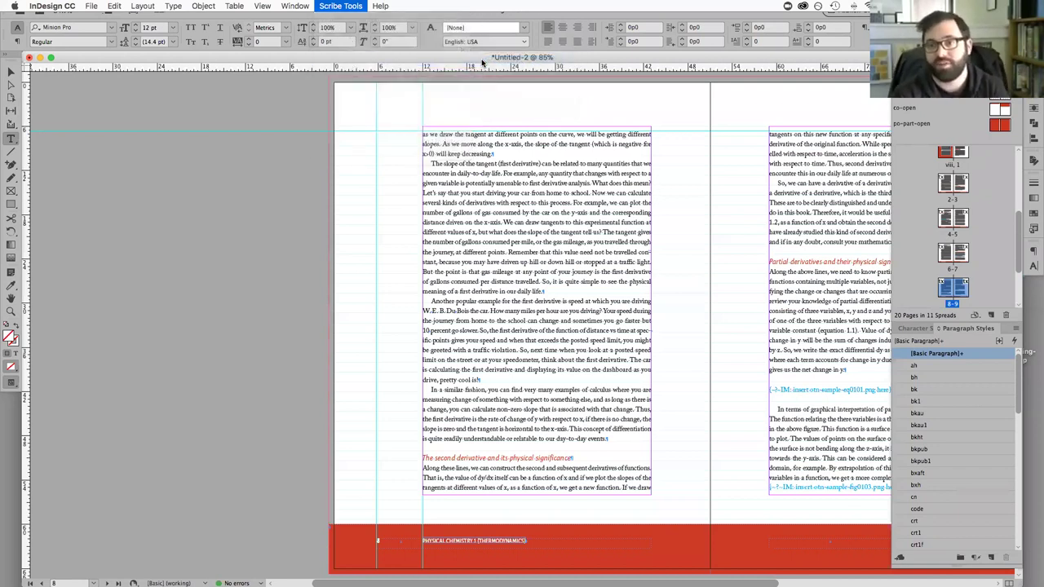
{"action": "left_click_drag", "start_coordinate": [151, 25], "coordinate": [320, 126]}
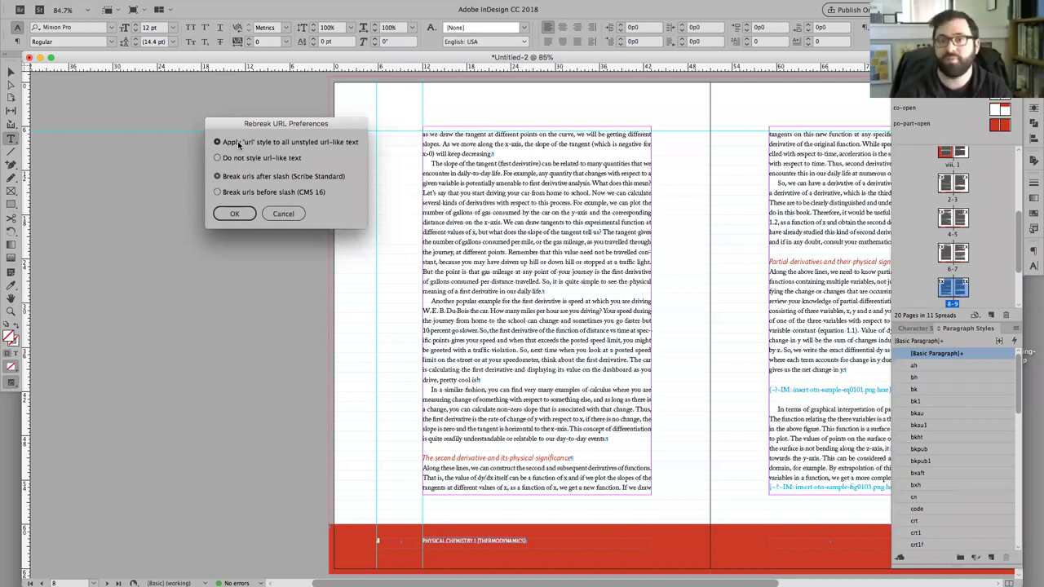
{"action": "left_click", "coordinate": [239, 215]}
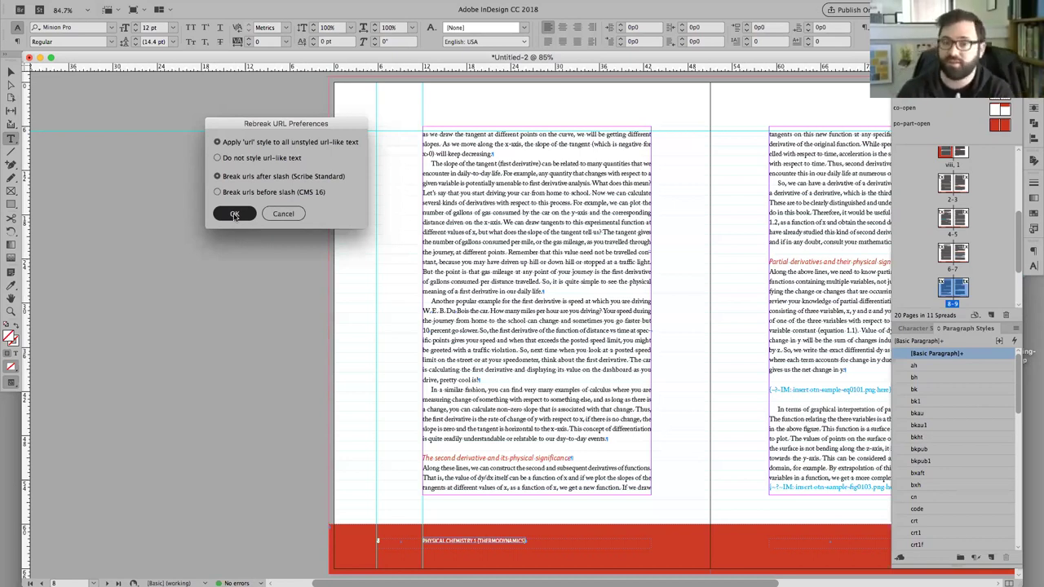
{"action": "left_click", "coordinate": [234, 214]}
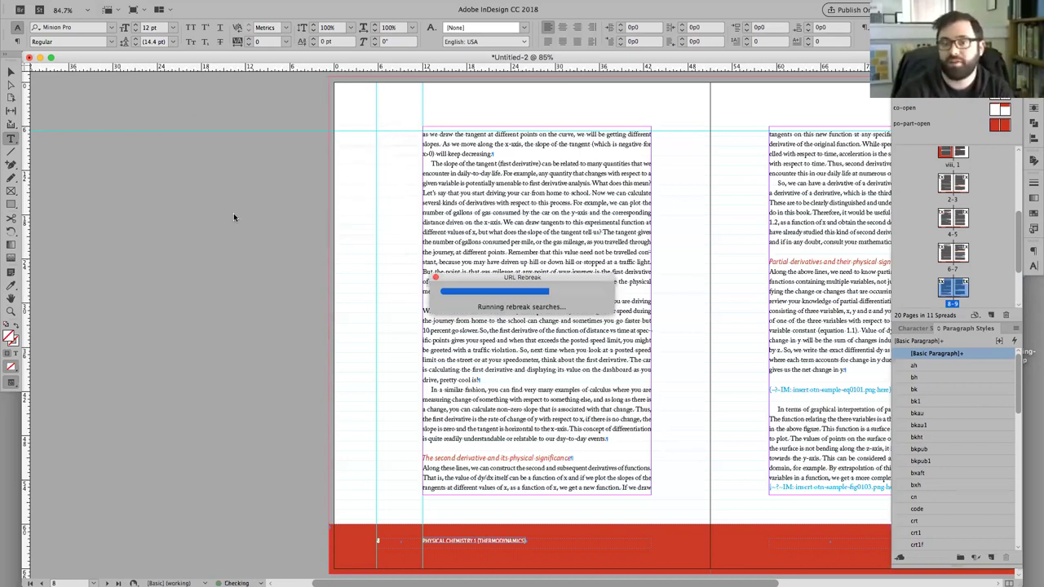
{"action": "left_click", "coordinate": [561, 324]}
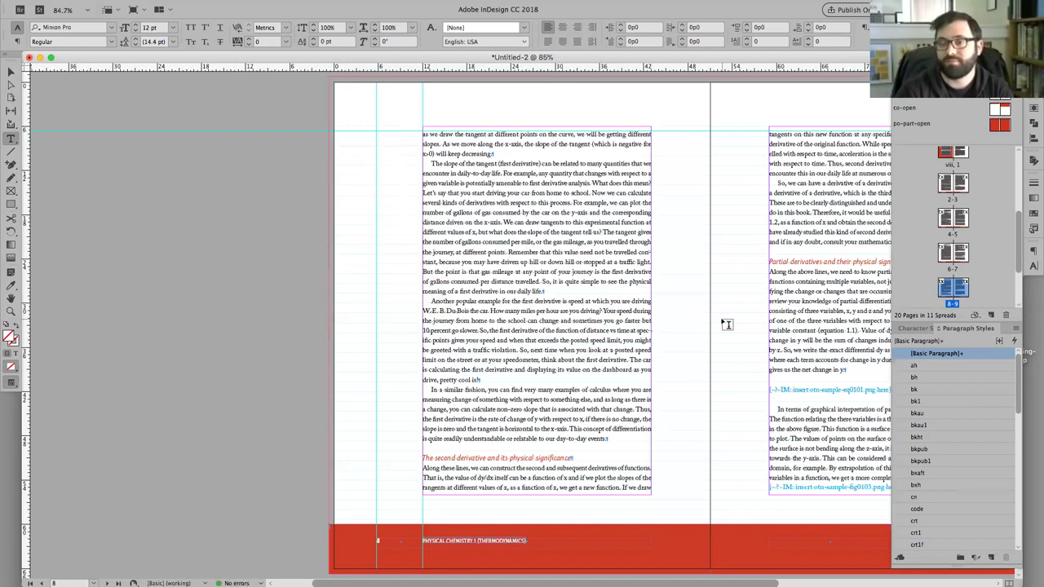
{"action": "scroll", "coordinate": [655, 318], "scroll_direction": "right", "scroll_amount": 3}
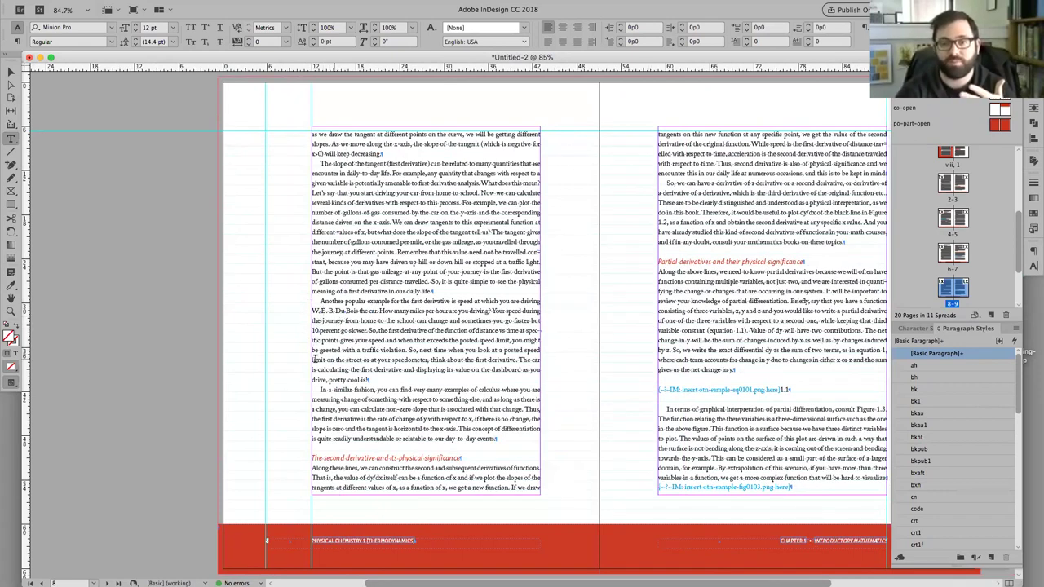
{"action": "key", "text": "super+space"}
{"action": "left_click_drag", "start_coordinate": [298, 311], "coordinate": [377, 341]}
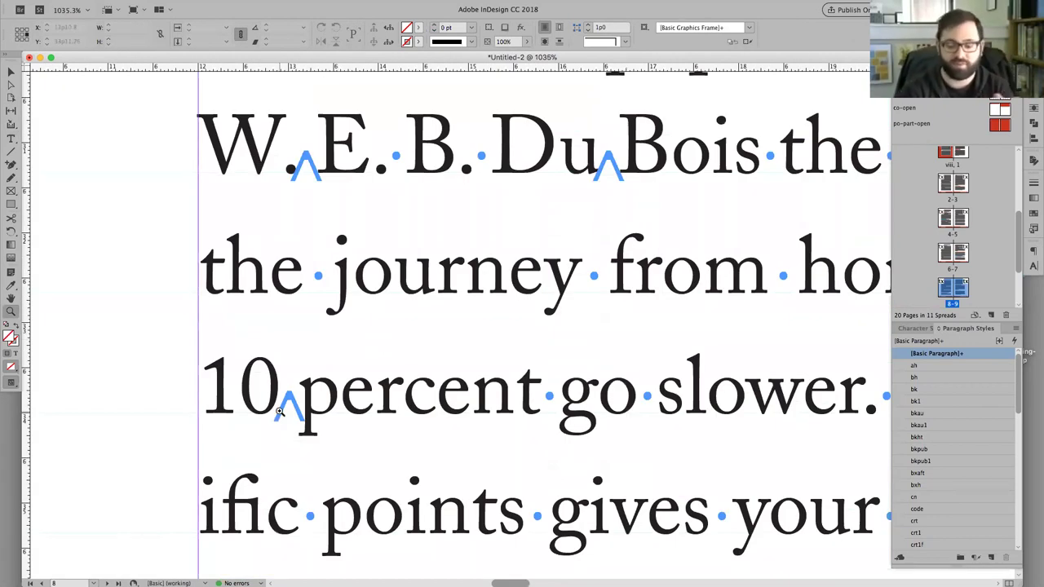
{"action": "key", "text": "super+alt+2"}
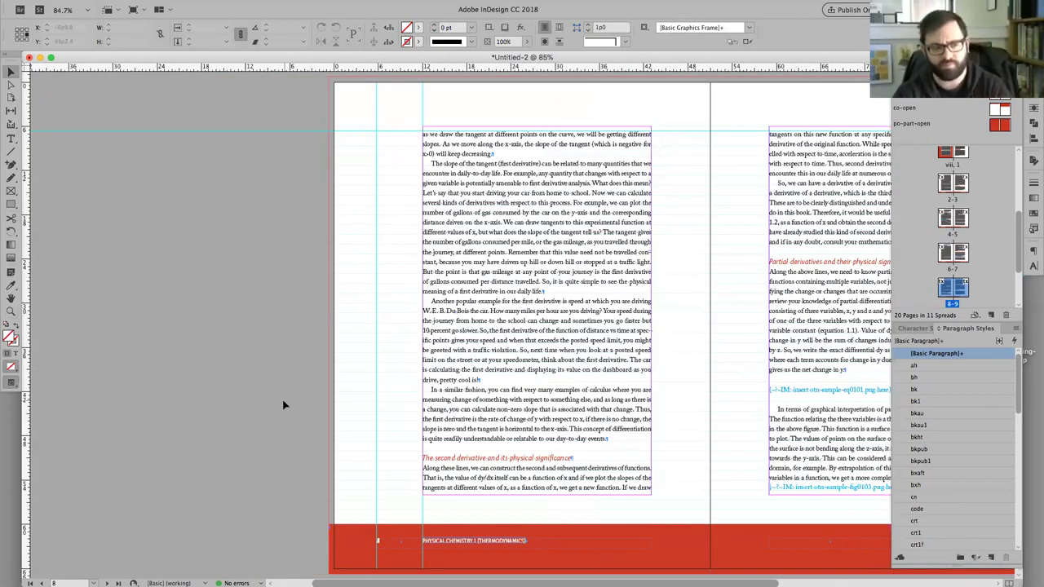
{"action": "scroll", "coordinate": [295, 388], "scroll_direction": "right", "scroll_amount": 3}
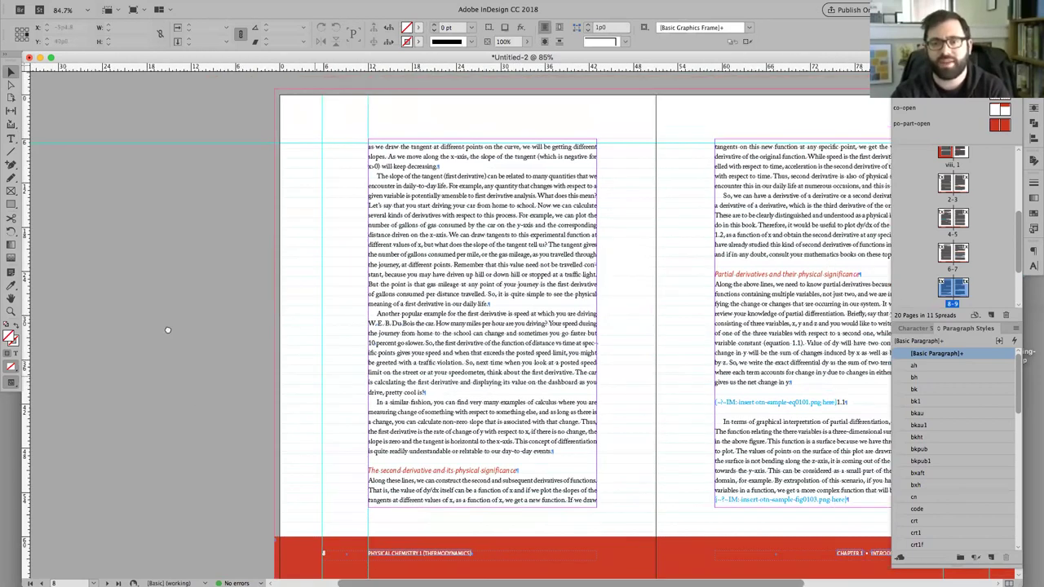
{"action": "scroll", "coordinate": [168, 330], "scroll_direction": "right", "scroll_amount": 5}
{"action": "scroll", "coordinate": [168, 329], "scroll_direction": "down", "scroll_amount": 1}
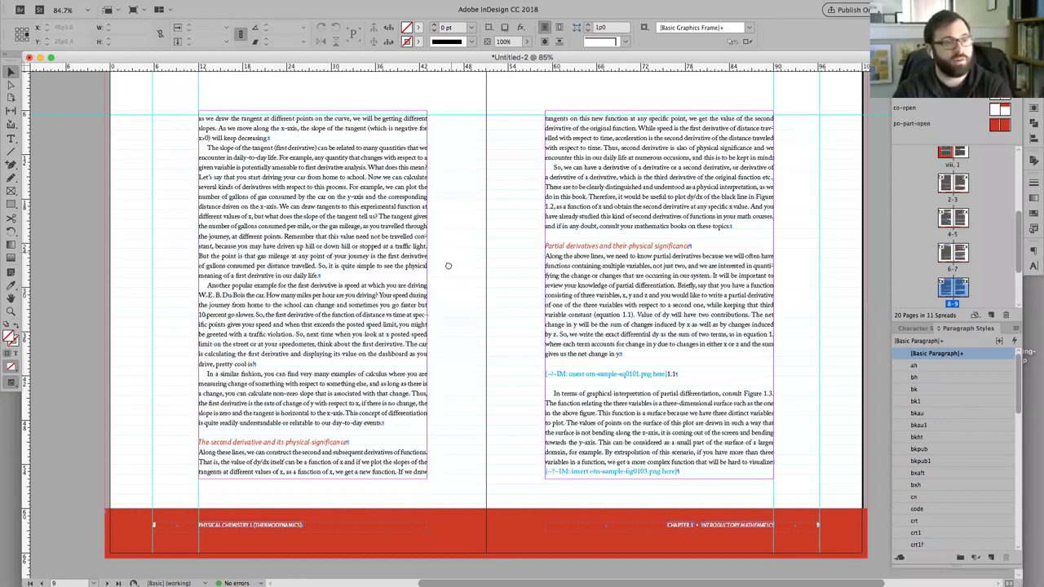
{"action": "scroll", "coordinate": [449, 257], "scroll_direction": "up", "scroll_amount": 2}
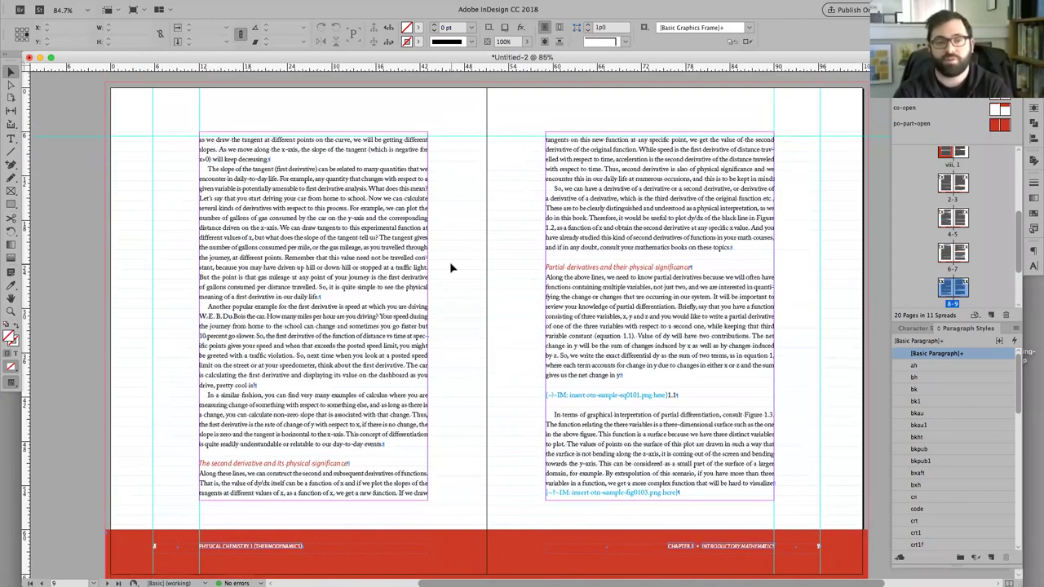